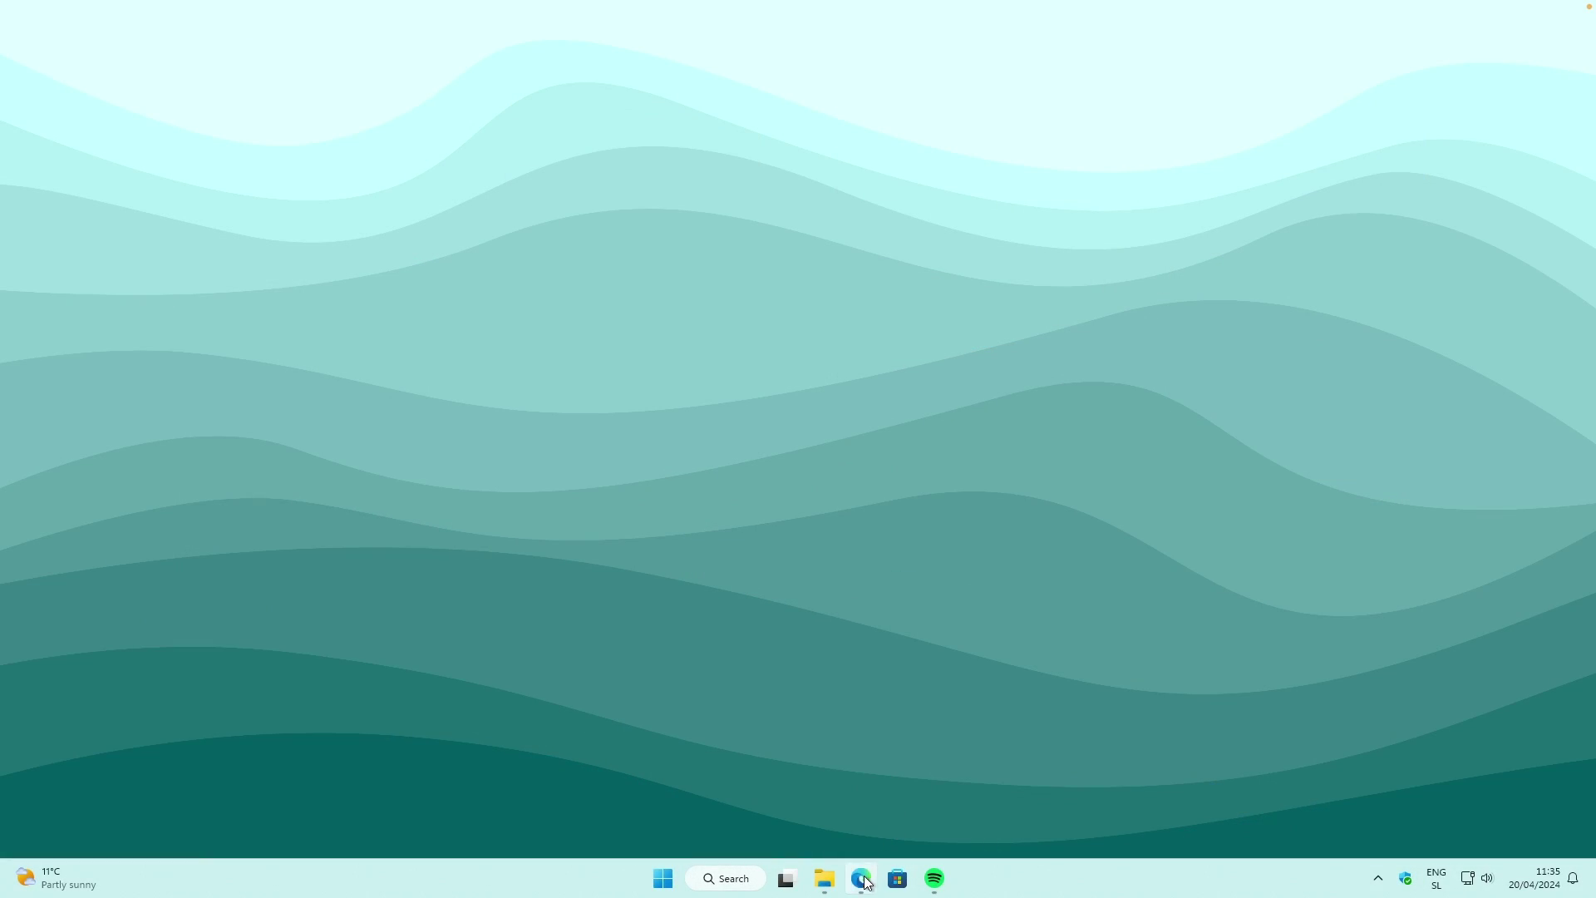
Switch to Edge and view the WallpaperFlare page of the black and white minimalist mountain wallpaper
left_click(865, 881)
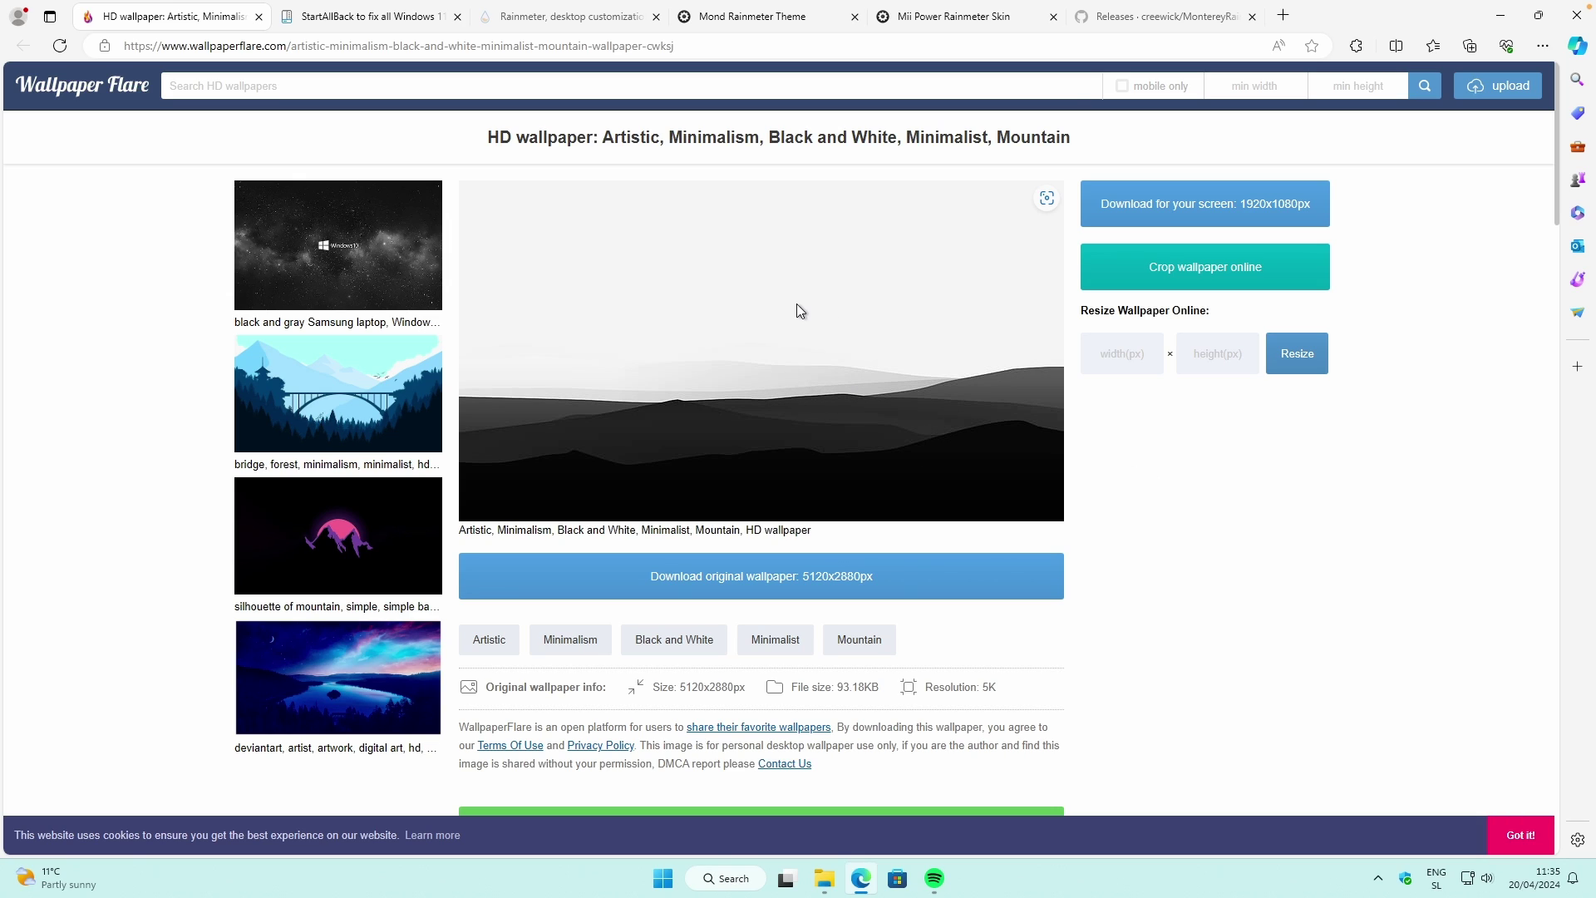
left_click(712, 42)
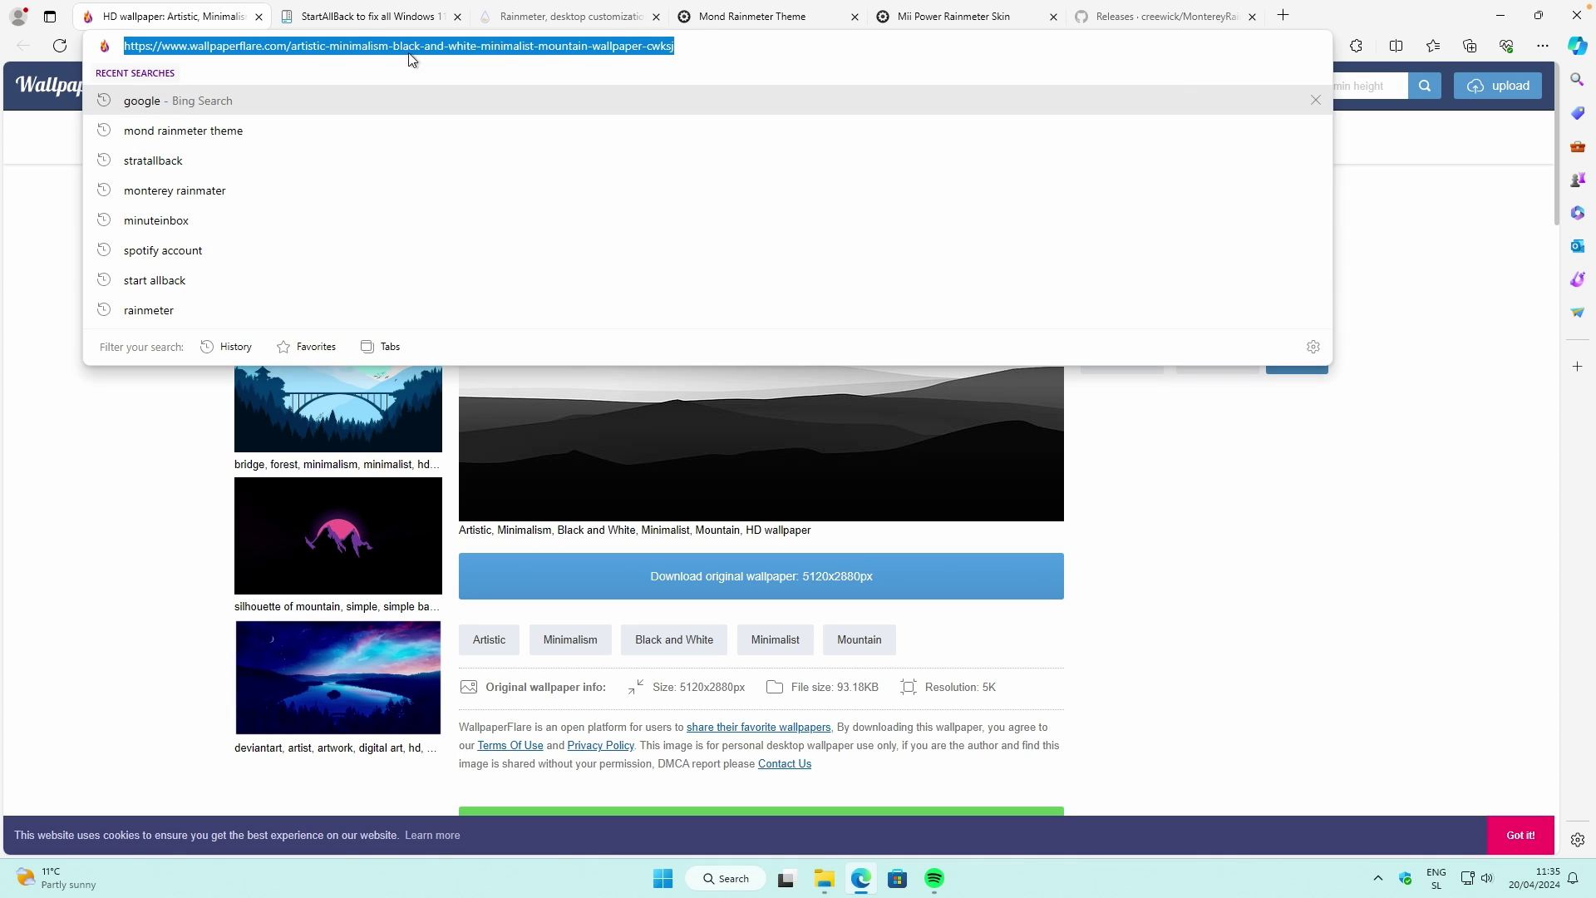
left_click(166, 453)
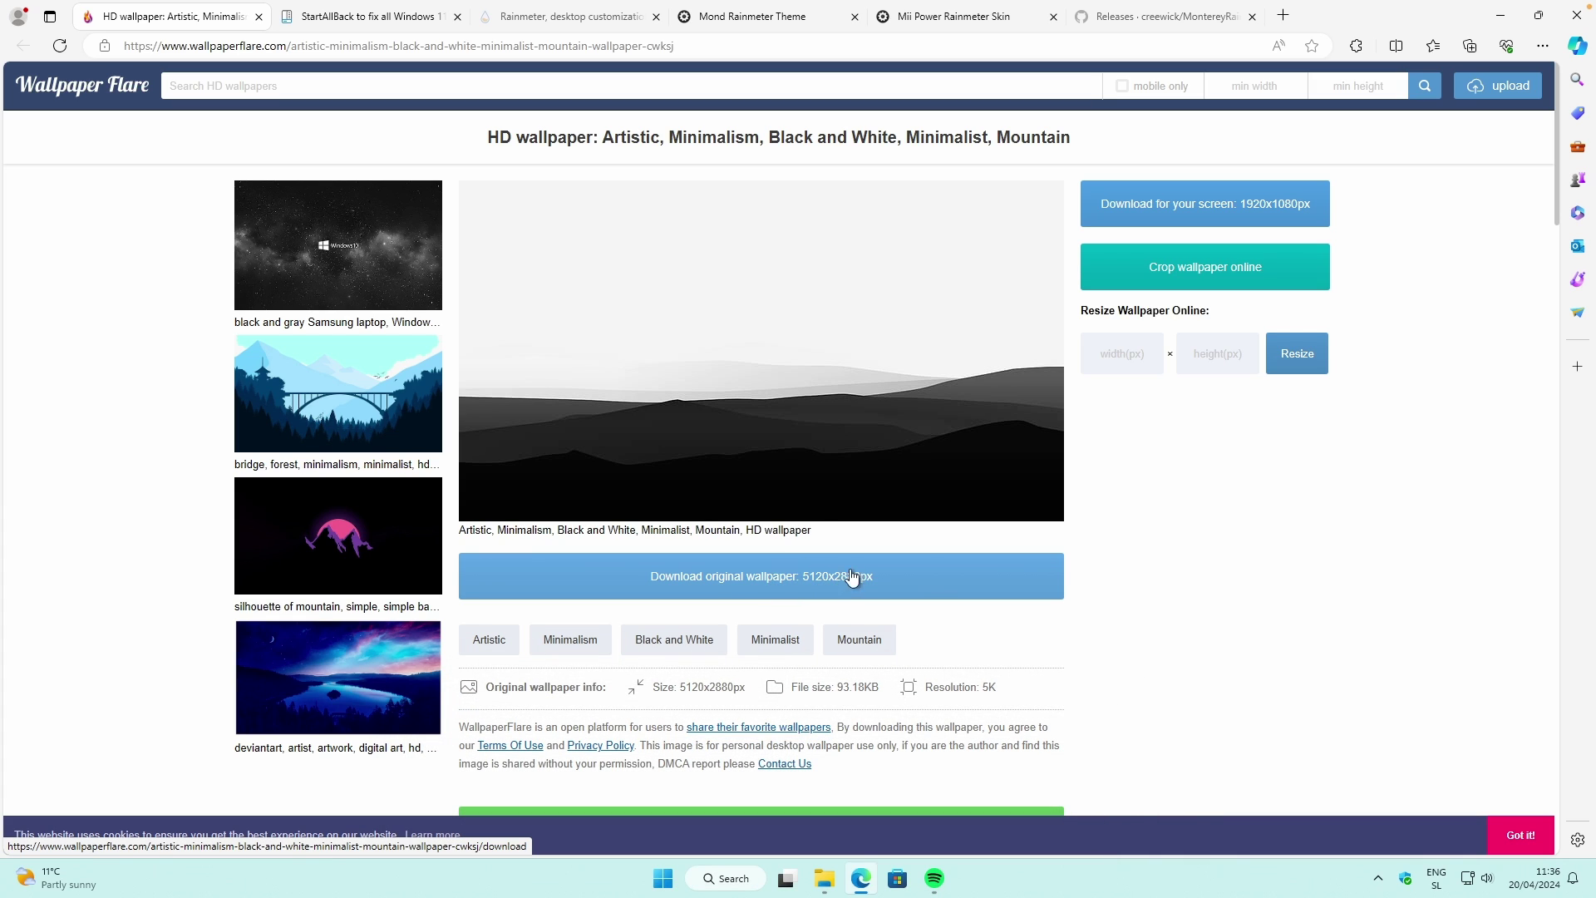
Set the downloaded image 410244 from the Downloads folder as the desktop background and minimize the open windows
left_click(833, 877)
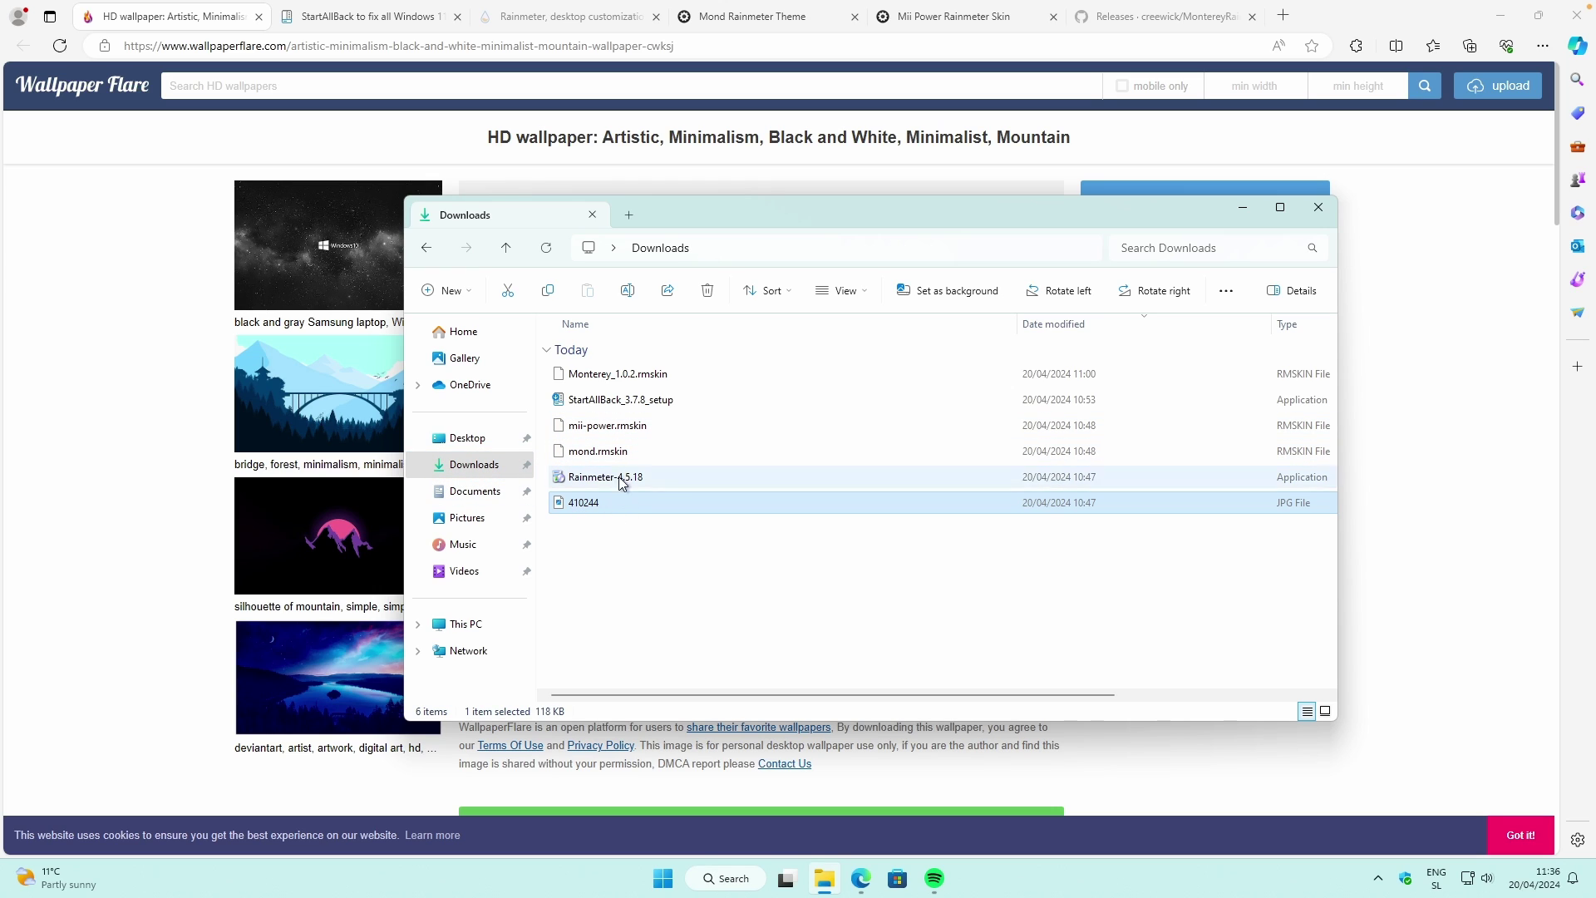
mouse_move(605, 517)
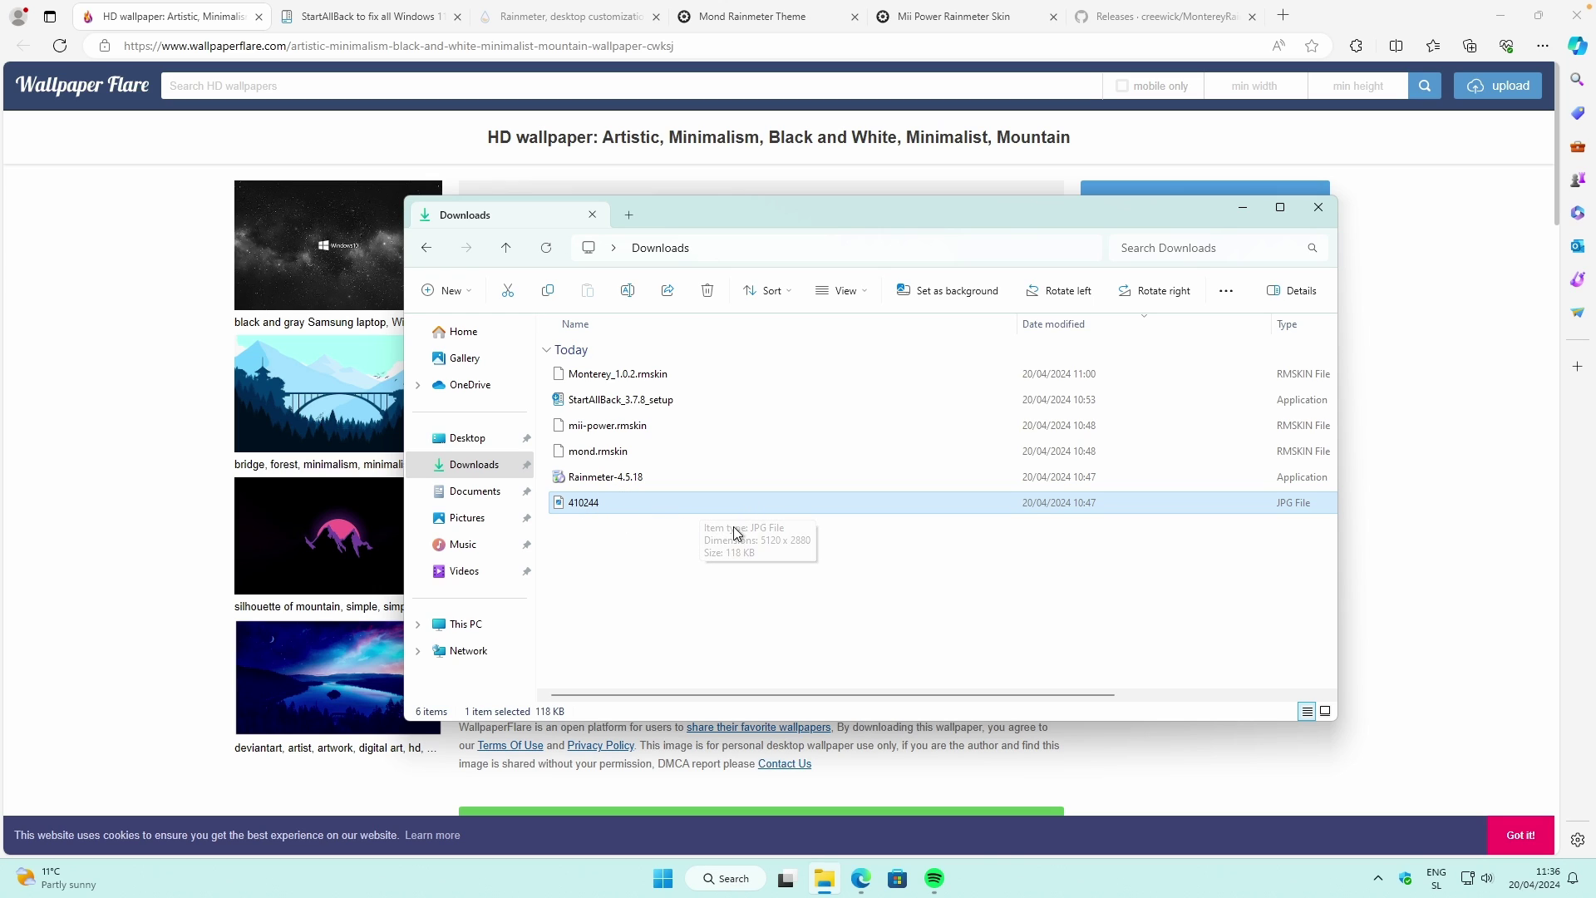
left_click(963, 300)
left_click(1501, 16)
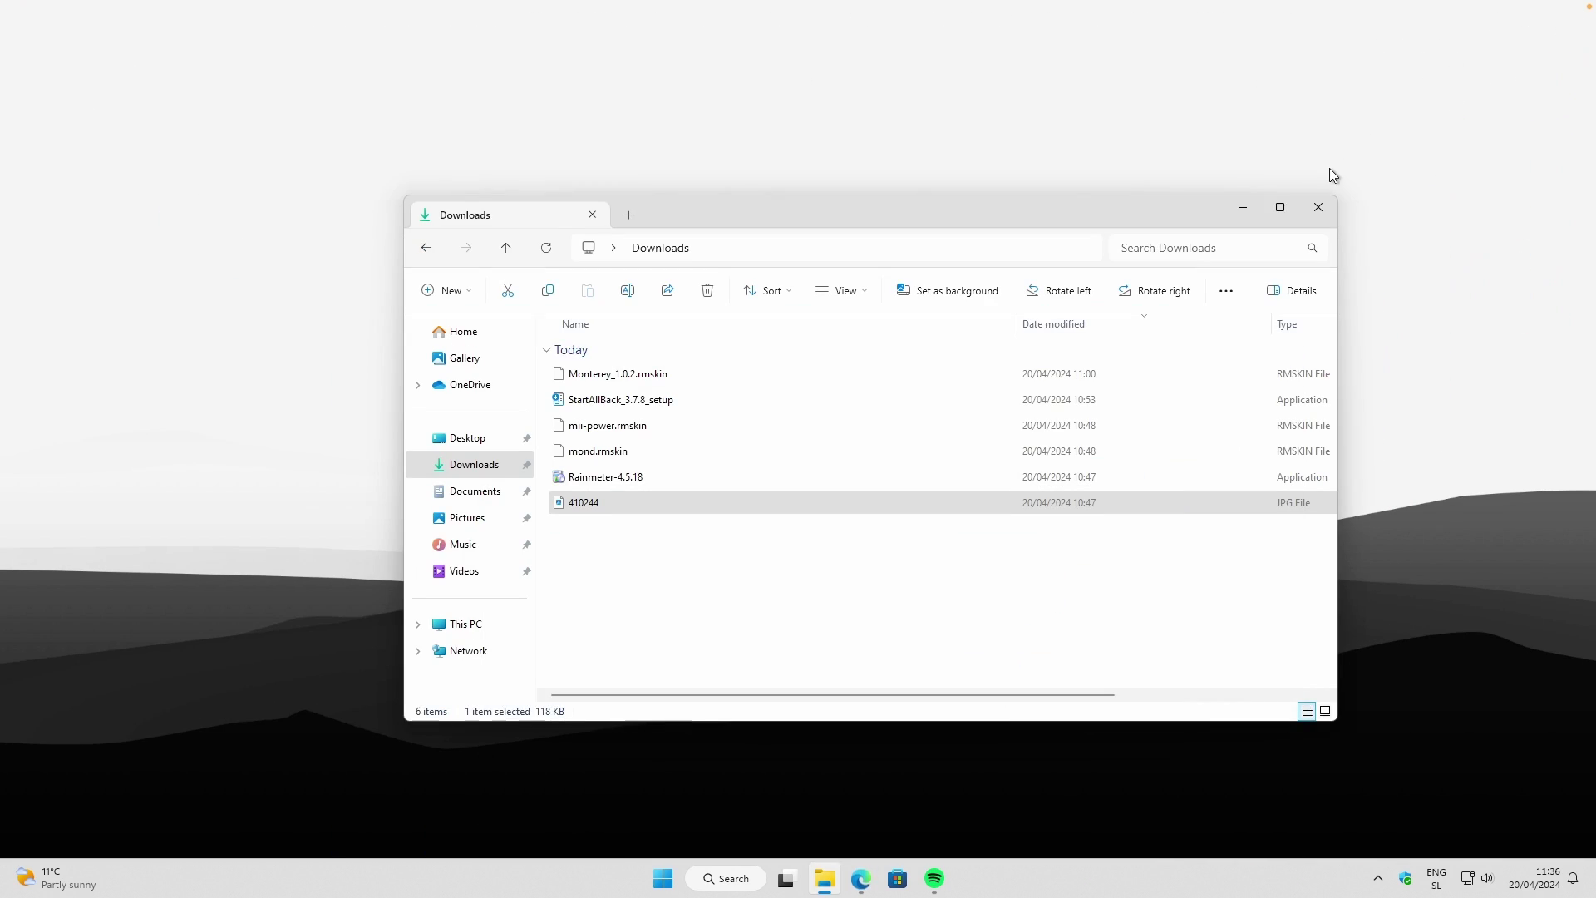
left_click(1242, 208)
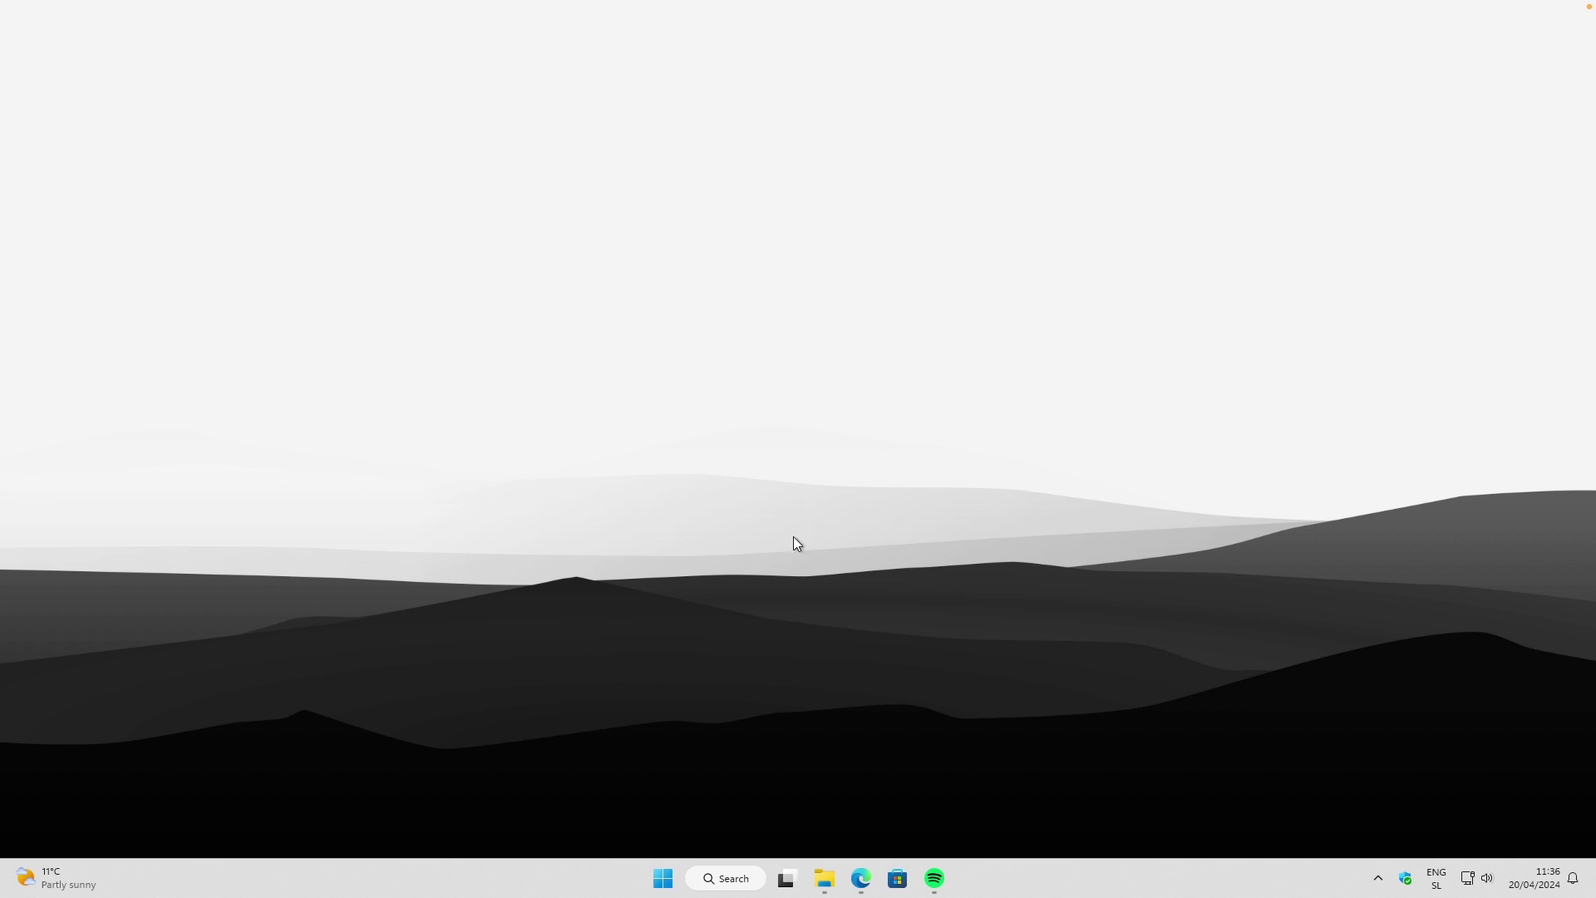
In the Windows personalization settings, set the lock screen picture to the image 410244 from the Downloads folder
left_click(663, 878)
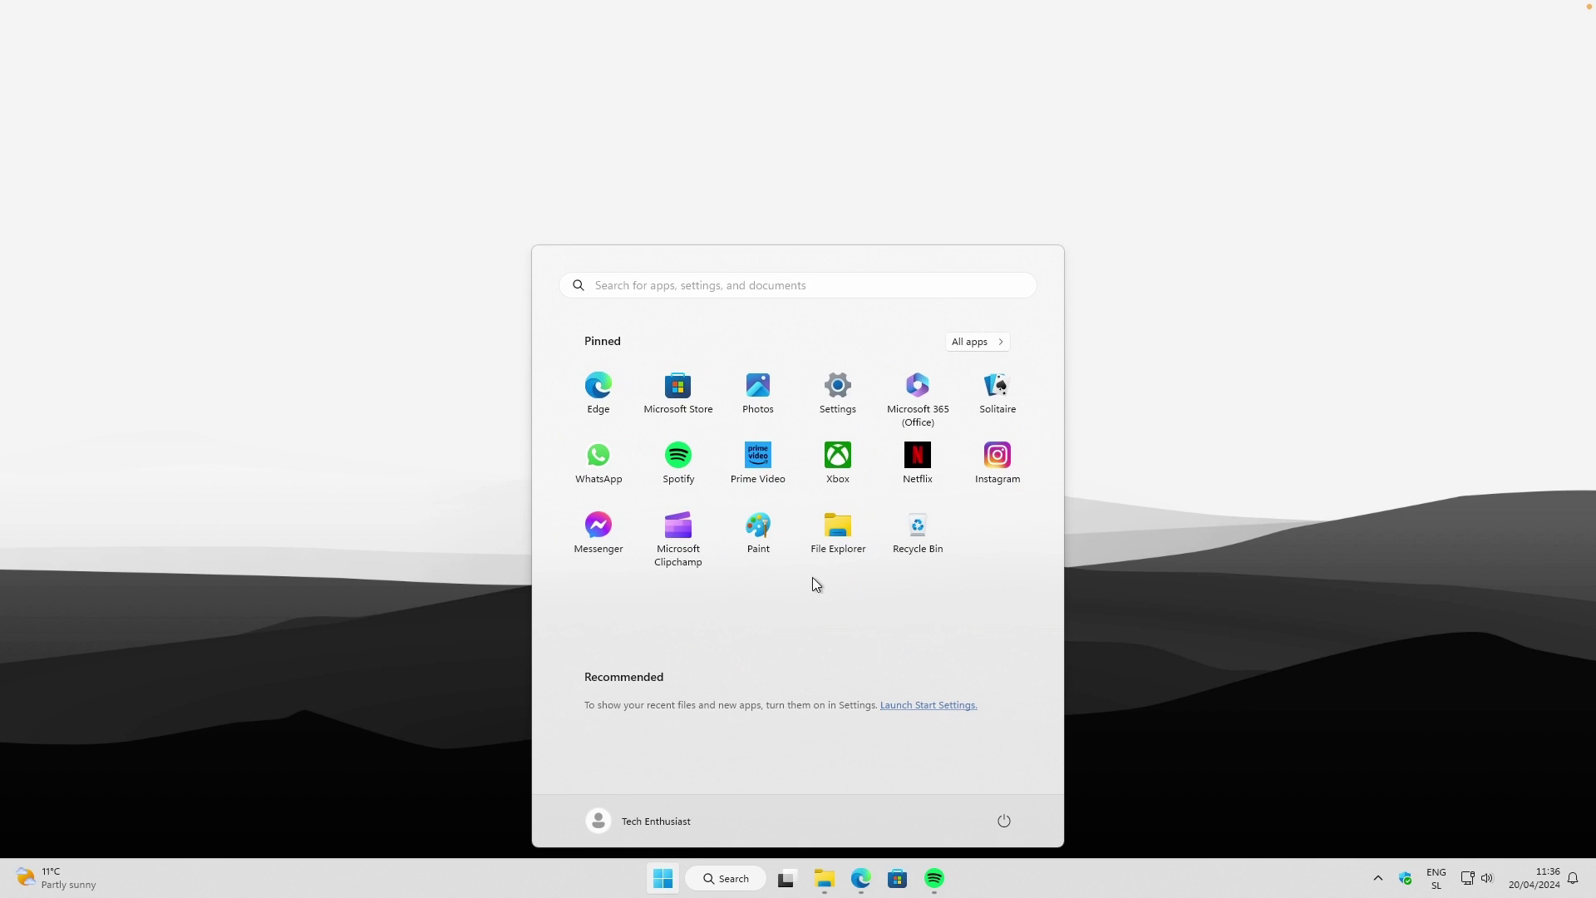
left_click(840, 387)
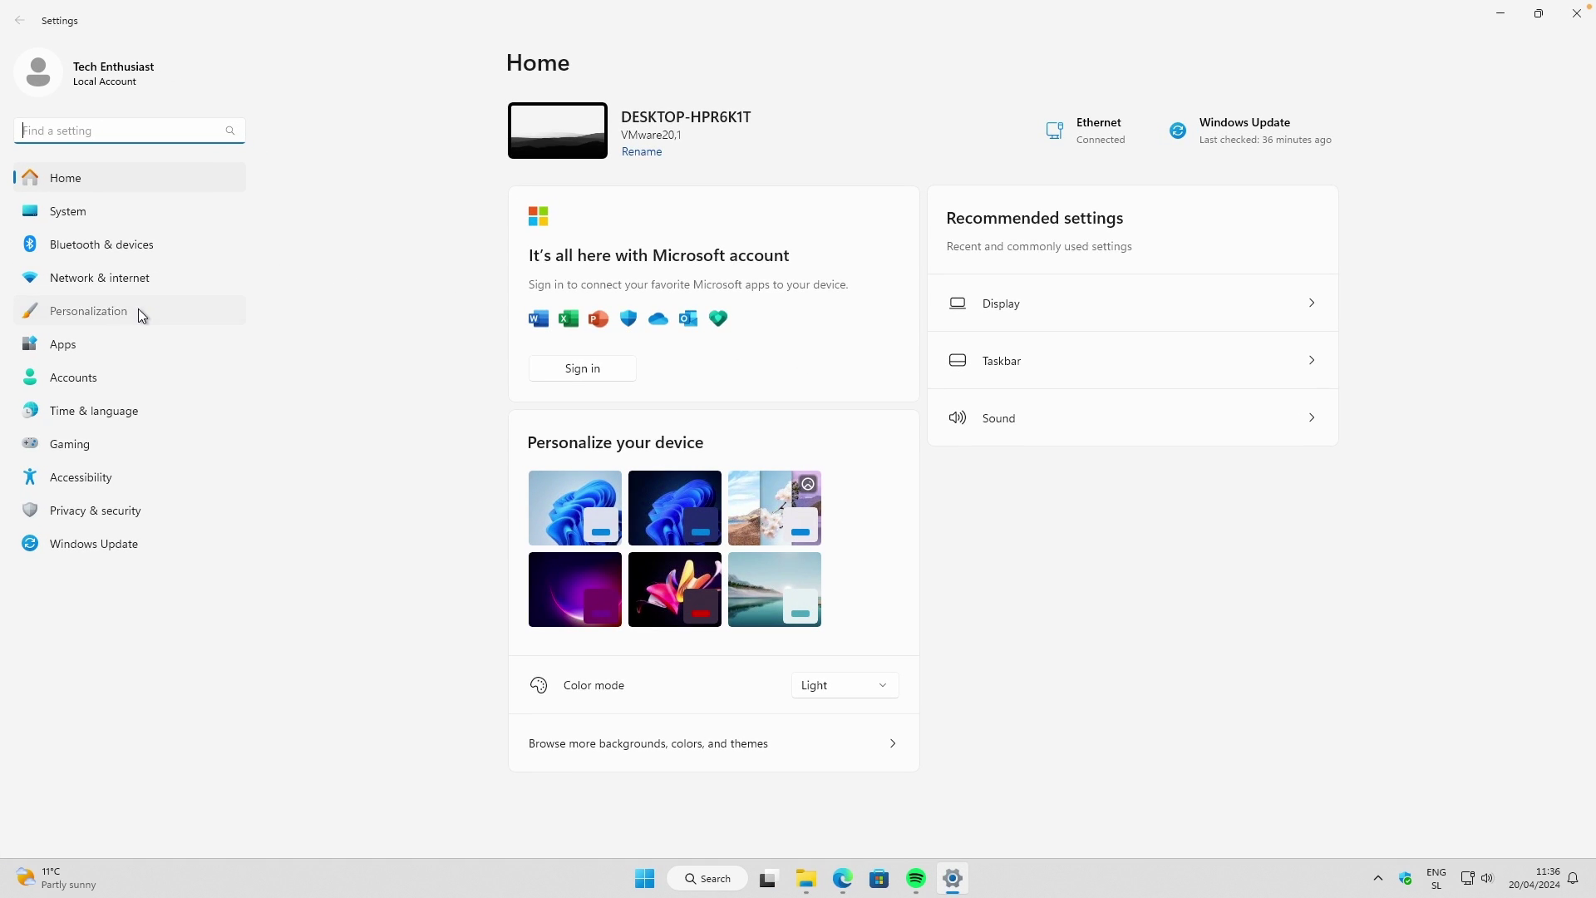
left_click(138, 314)
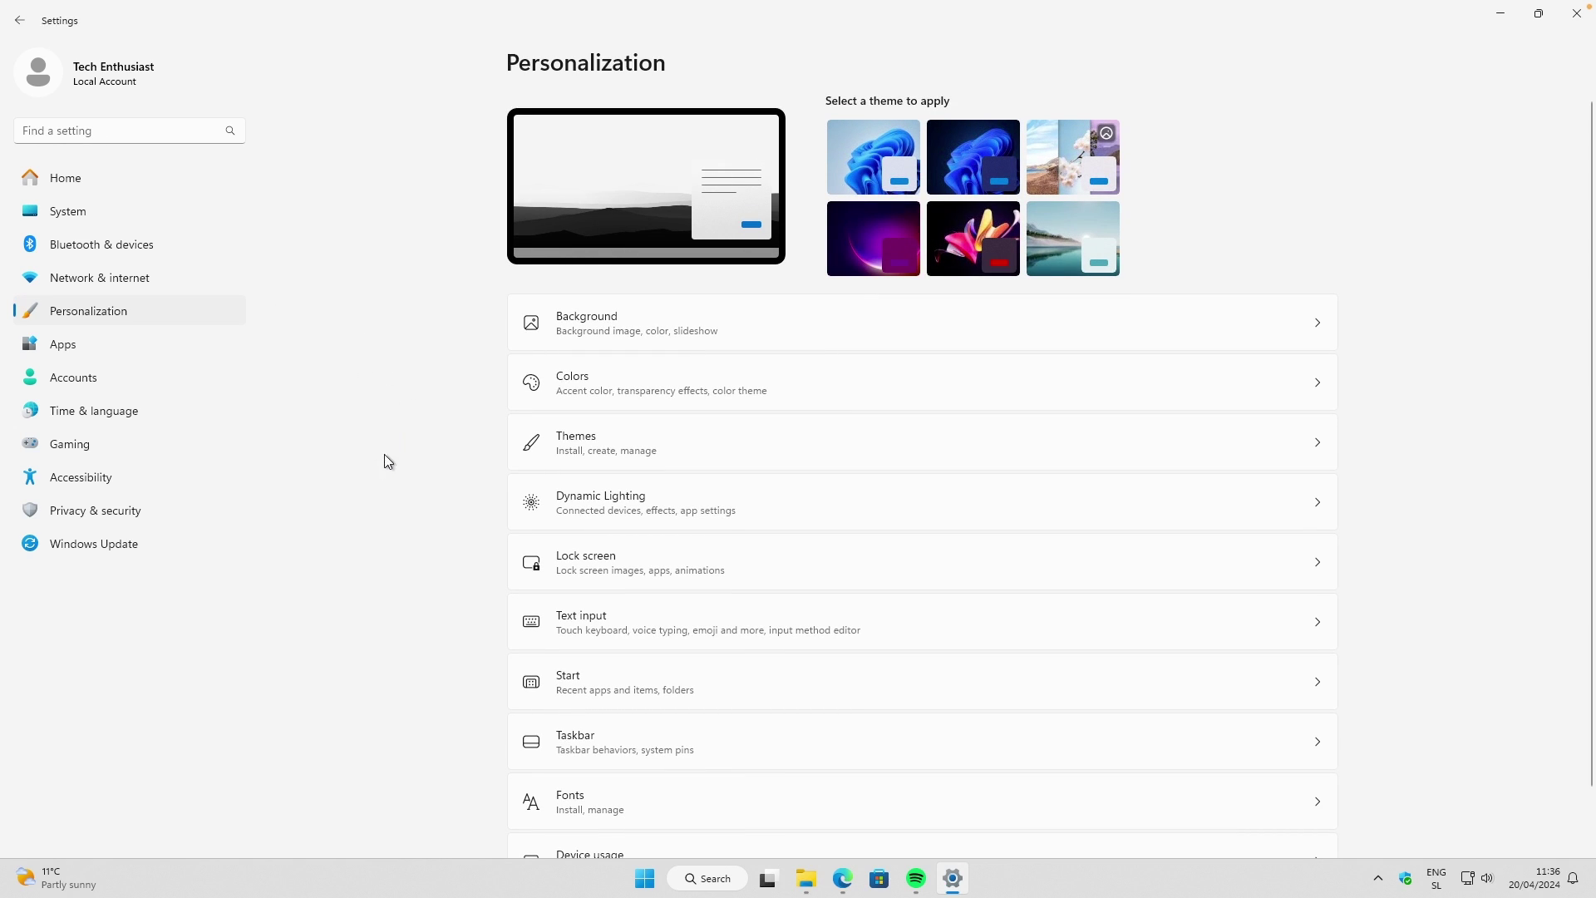
left_click(666, 562)
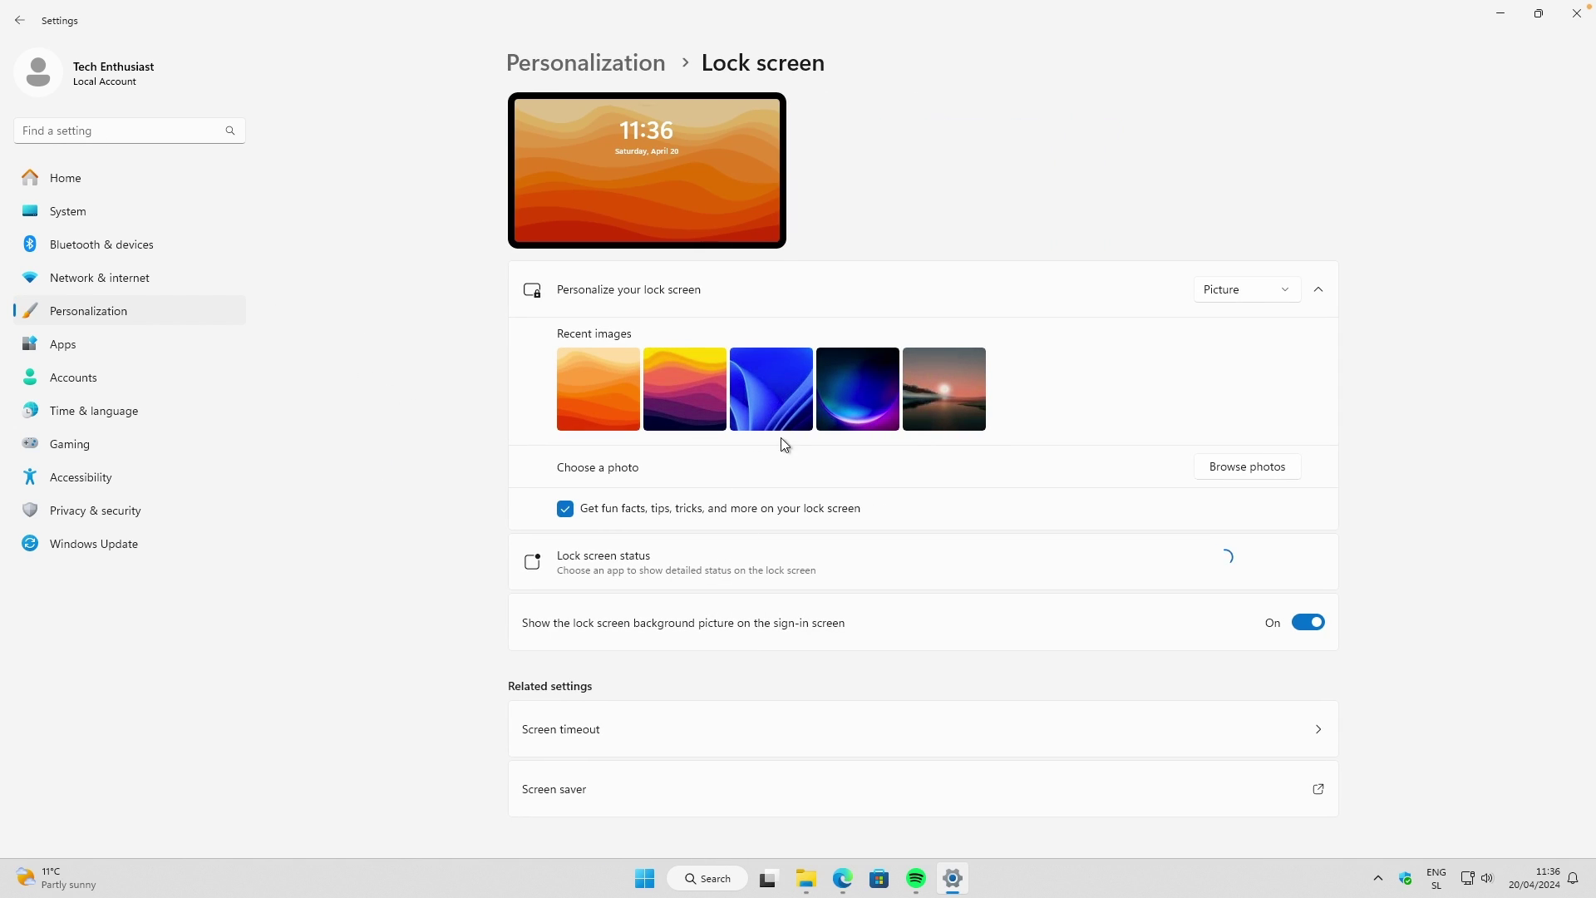
left_click(1229, 466)
left_click_drag(416, 12, 580, 105)
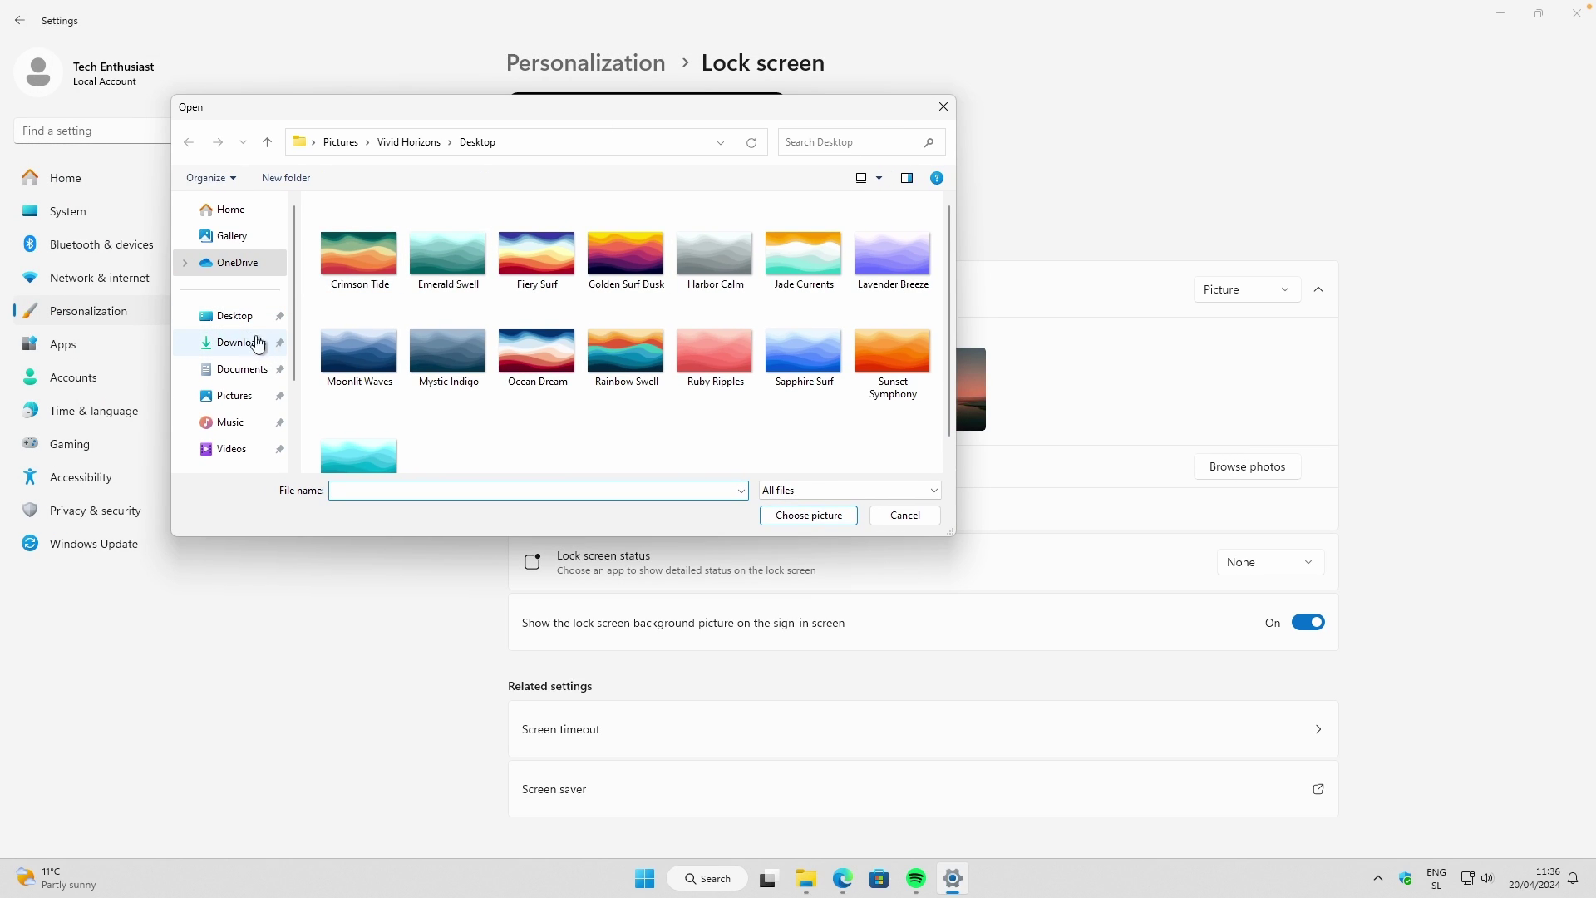
left_click(243, 342)
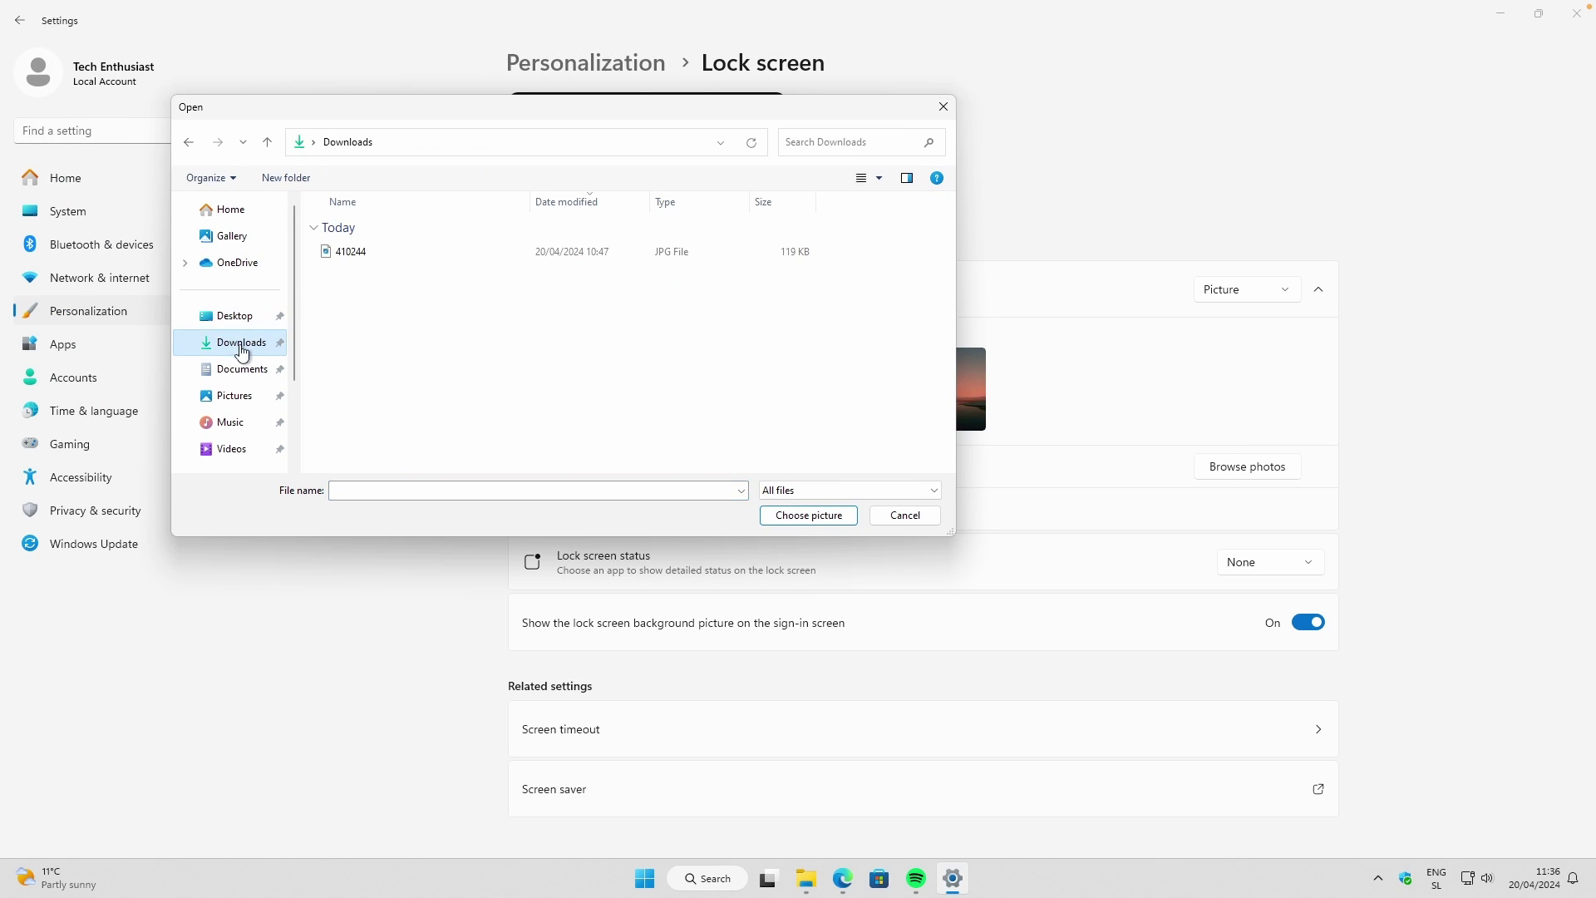
left_click(389, 255)
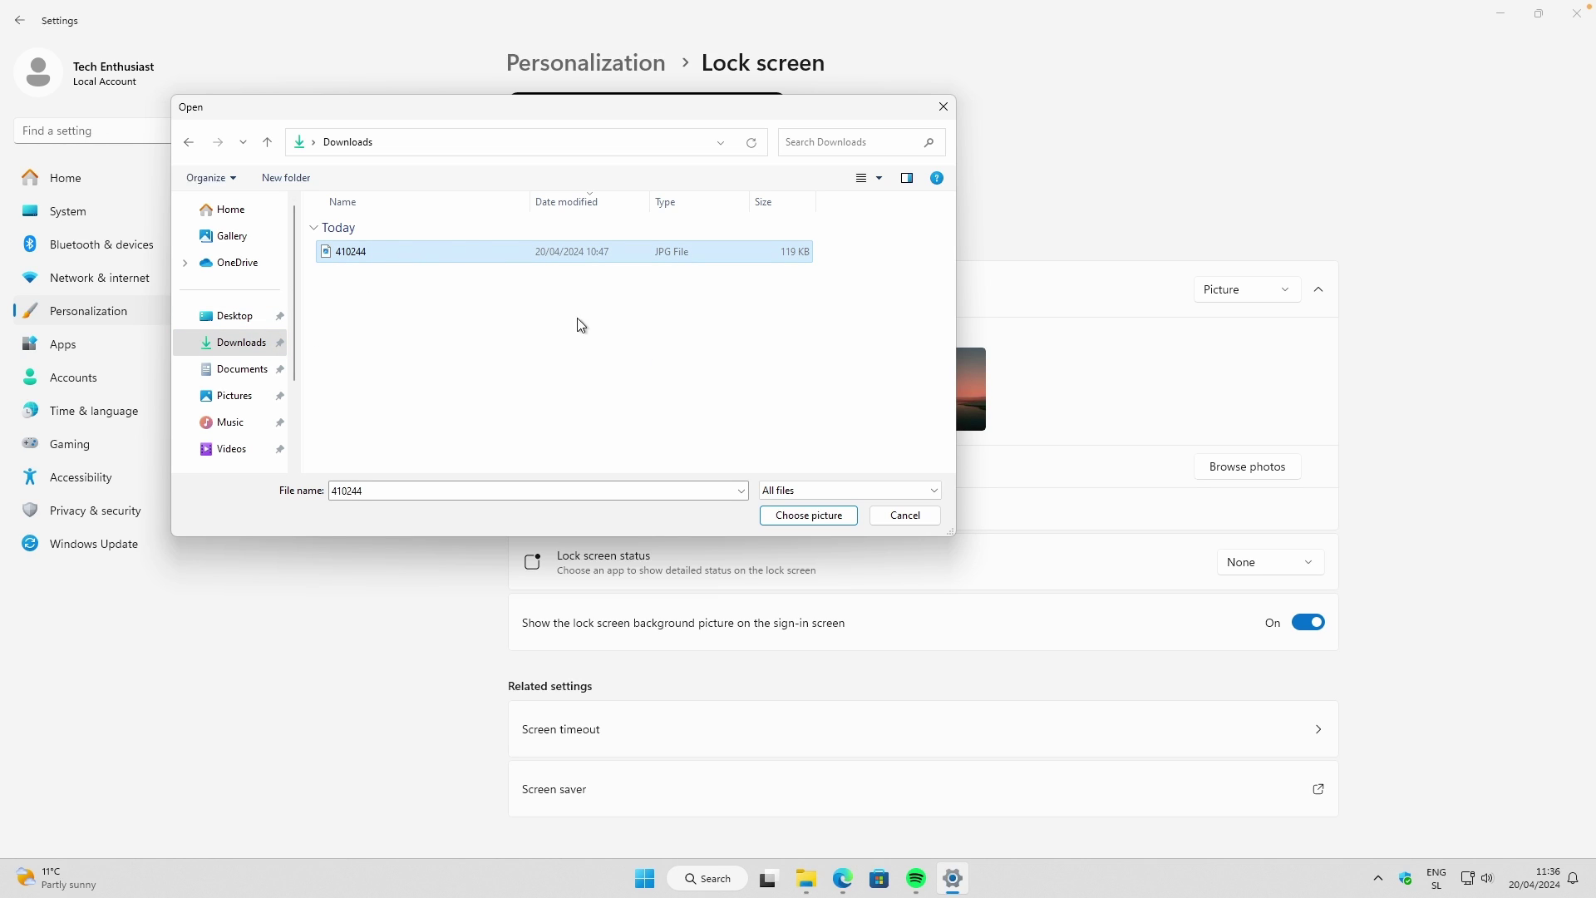
left_click(813, 517)
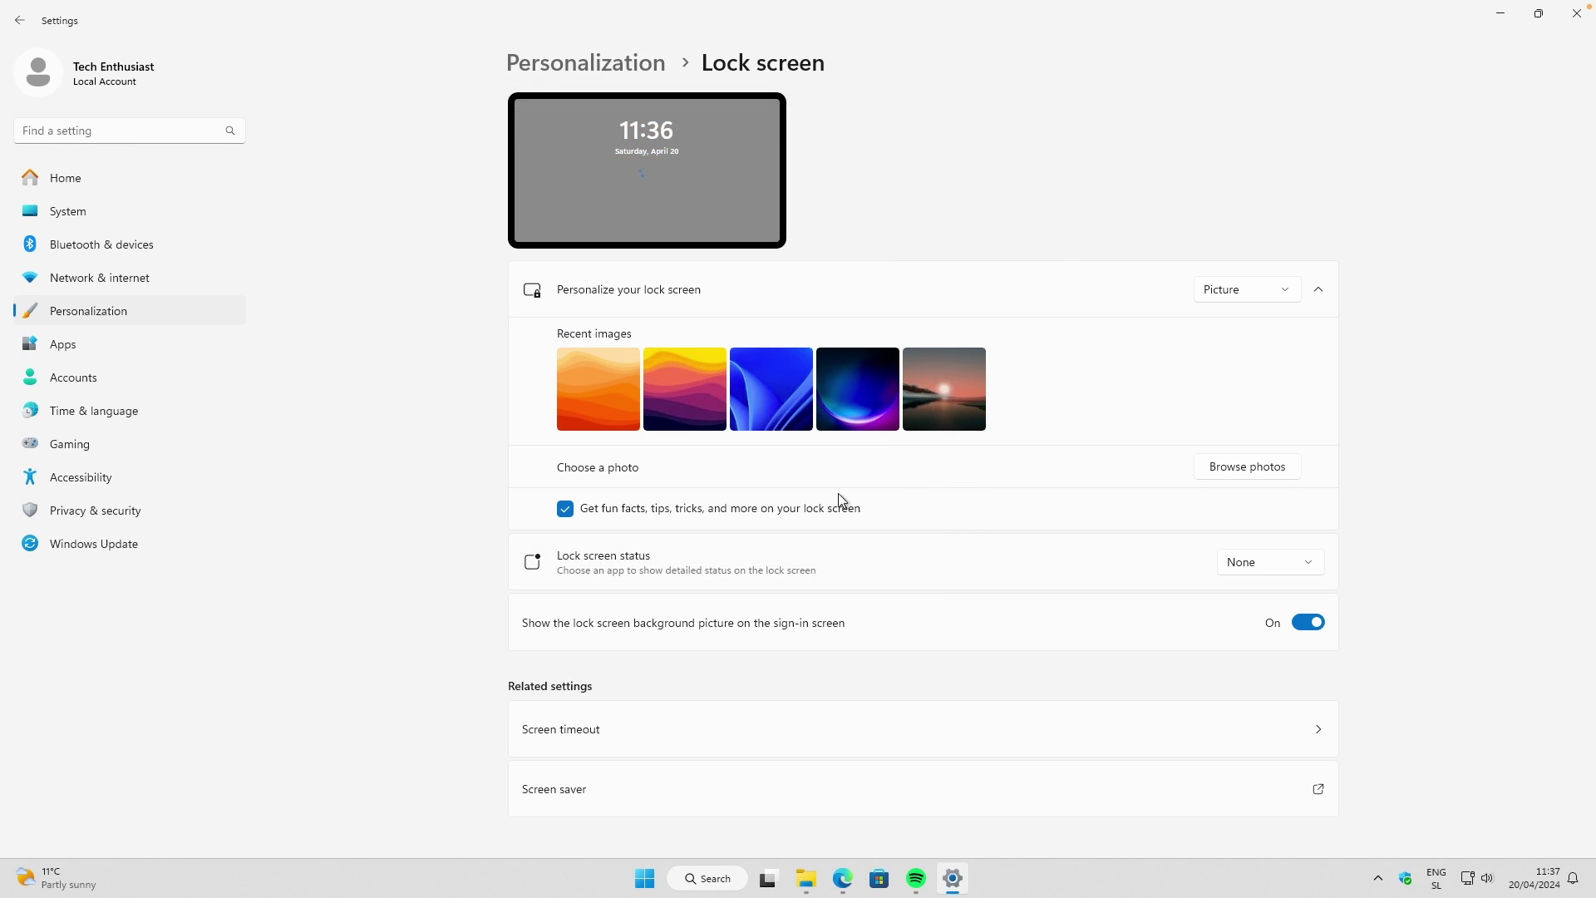
left_click(656, 877)
key("super+l")
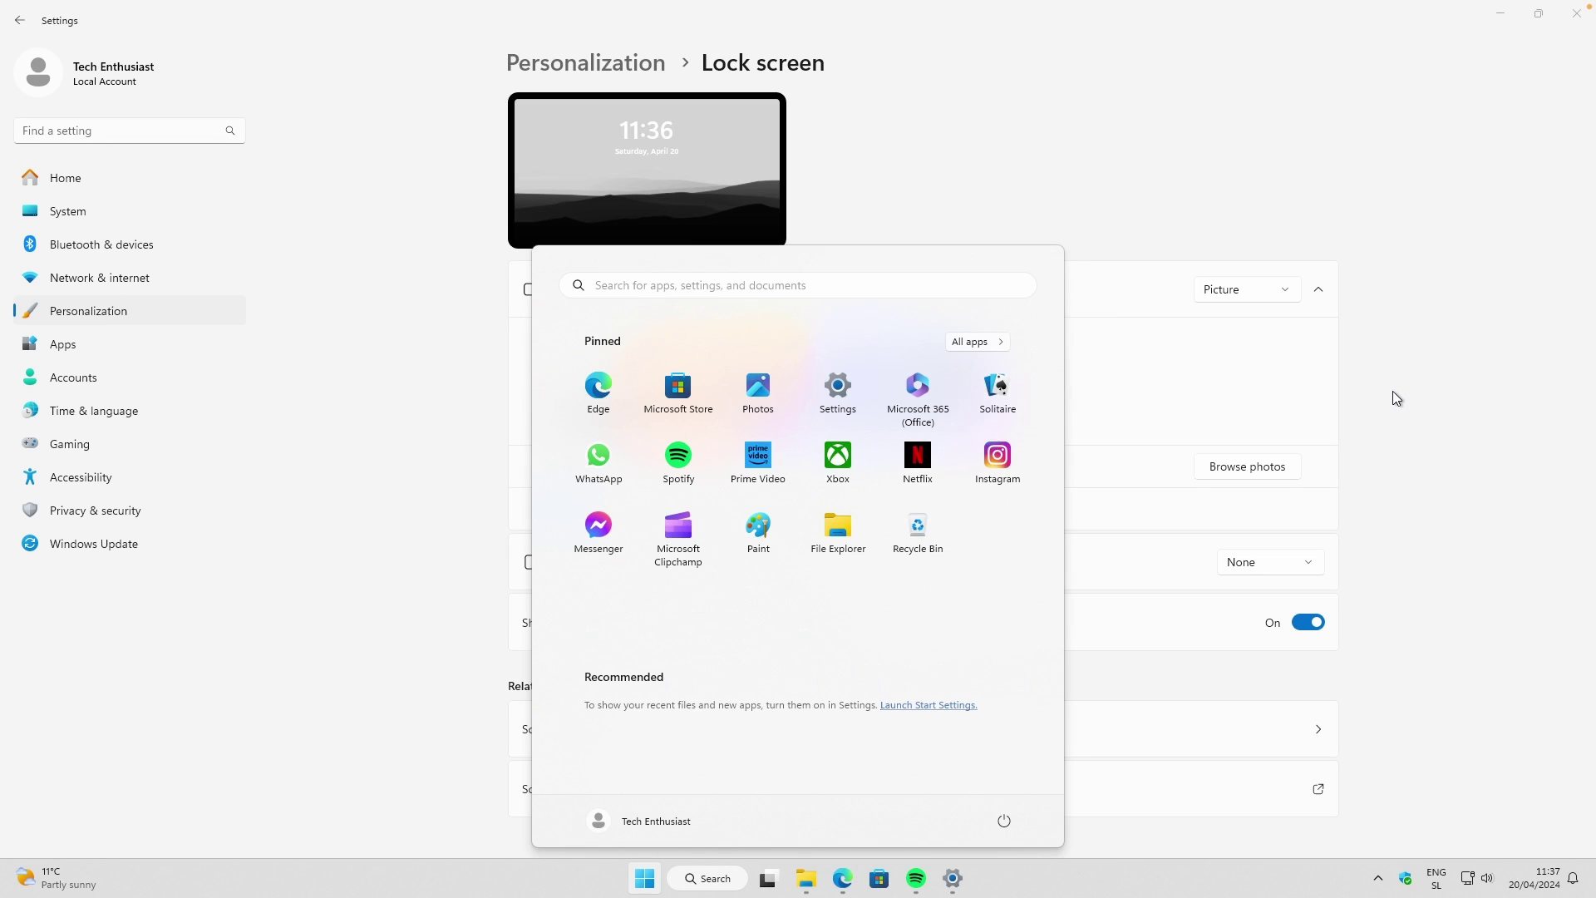
left_click(1397, 396)
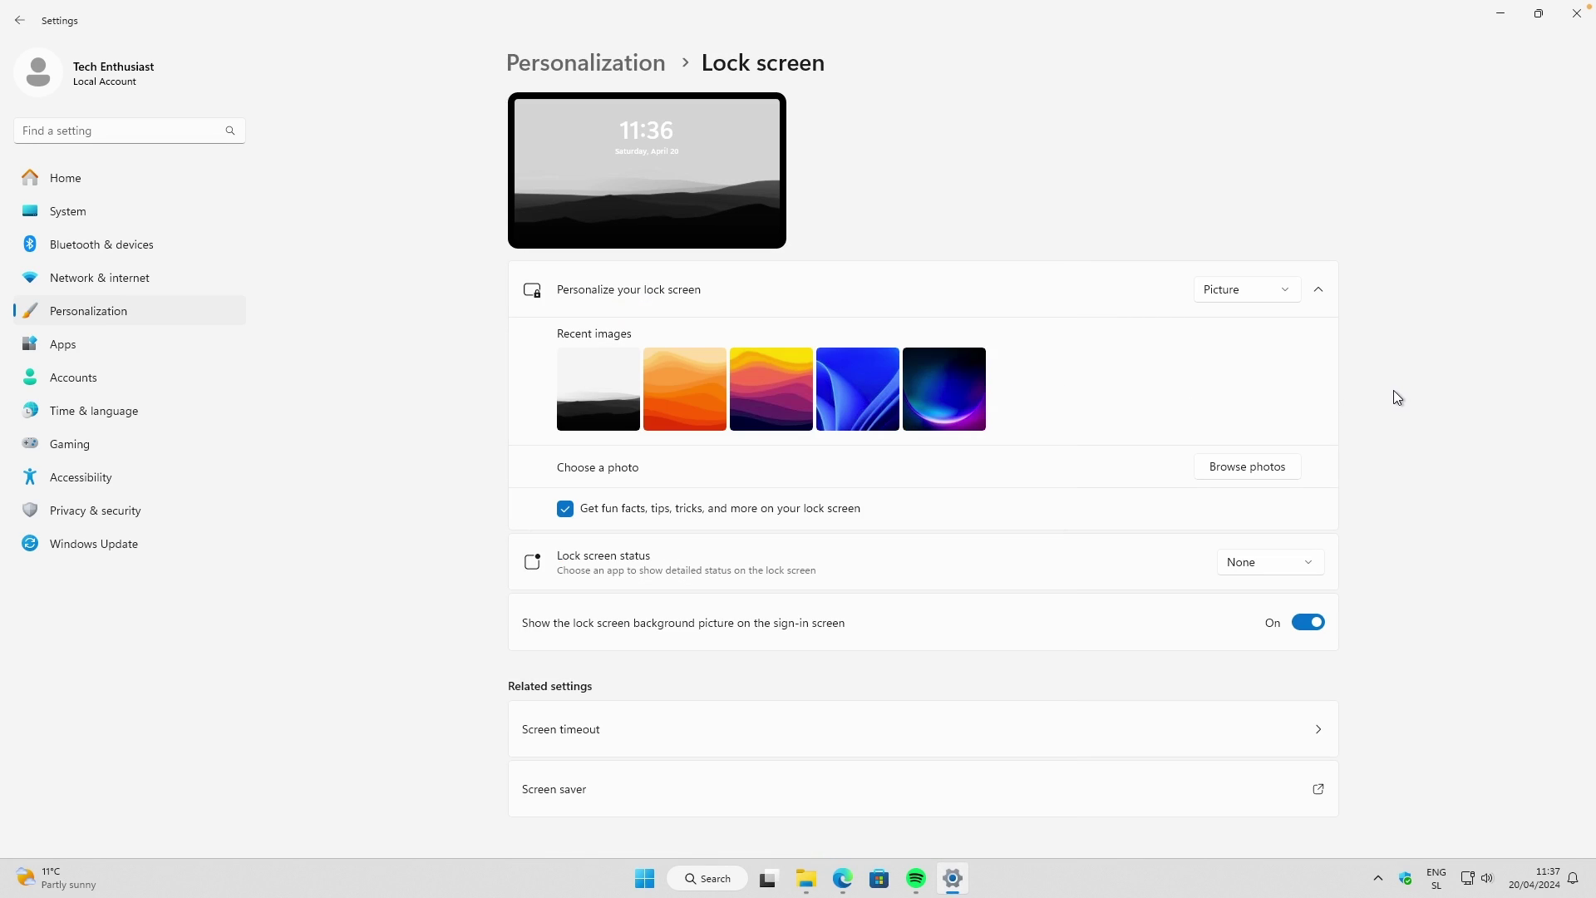
Minimize Settings, switch to Edge and review the StartAllBack website and its license purchase page, returning to the download page
left_click(1500, 23)
left_click(843, 878)
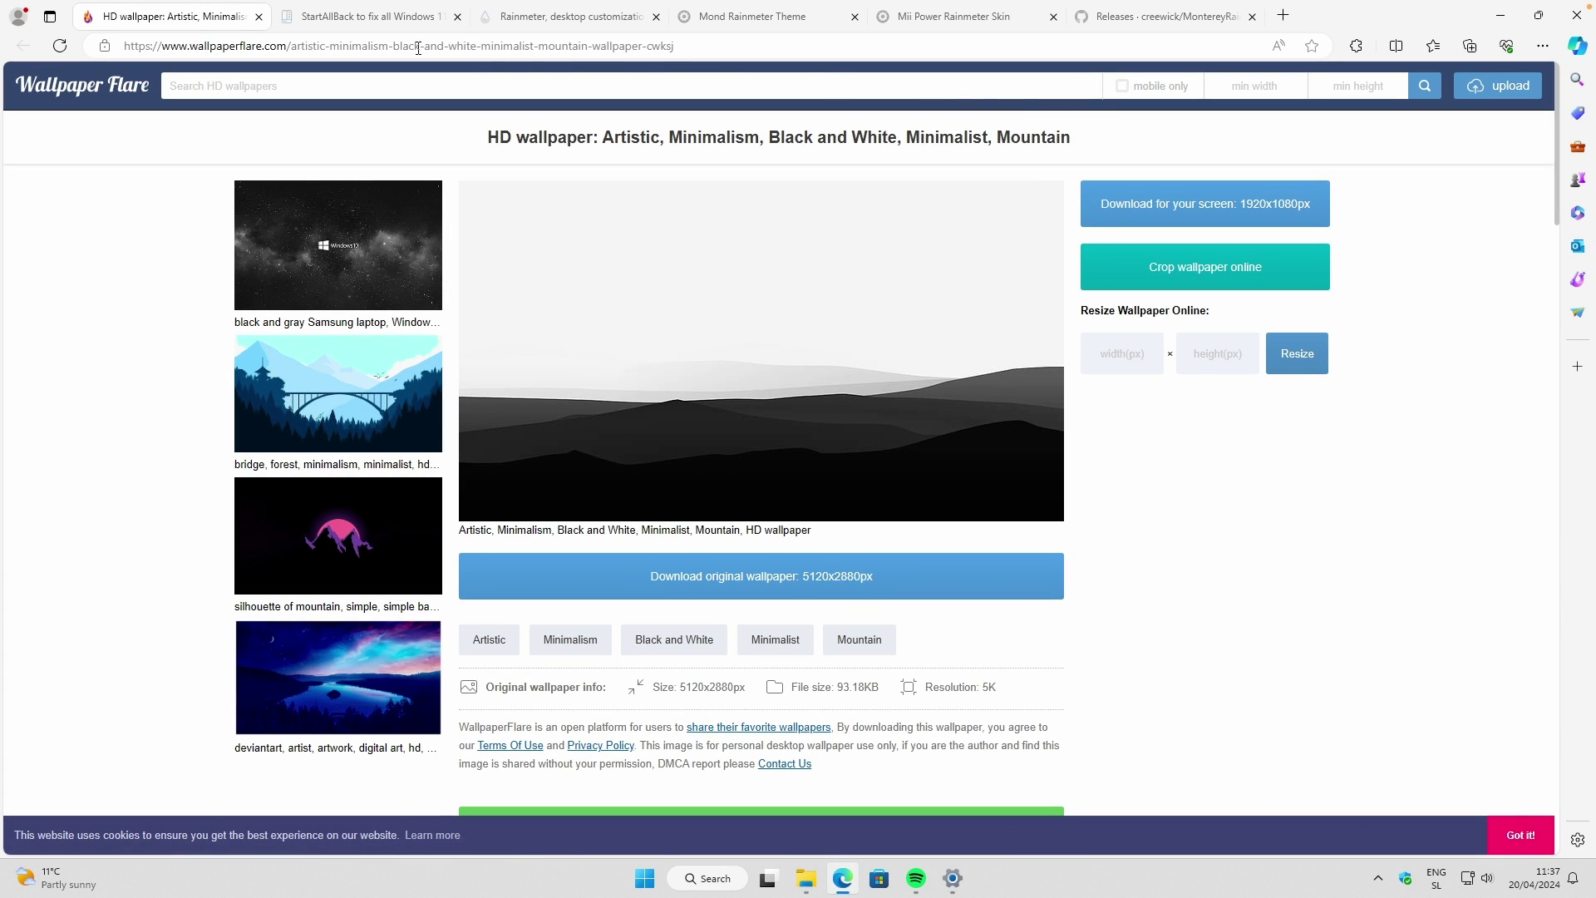
left_click(366, 16)
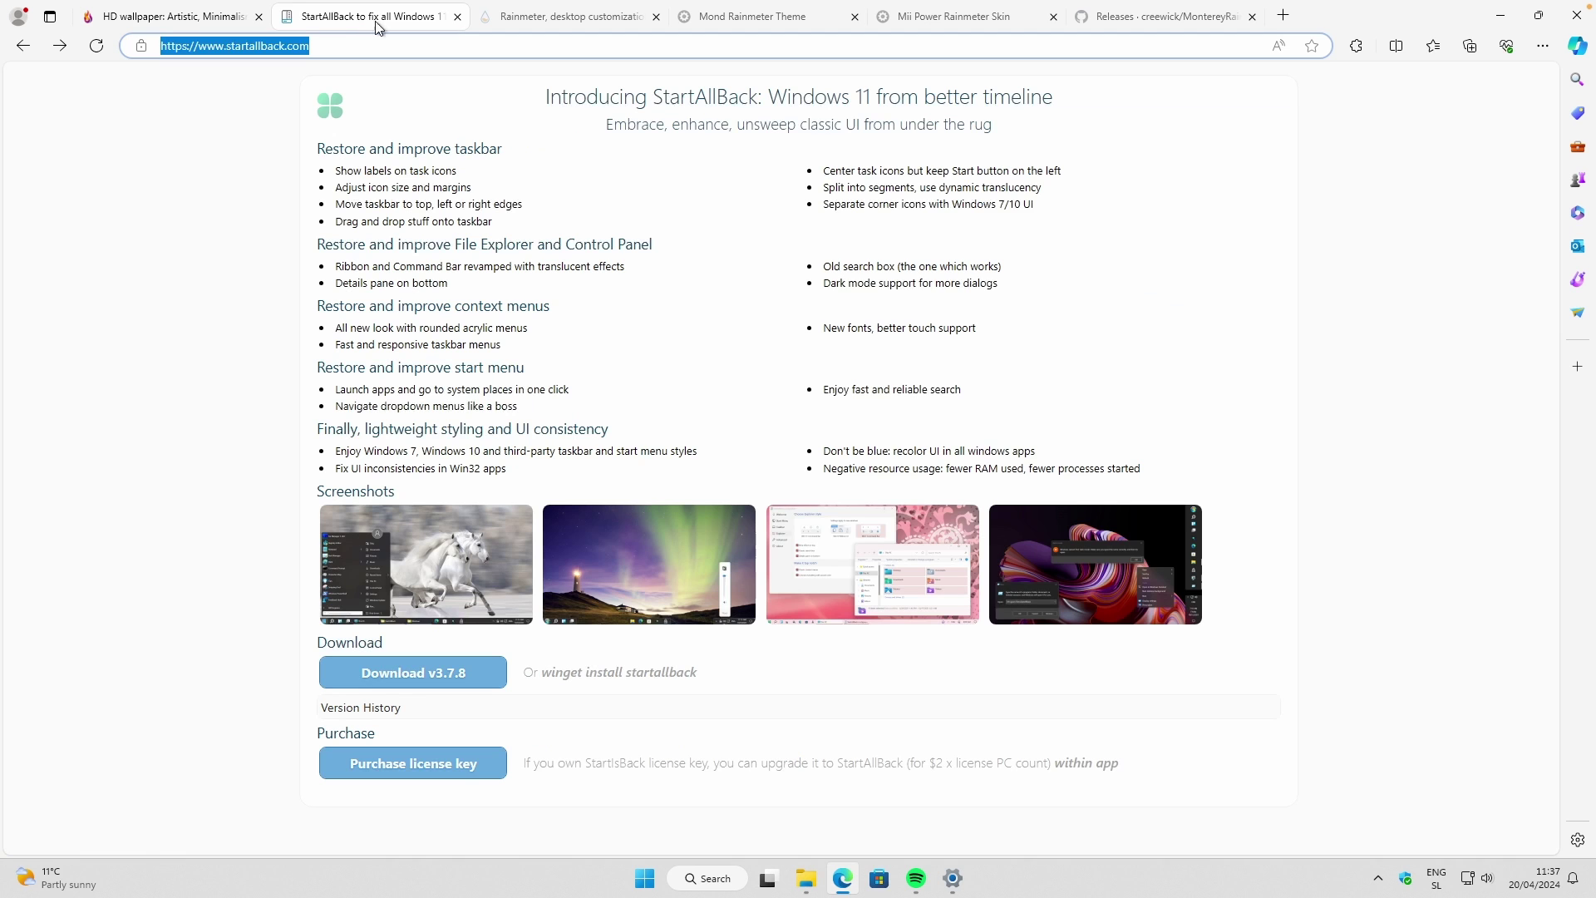
left_click(711, 268)
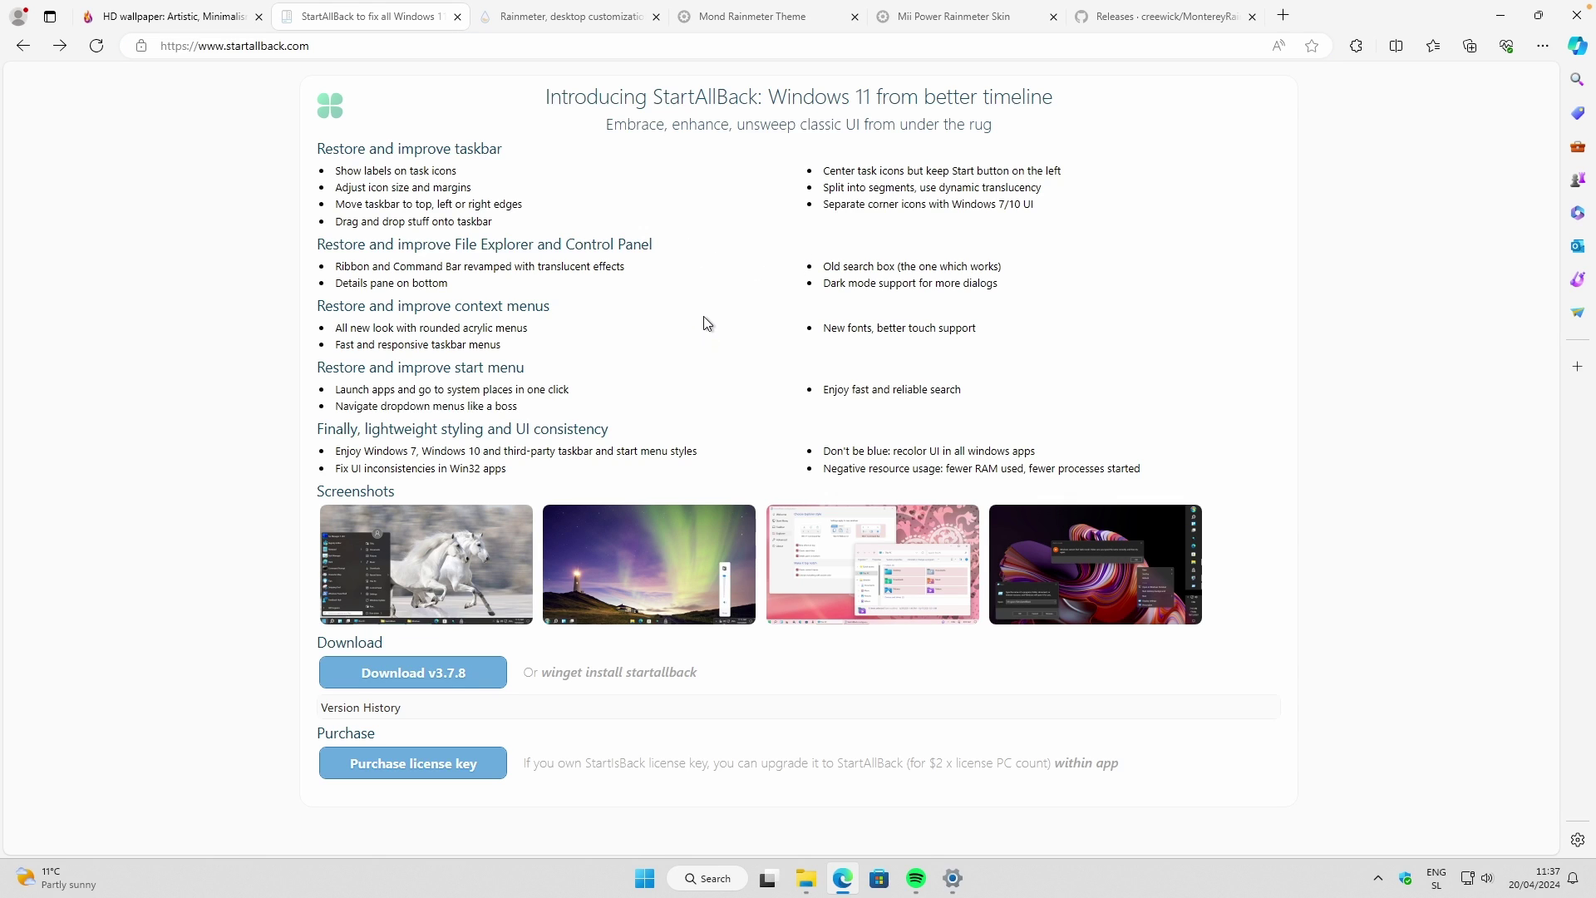
left_click(457, 765)
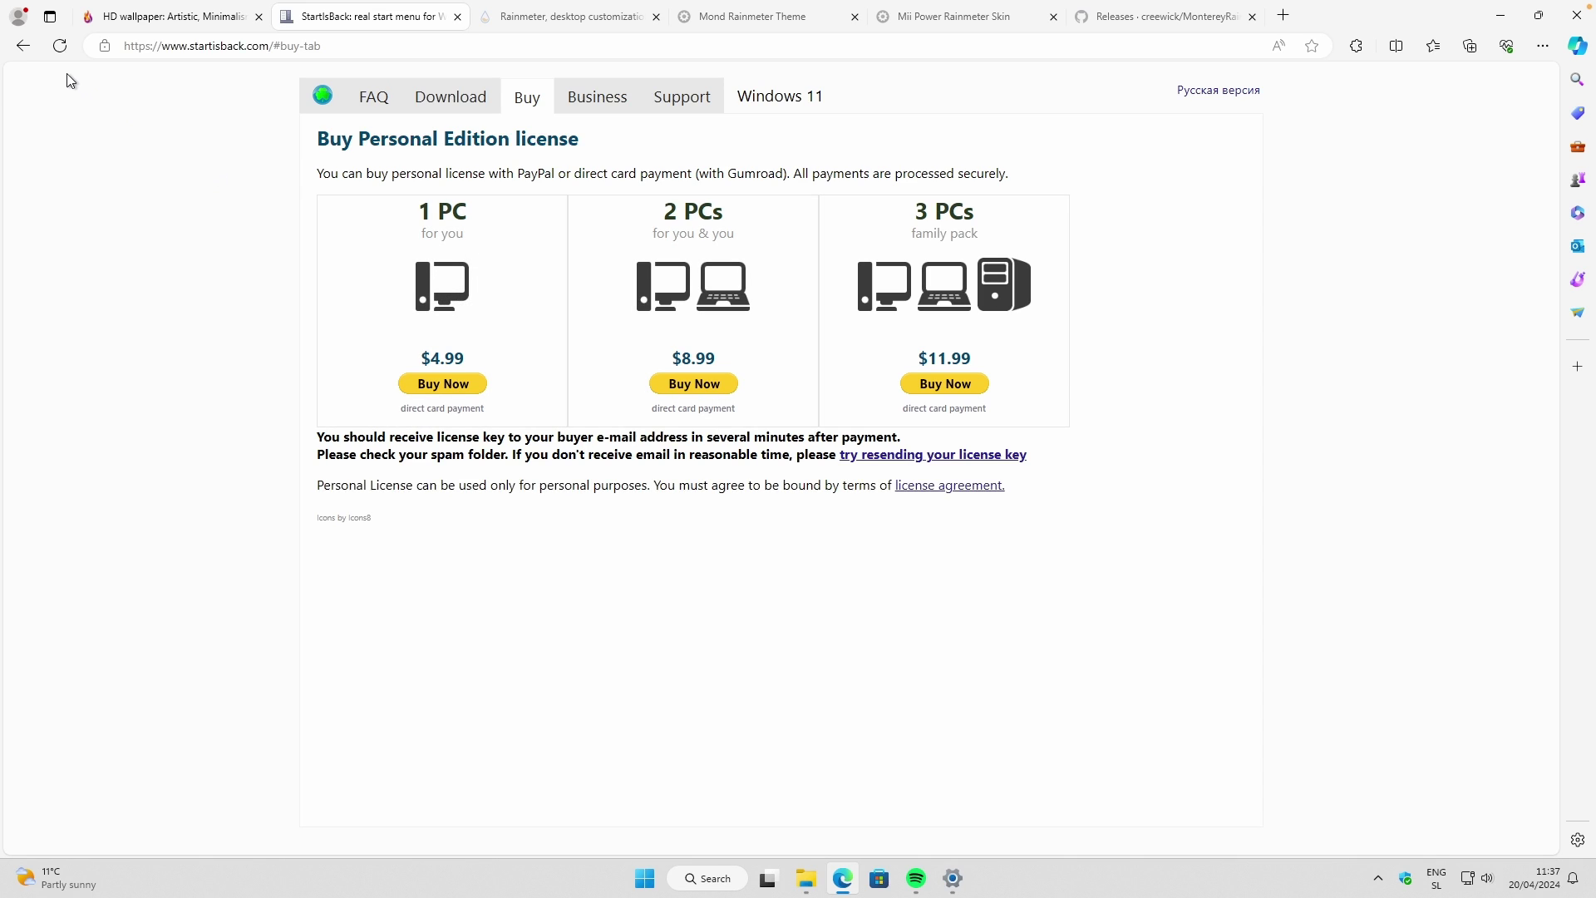
left_click(23, 46)
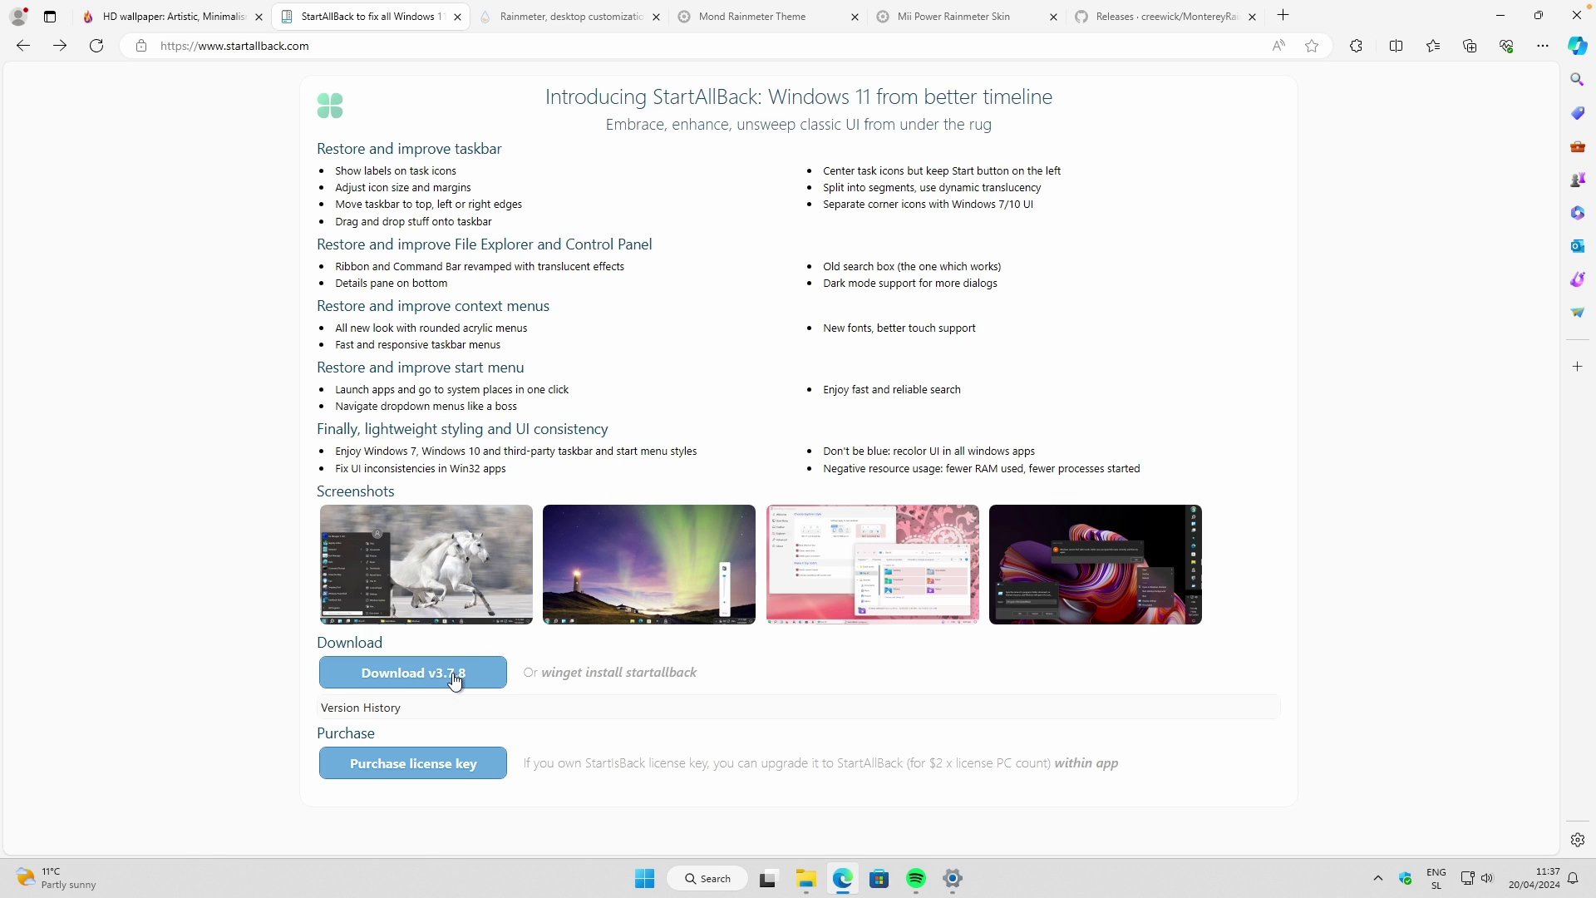
Install StartAllBack for everyone from StartAllBack_3.7.8_setup in the Downloads folder and apply the Proper 11 theme
left_click(805, 879)
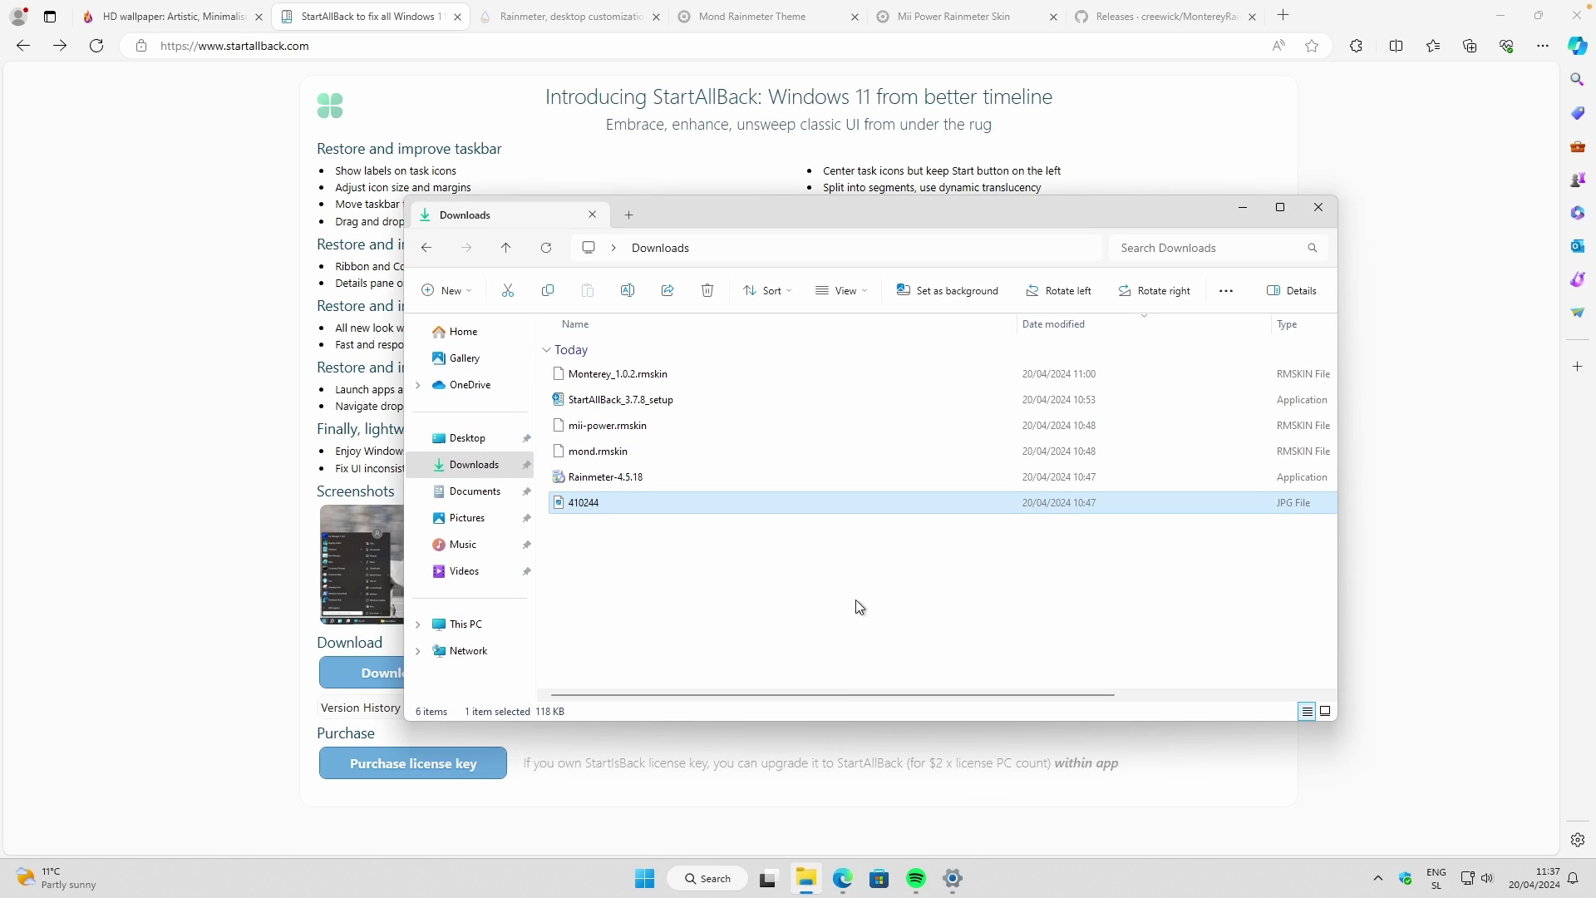
double_click(671, 400)
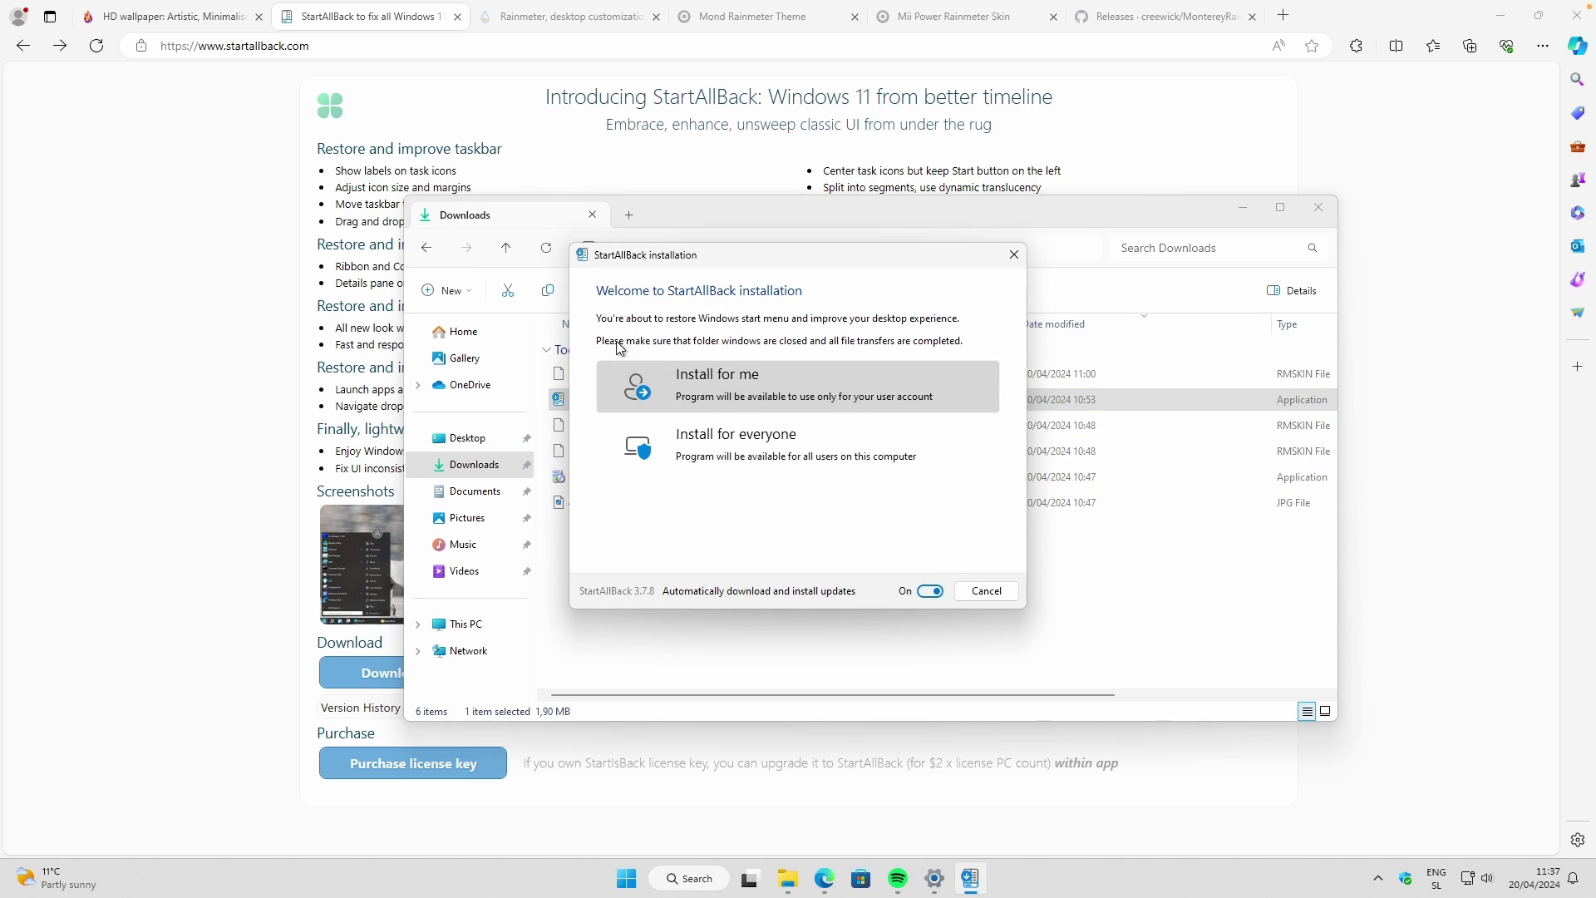
left_click(758, 447)
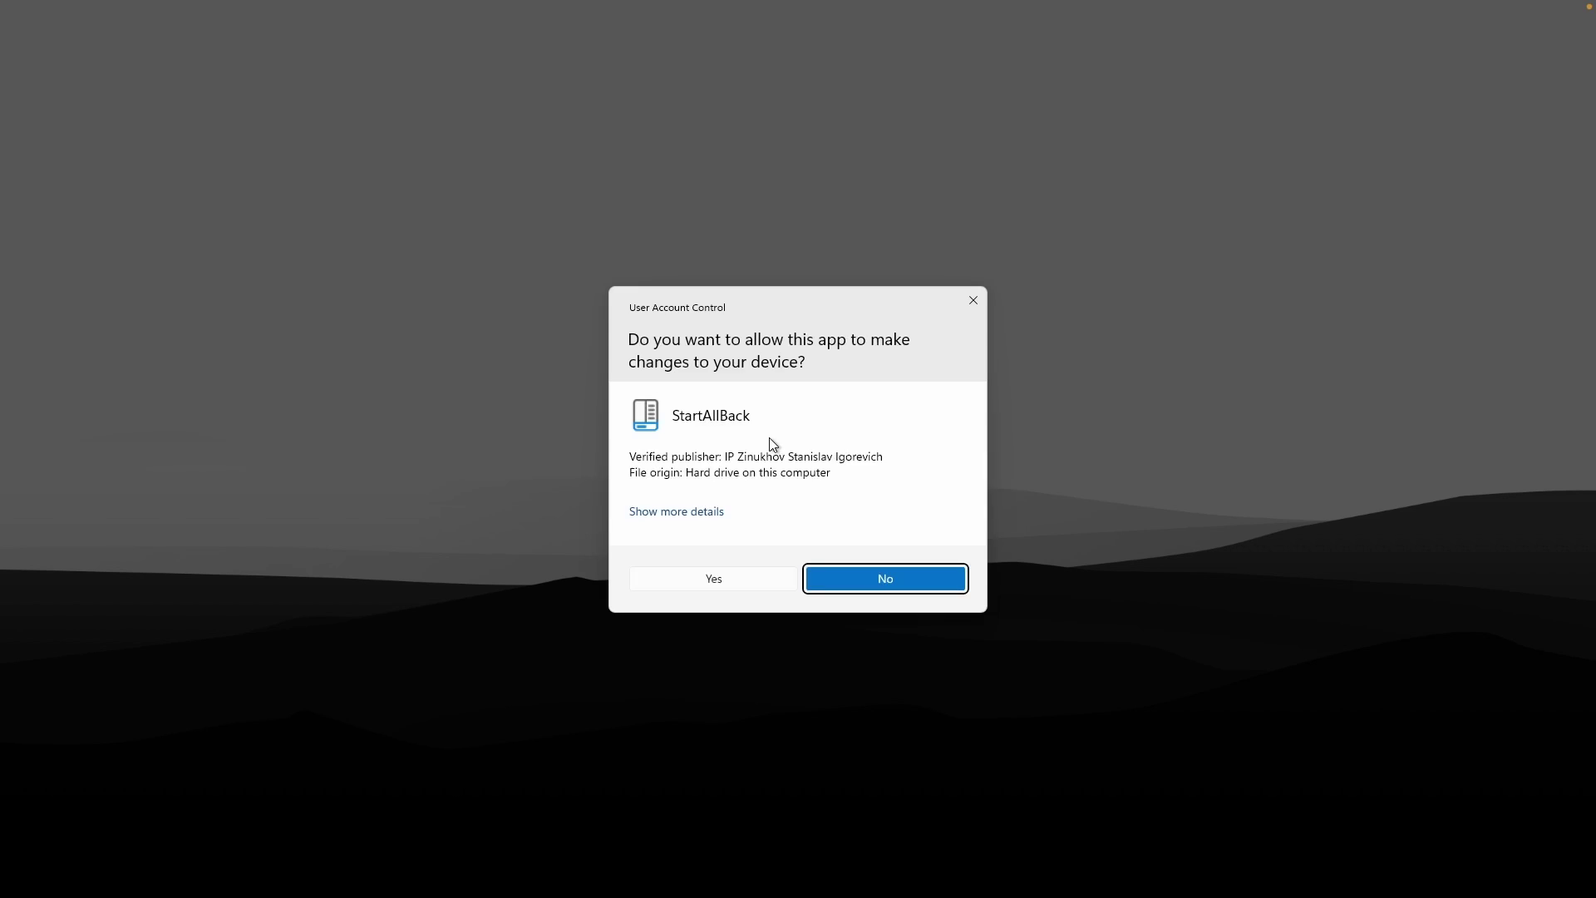
left_click(730, 581)
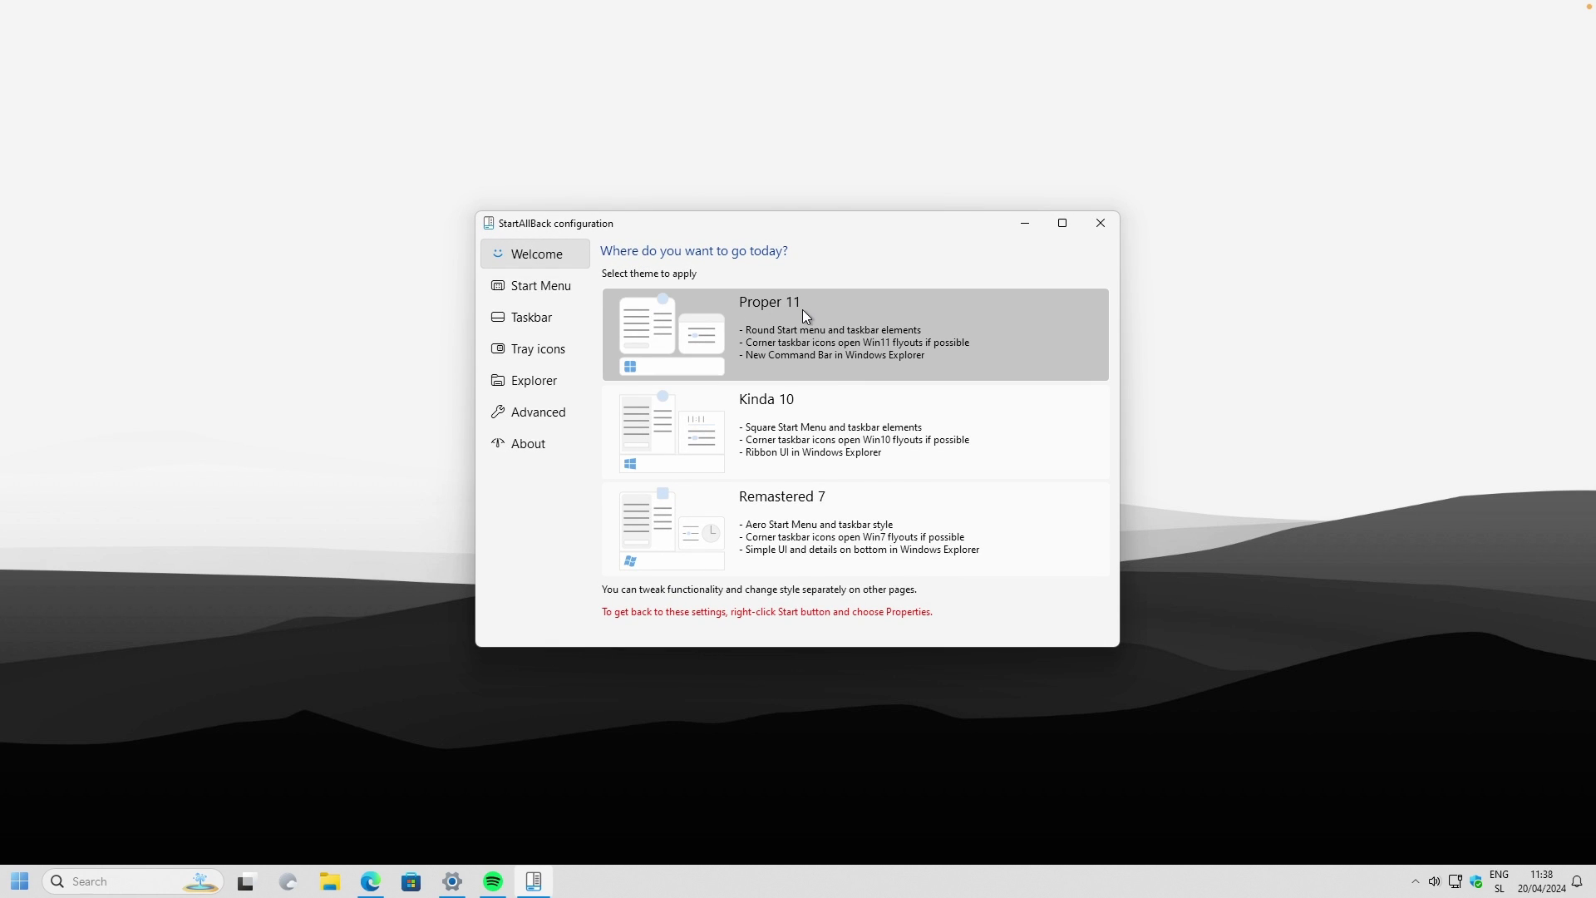
left_click(802, 309)
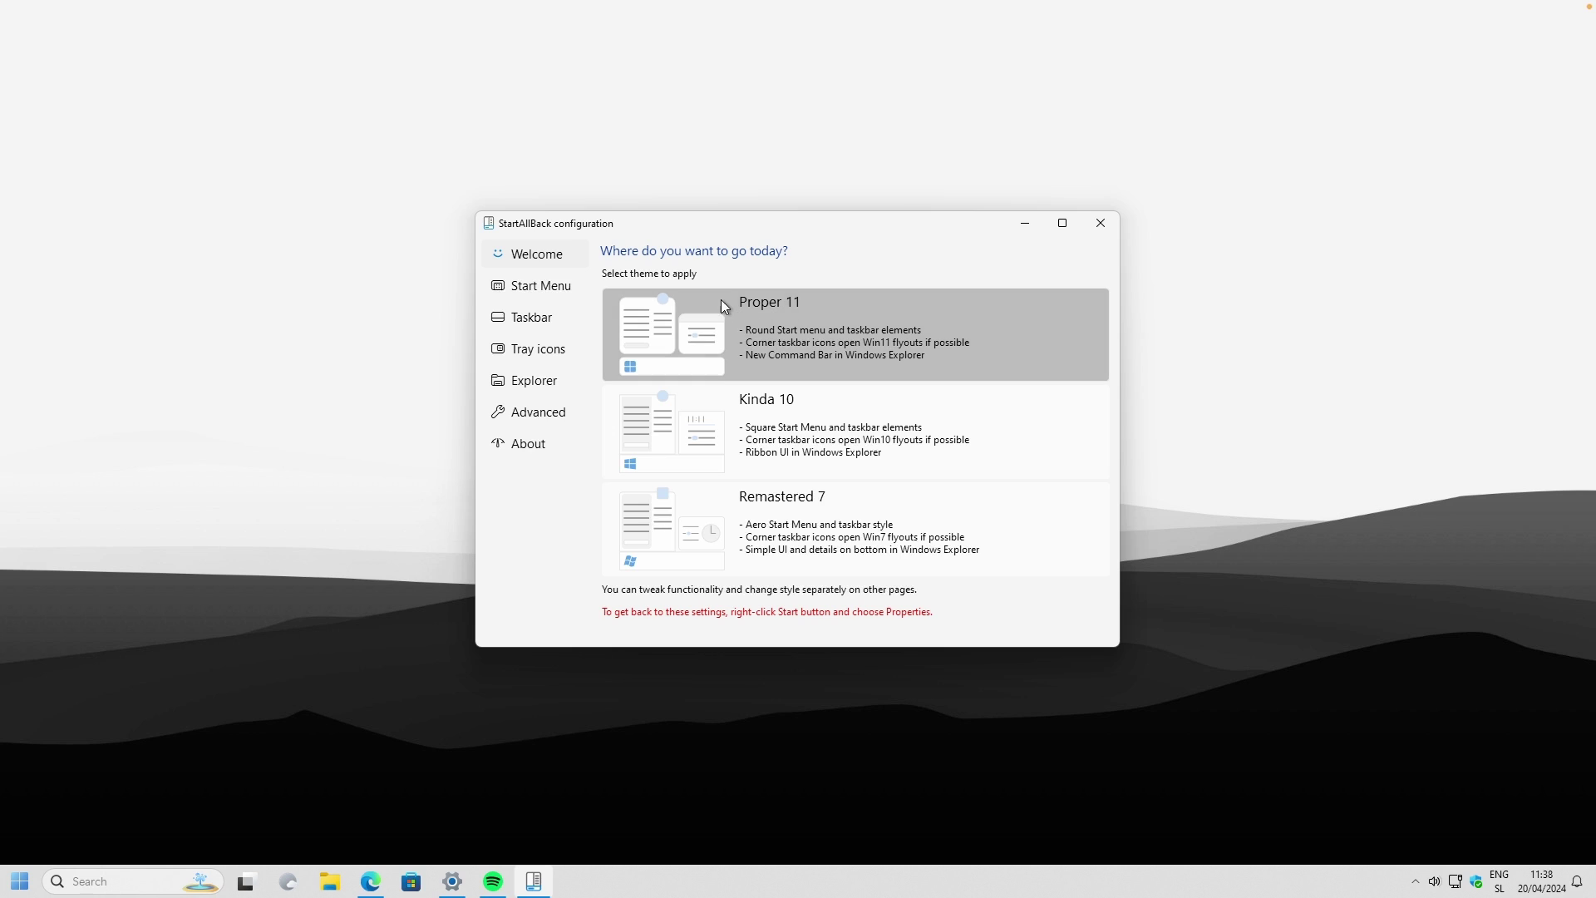
Enable centered task icons, segments and dynamic transparency for the StartAllBack taskbar, with segments set to Just central segment
left_click(554, 321)
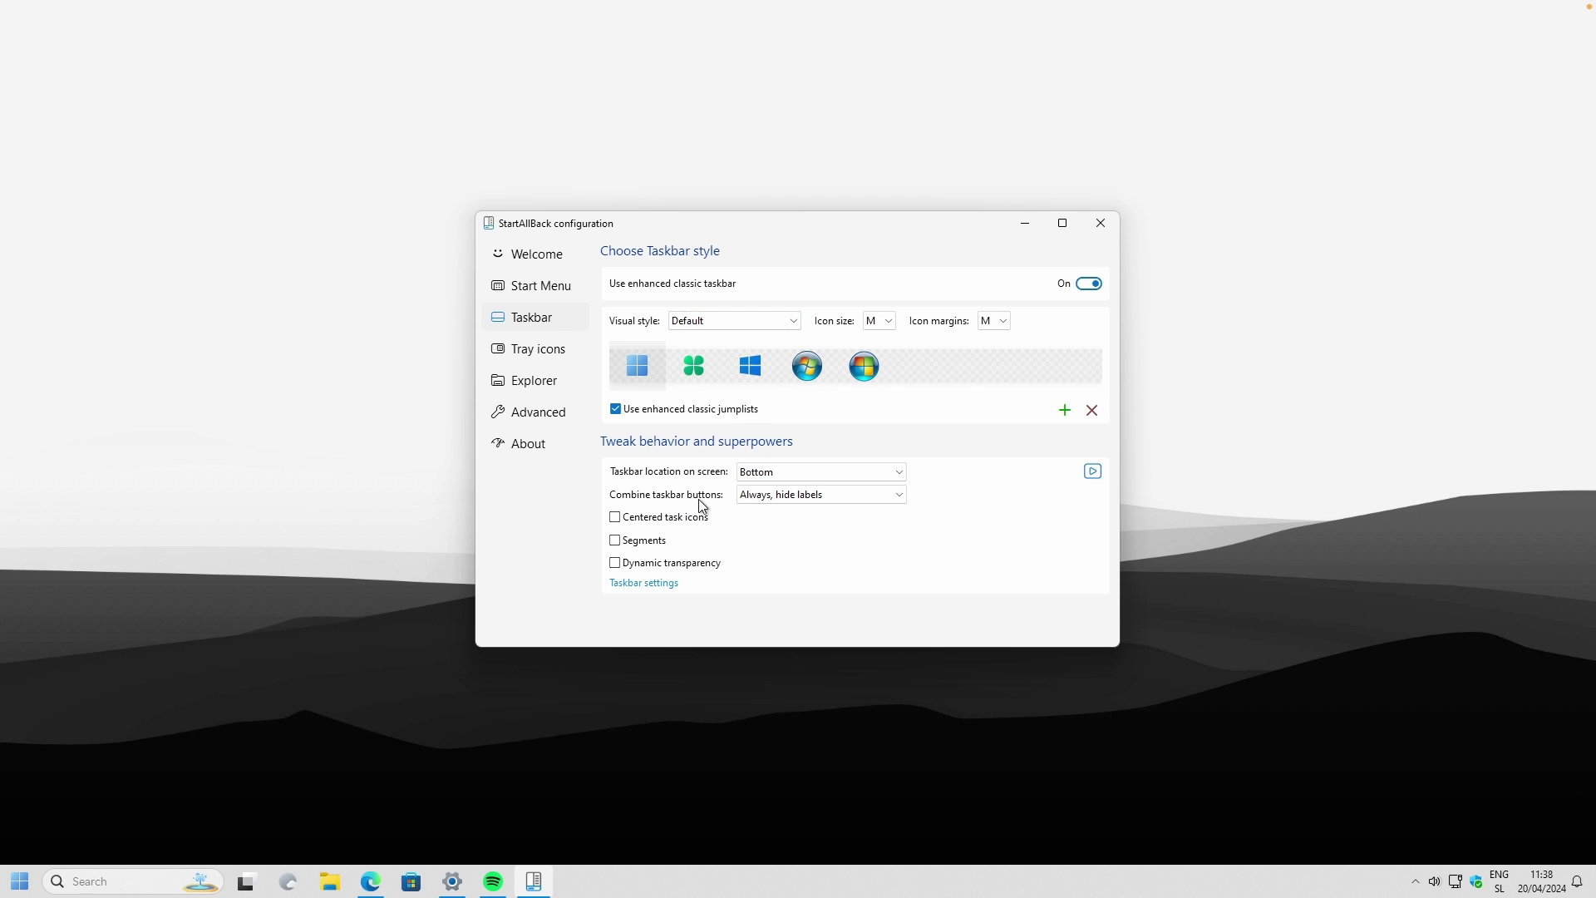
left_click(787, 495)
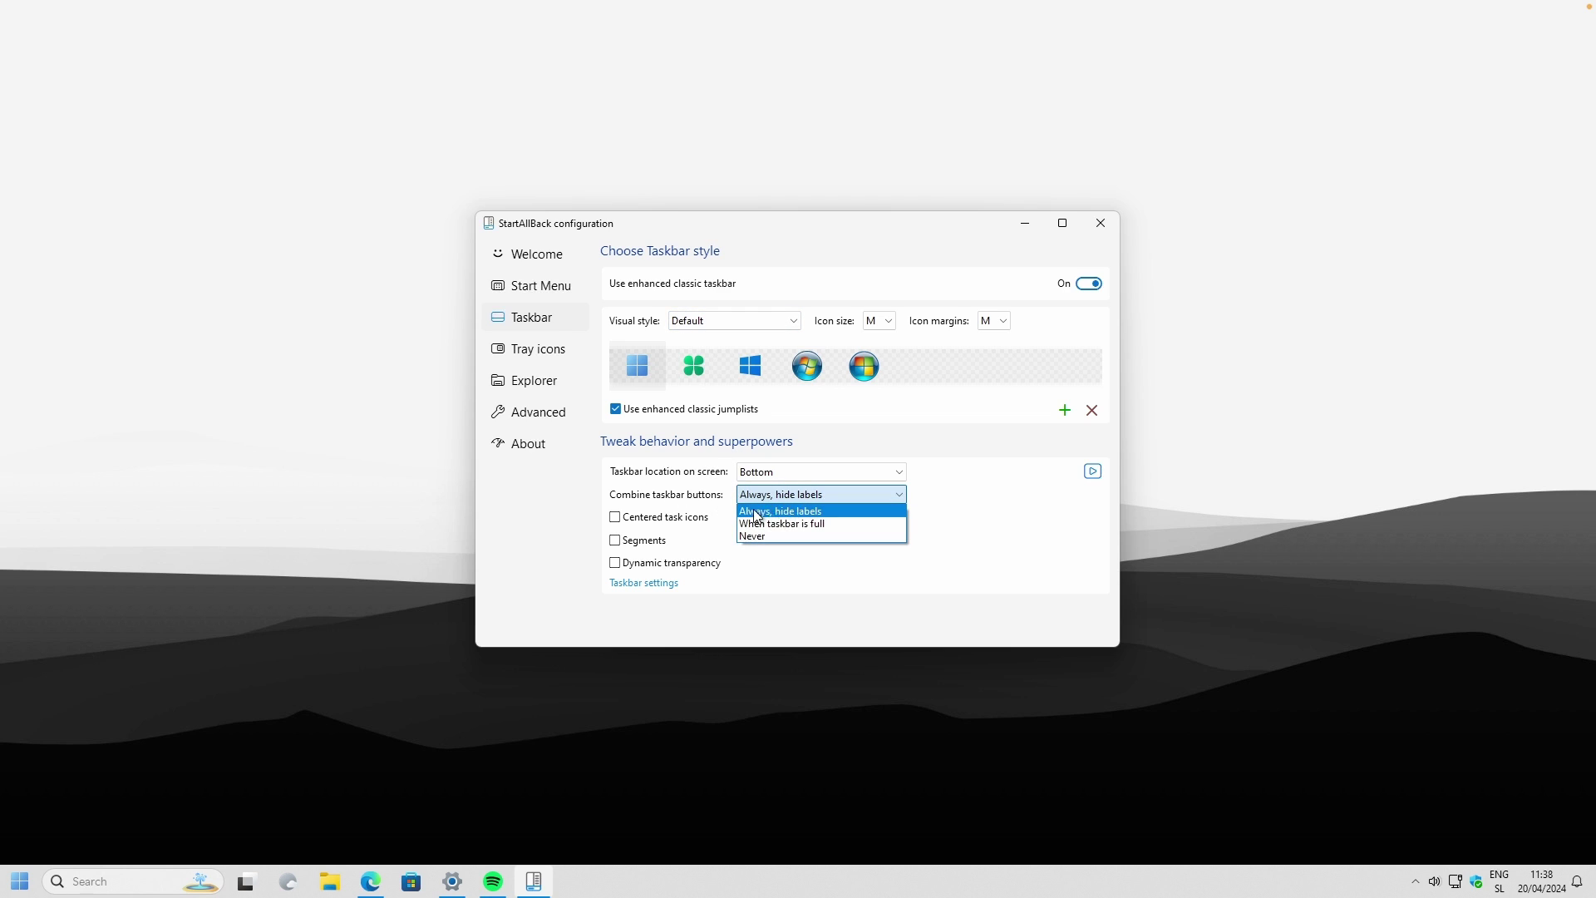
left_click(661, 508)
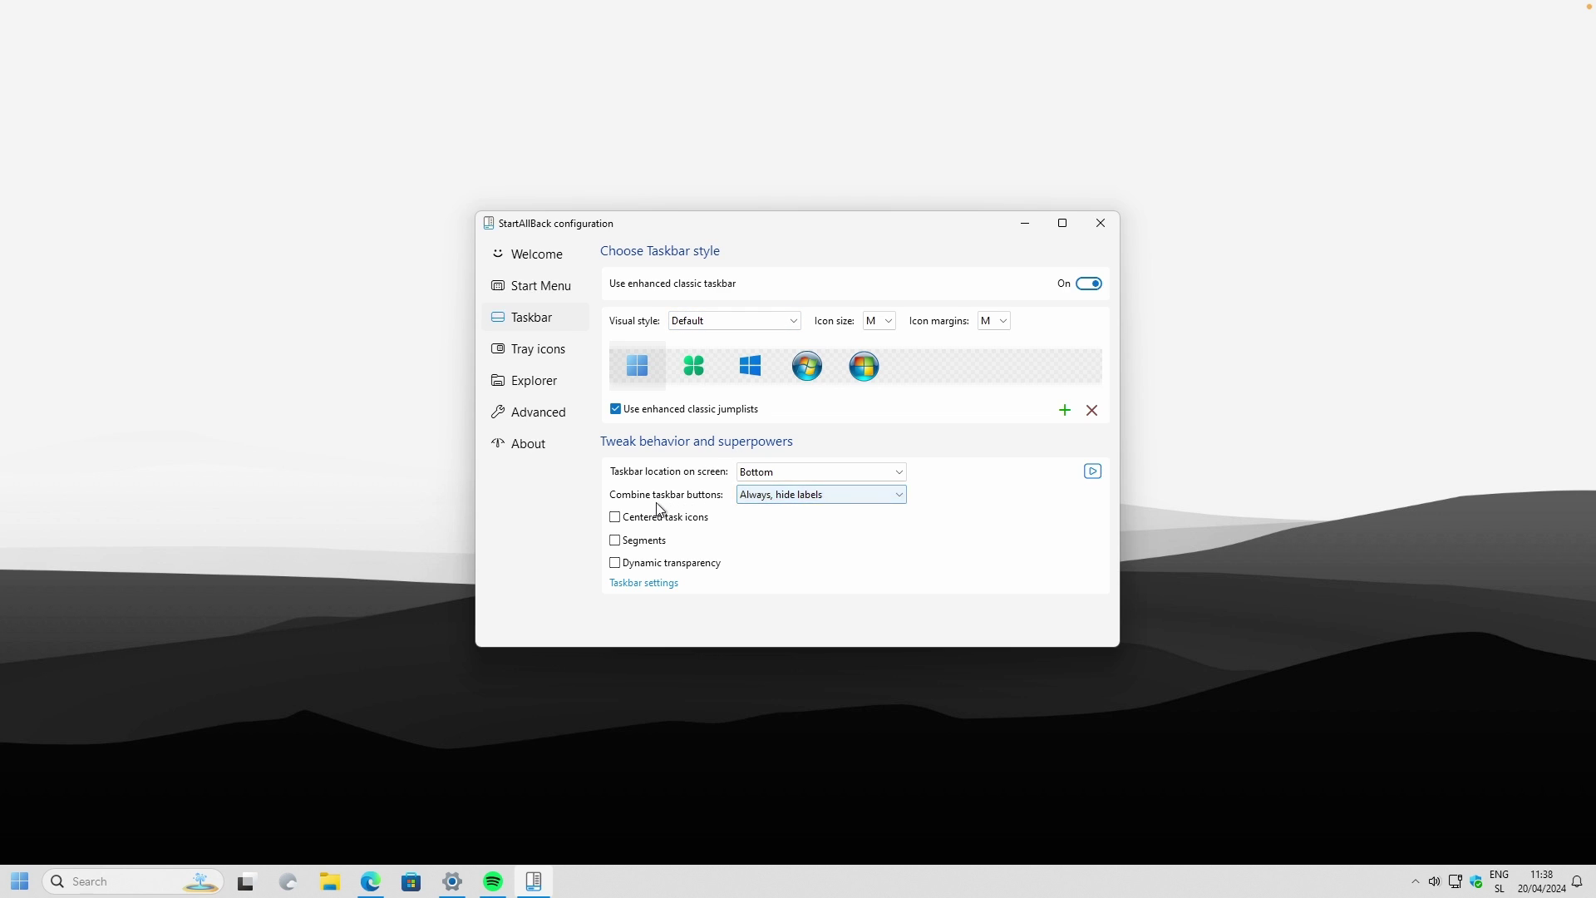
left_click(664, 522)
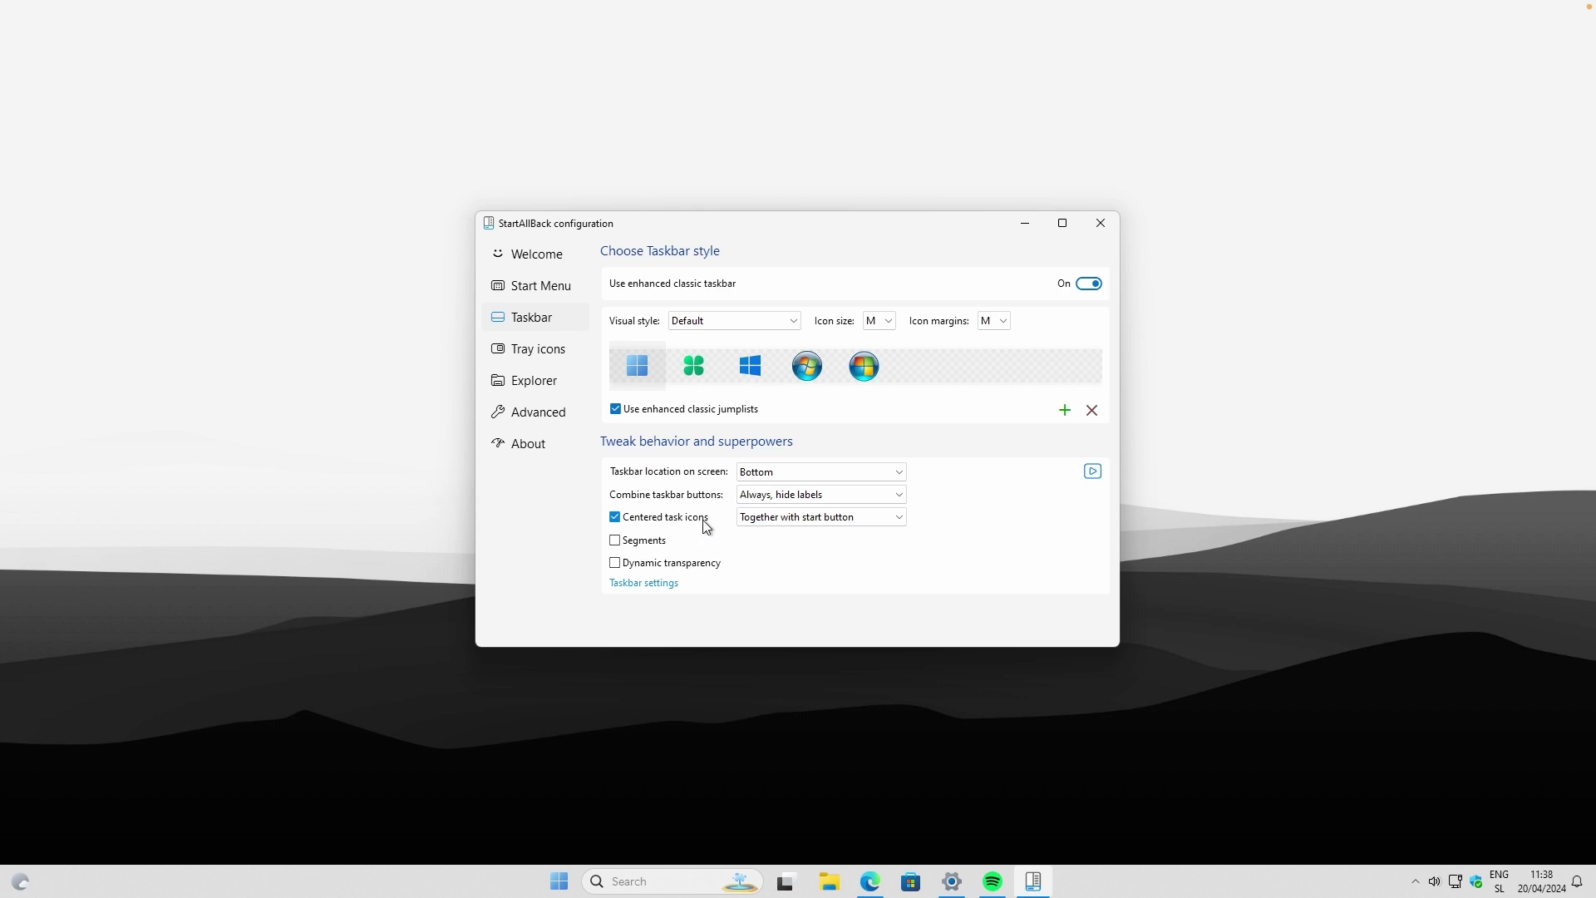
left_click(658, 544)
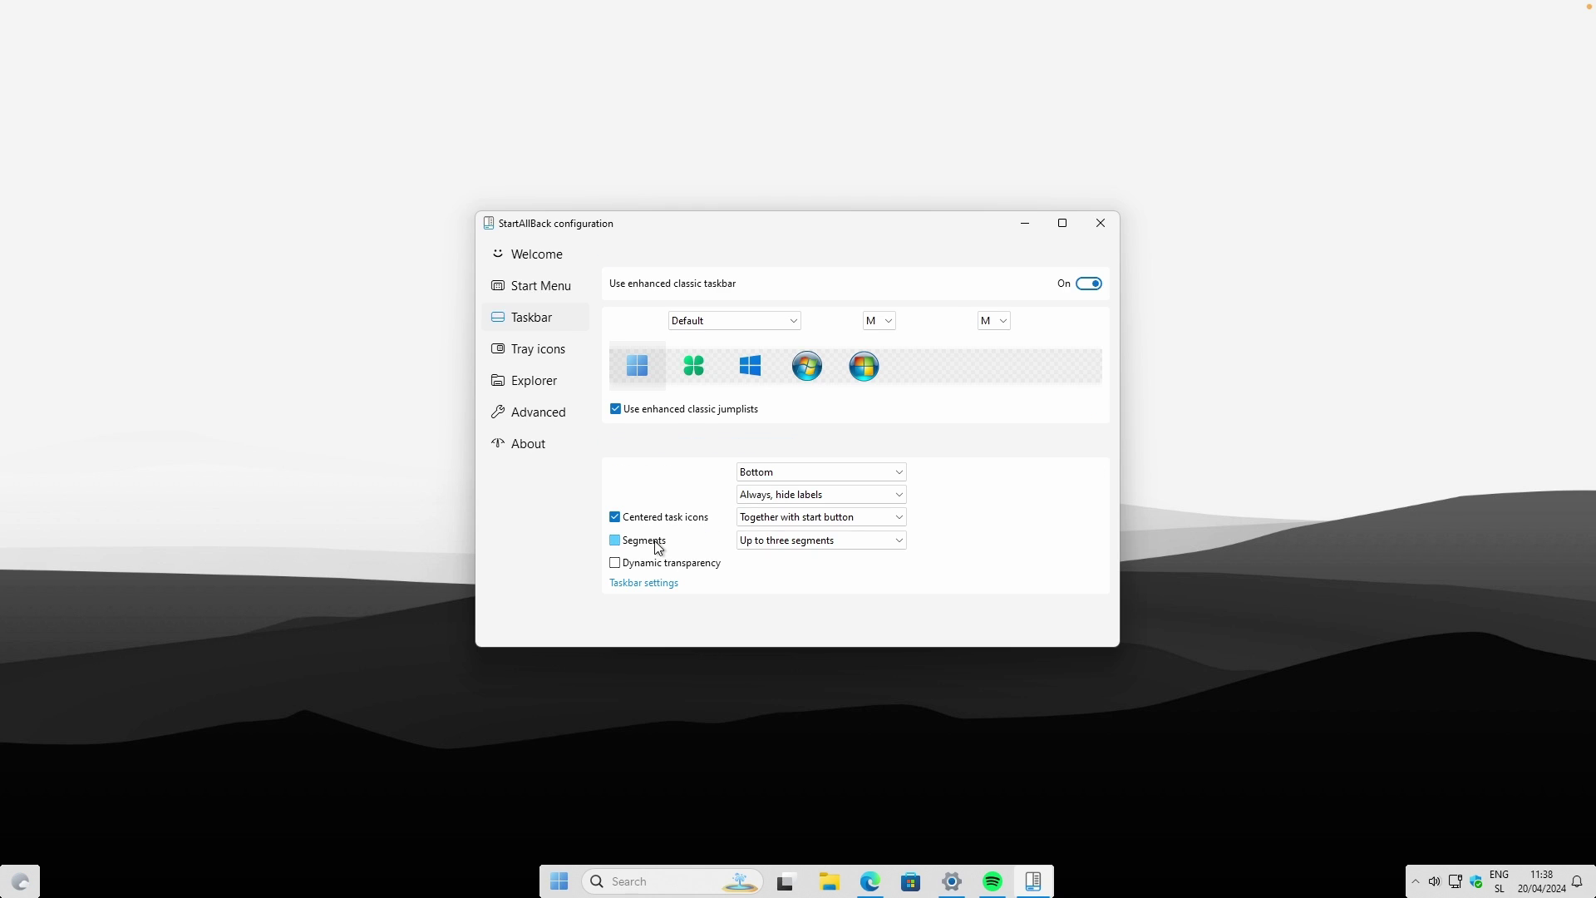
left_click(680, 568)
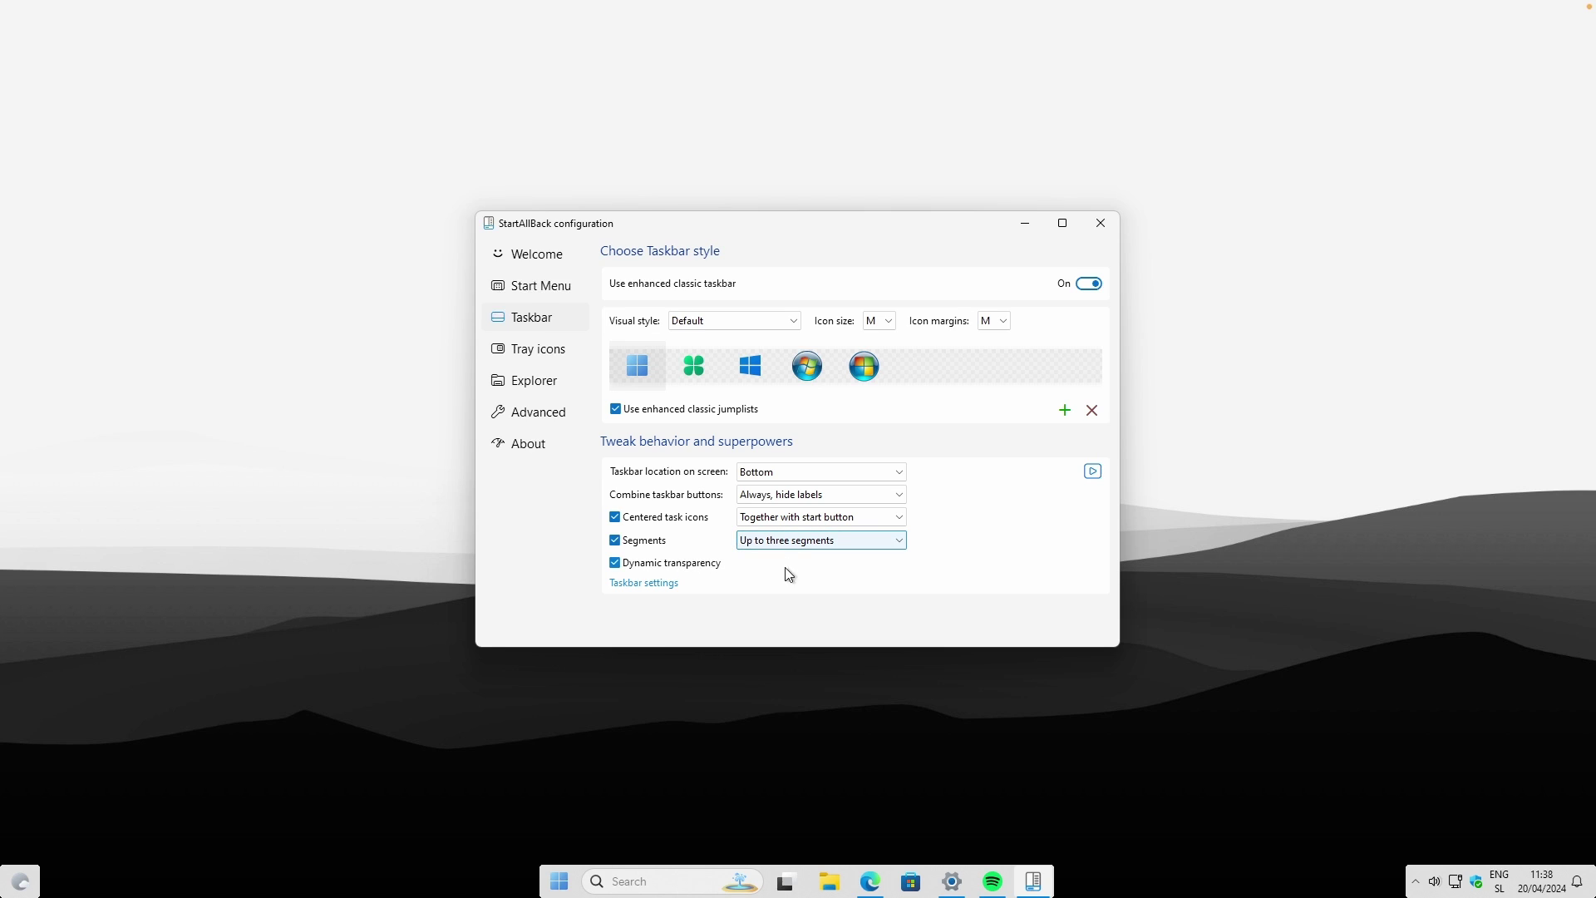
left_click(780, 544)
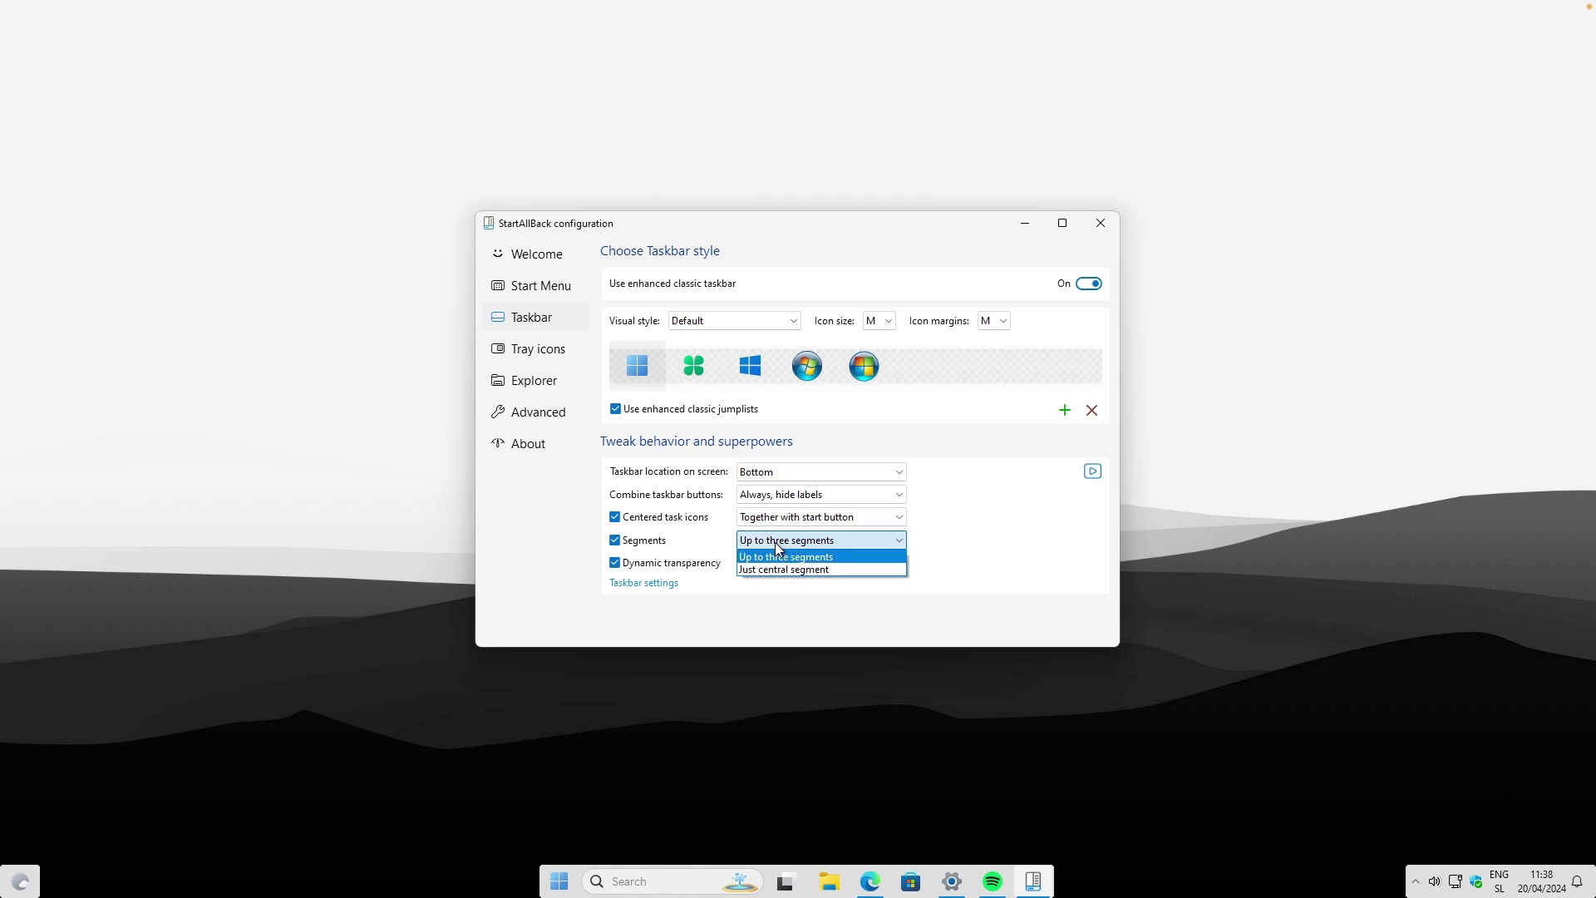
left_click(791, 571)
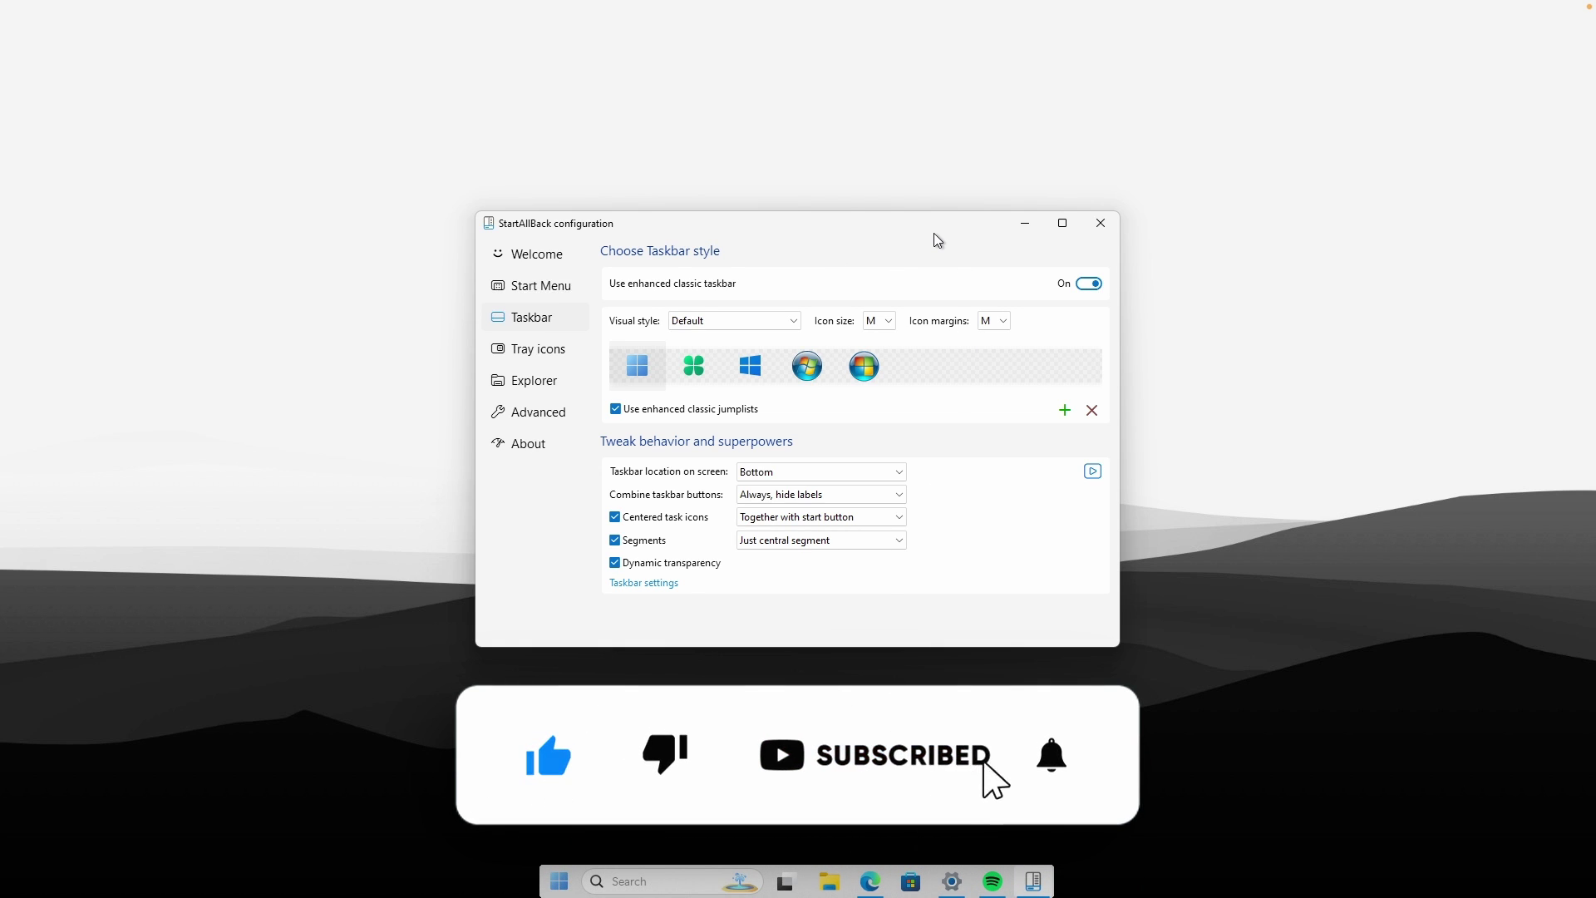
Check the license activation page of the StartAllBack configuration and close the configuration window
left_click(571, 435)
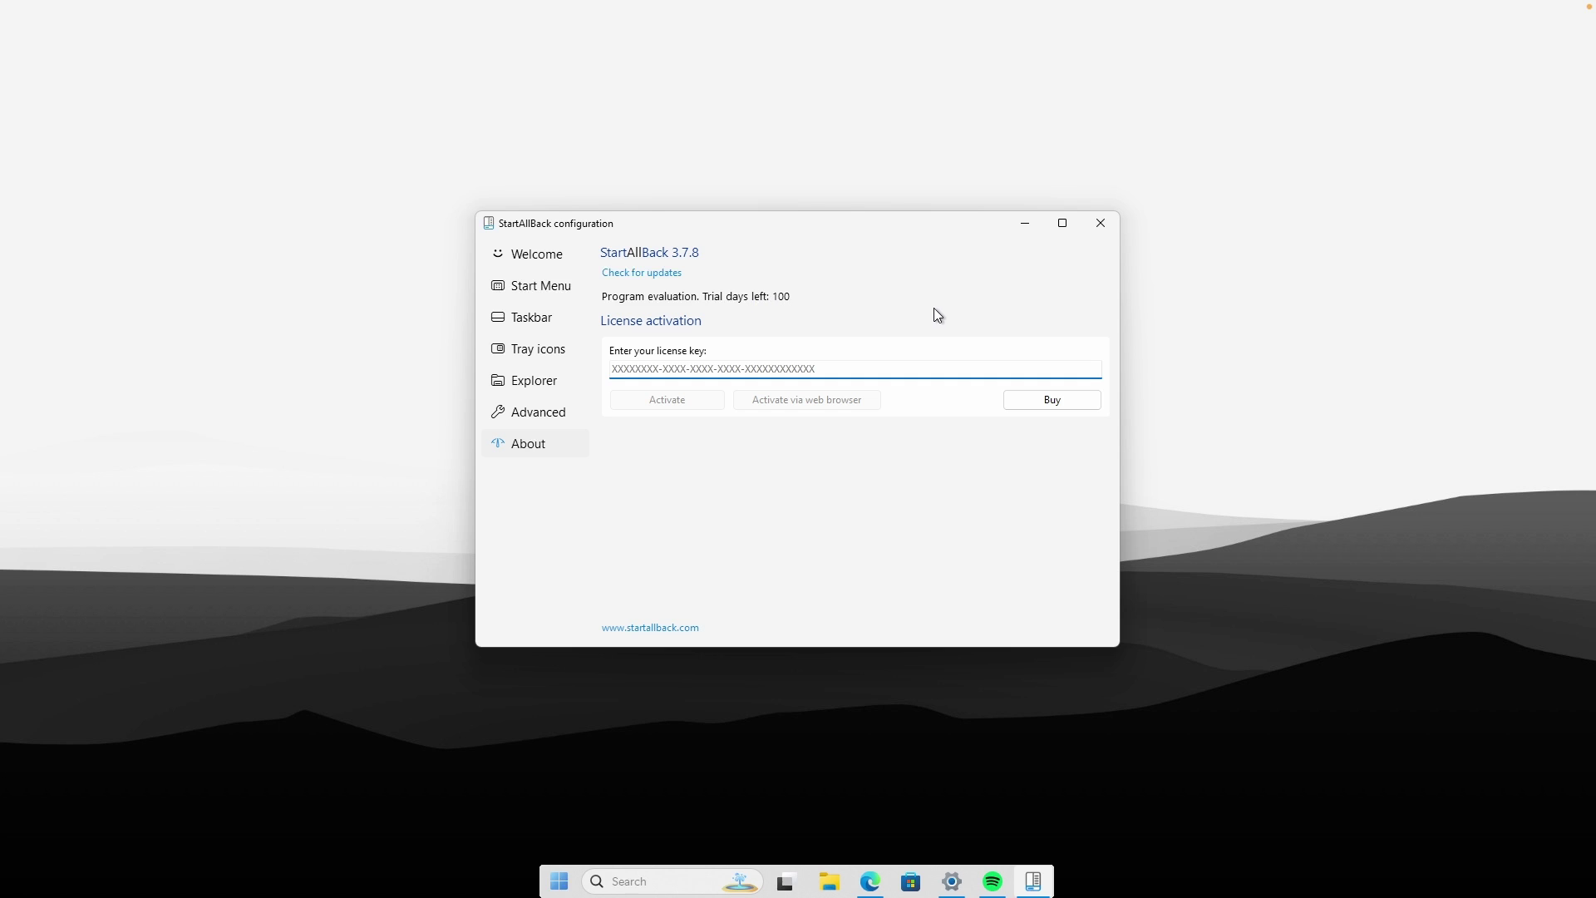
key("alt+F4")
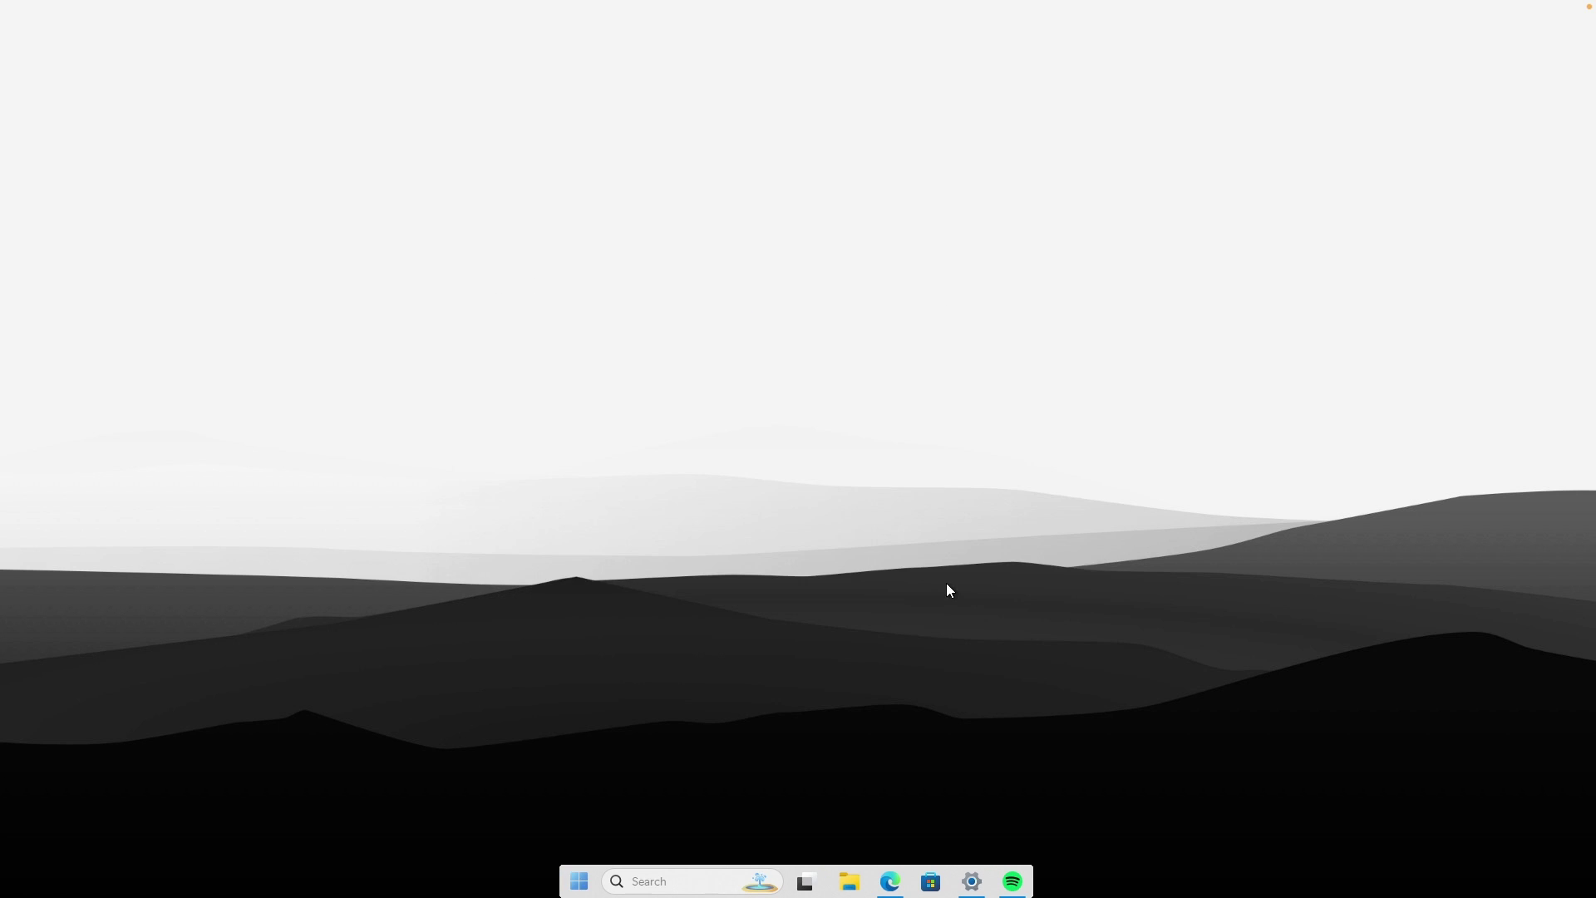
Switch to Edge and download the Rainmeter 4.5.18 installer from the Rainmeter website
left_click(890, 881)
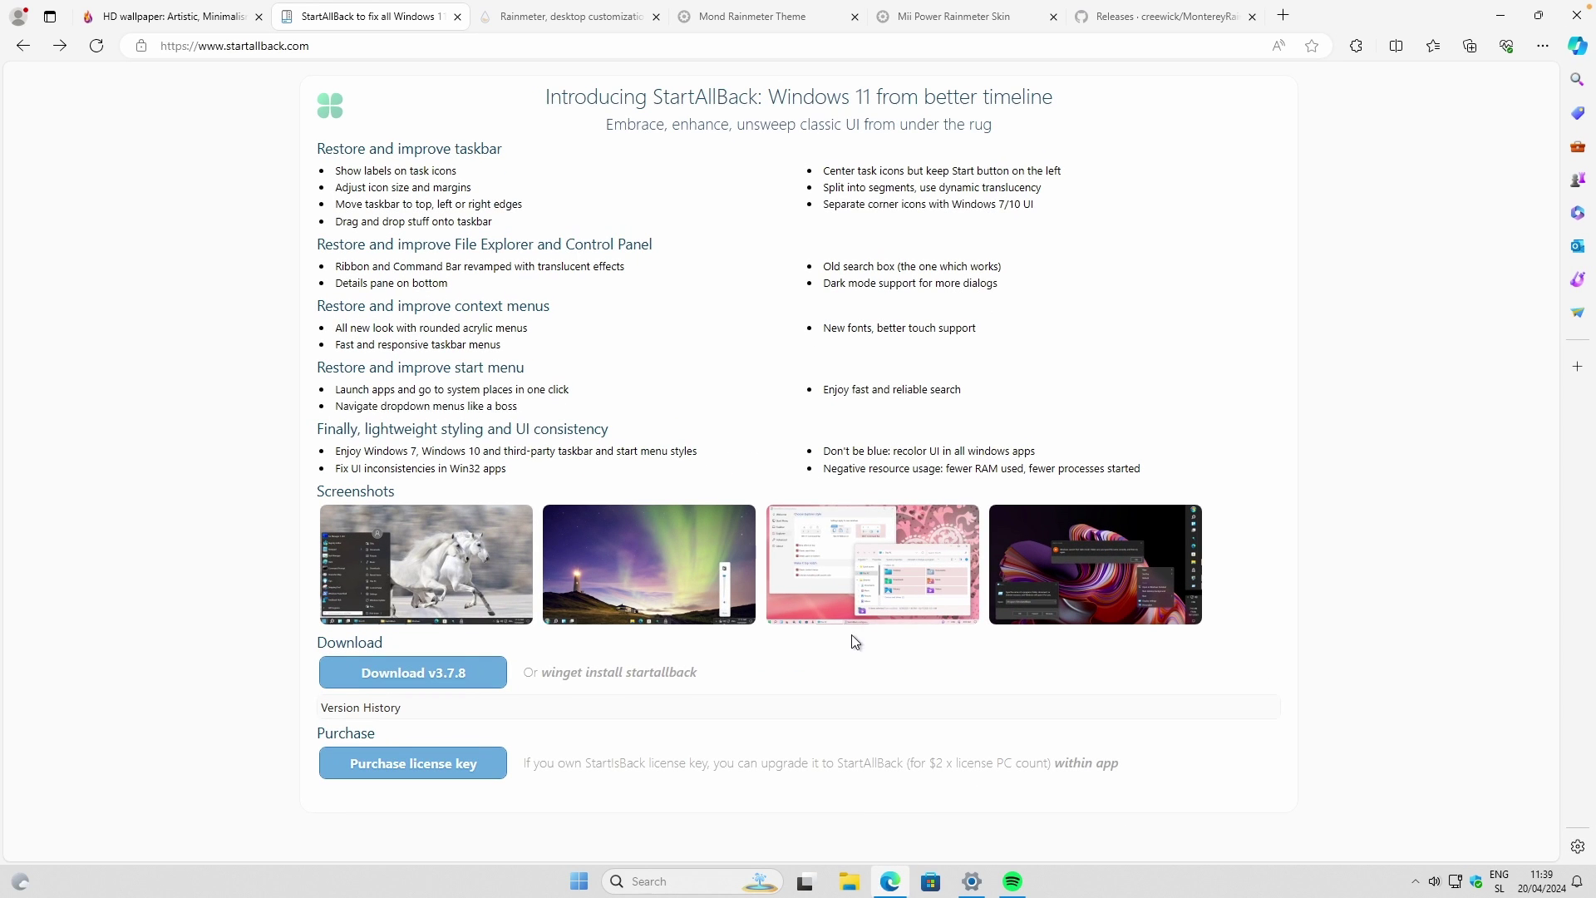
left_click(570, 27)
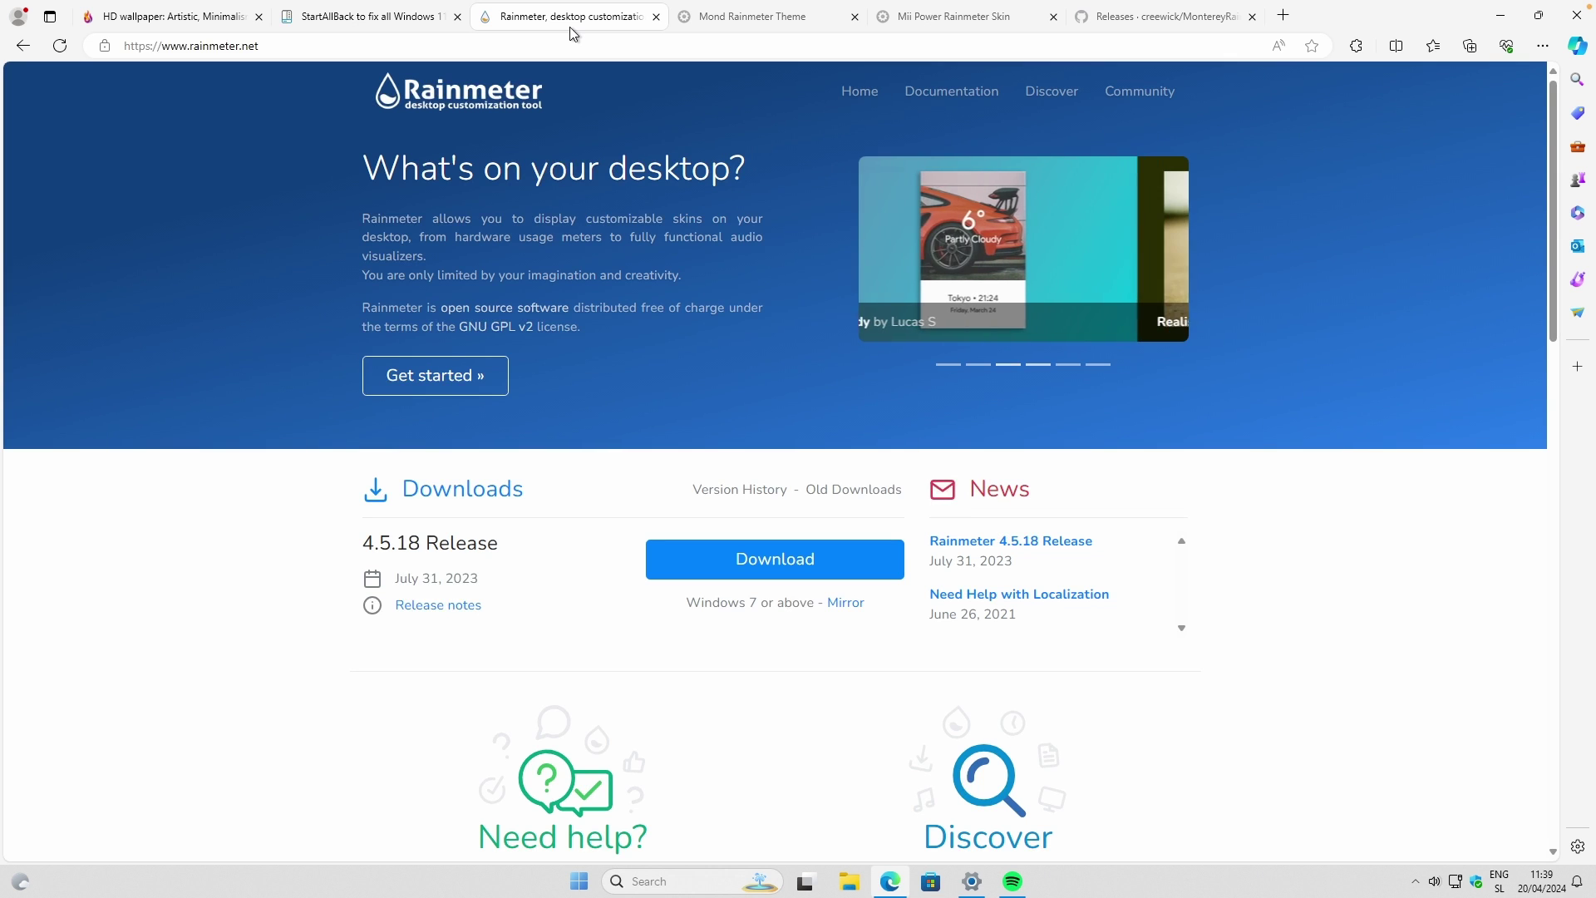
left_click(782, 573)
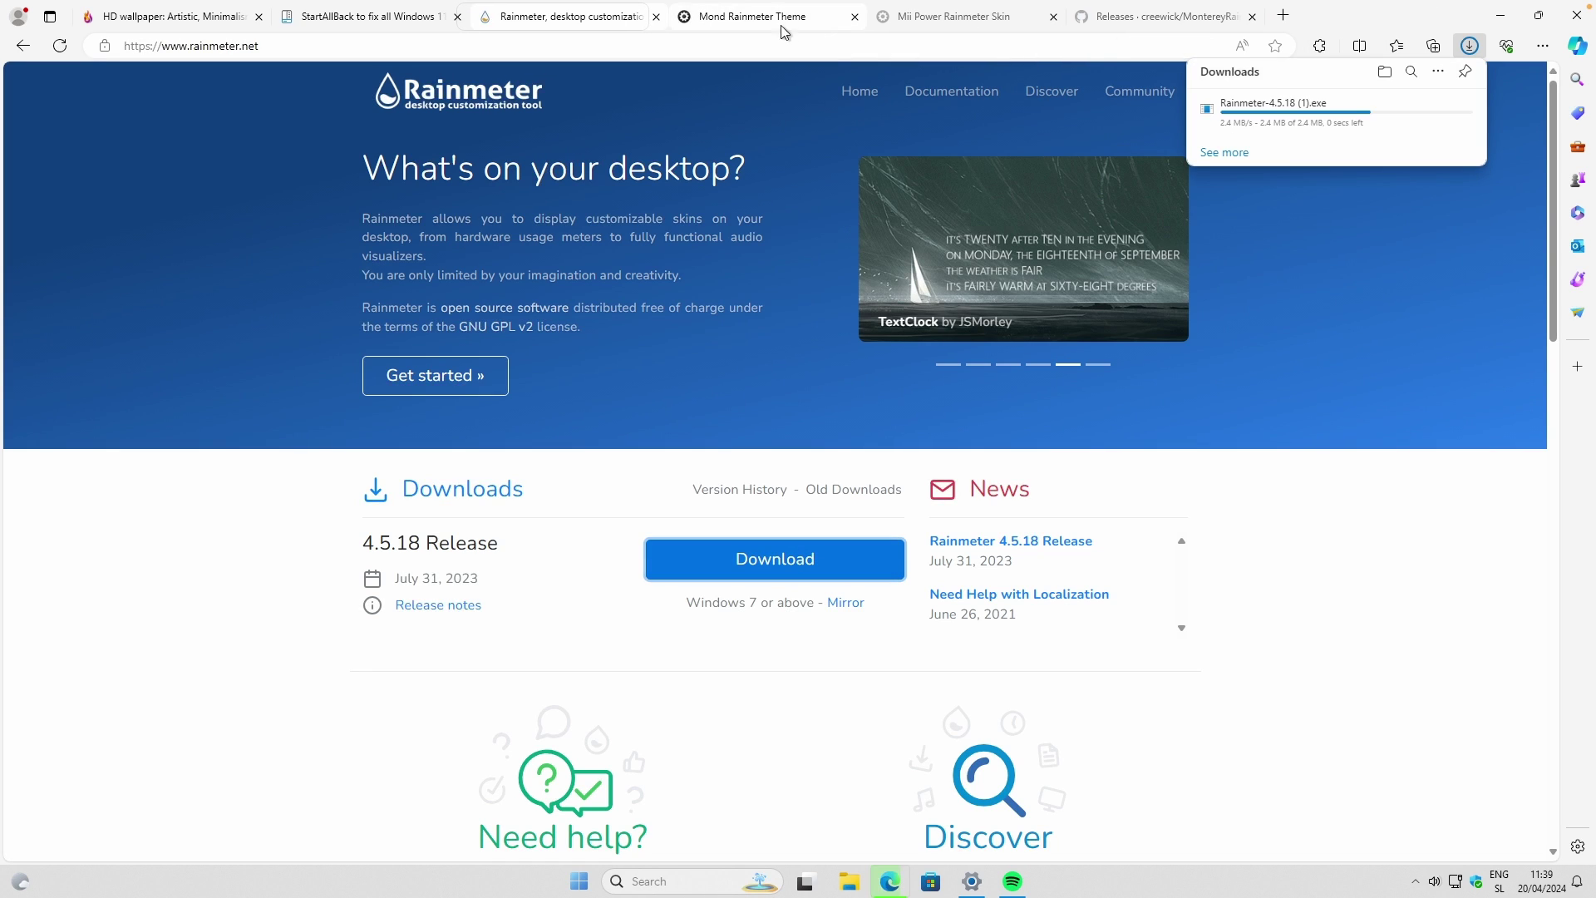
mouse_move(1314, 126)
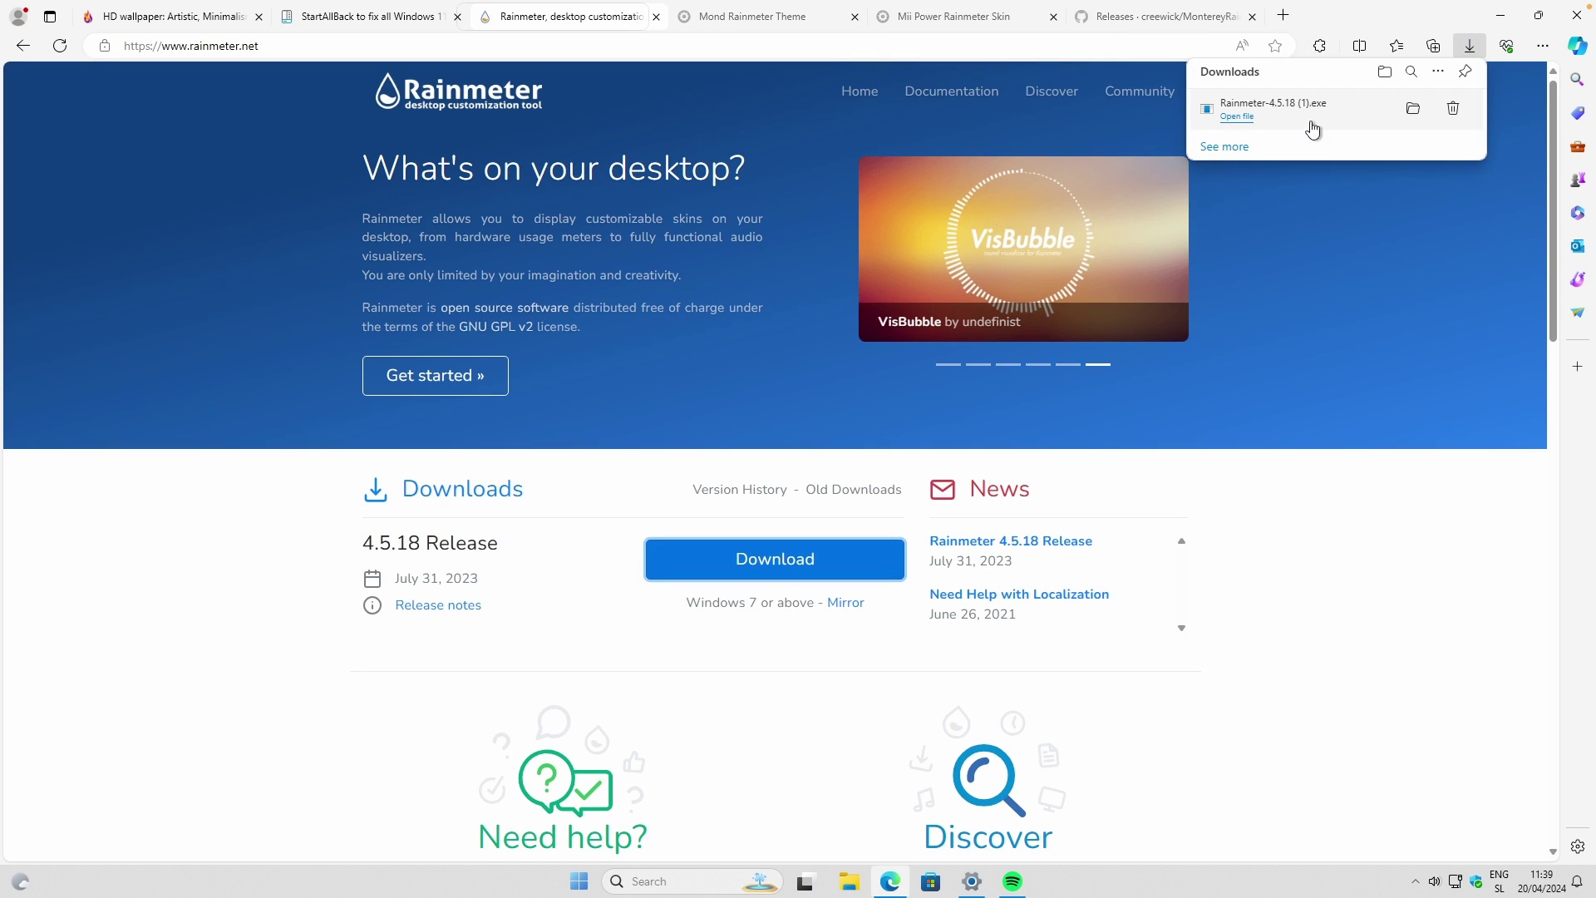
Run the downloaded Rainmeter installer in English with the standard installation, launch Rainmeter on completion and dismiss its welcome notification
left_click(1313, 121)
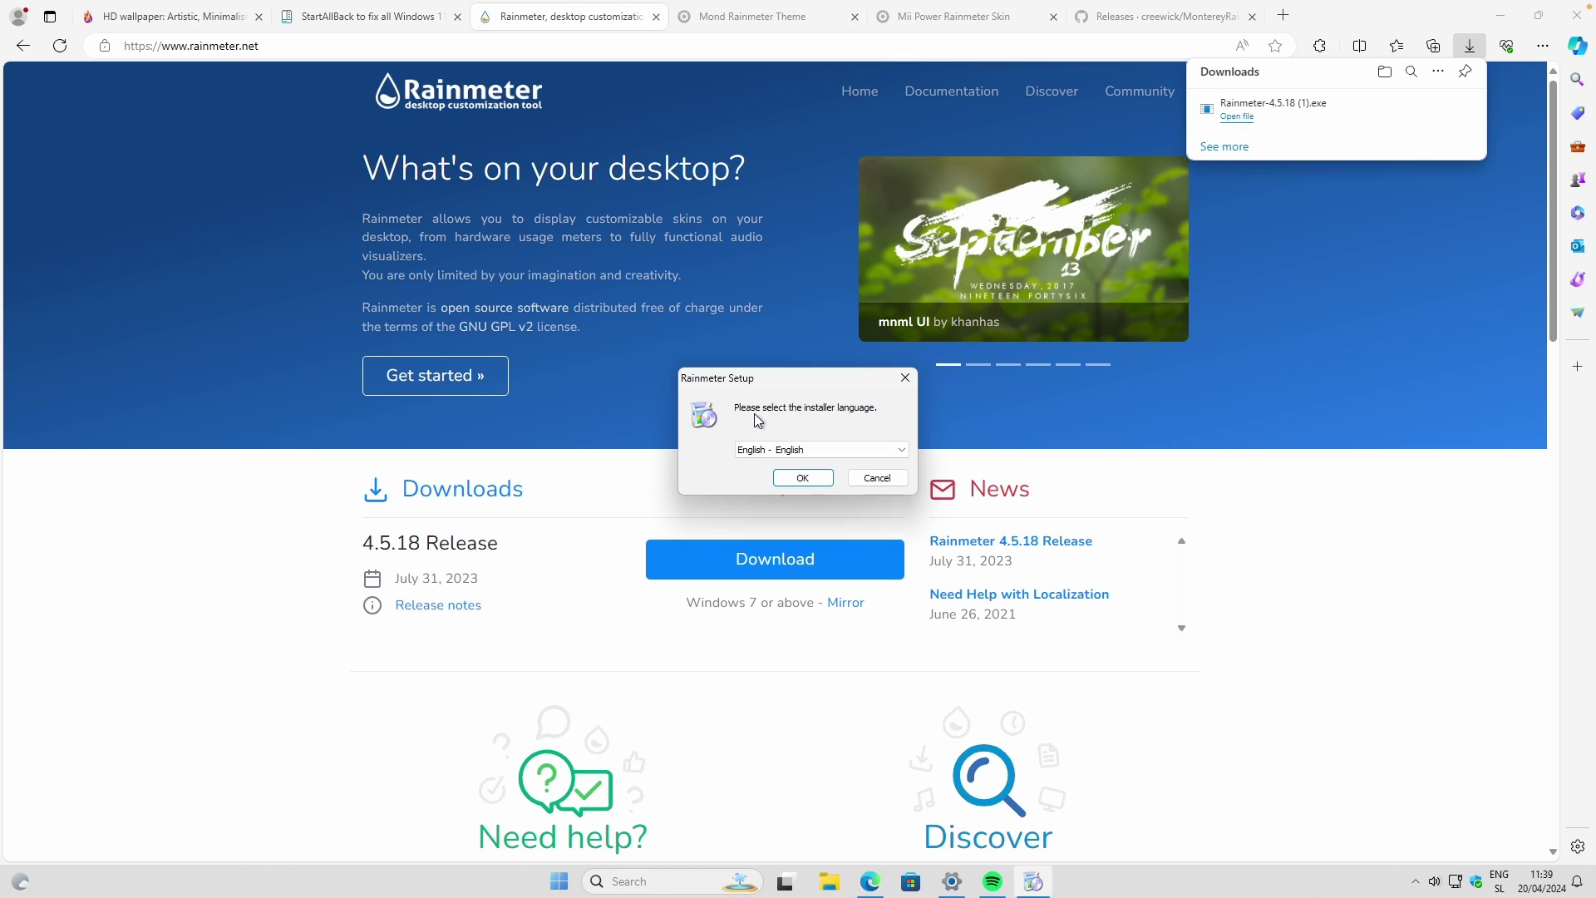
left_click(809, 483)
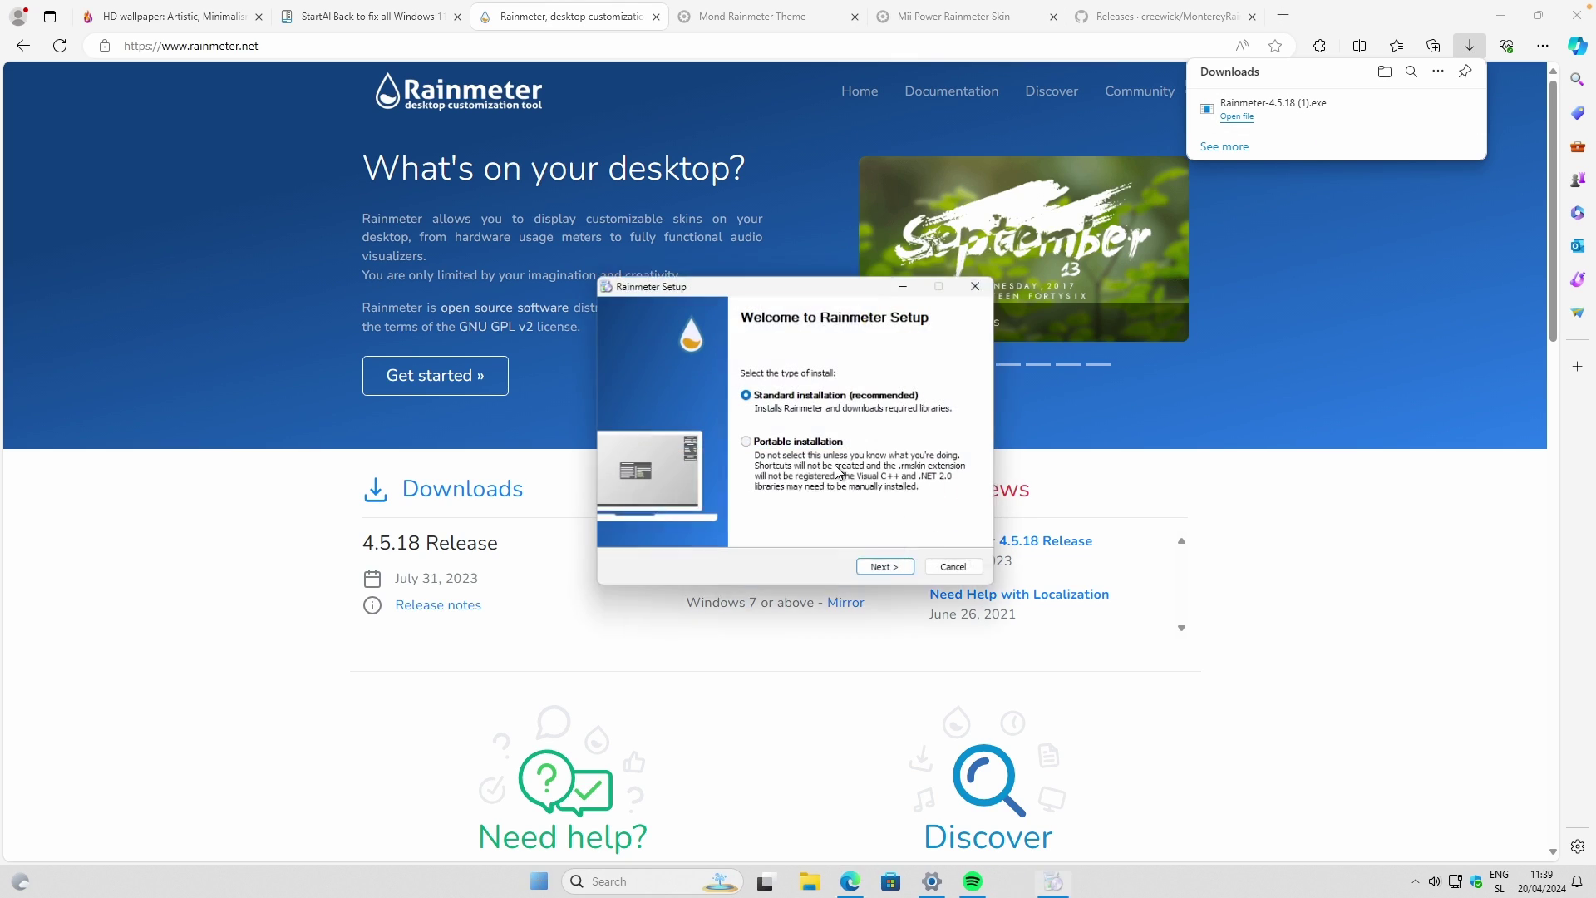
left_click(889, 575)
left_click(891, 576)
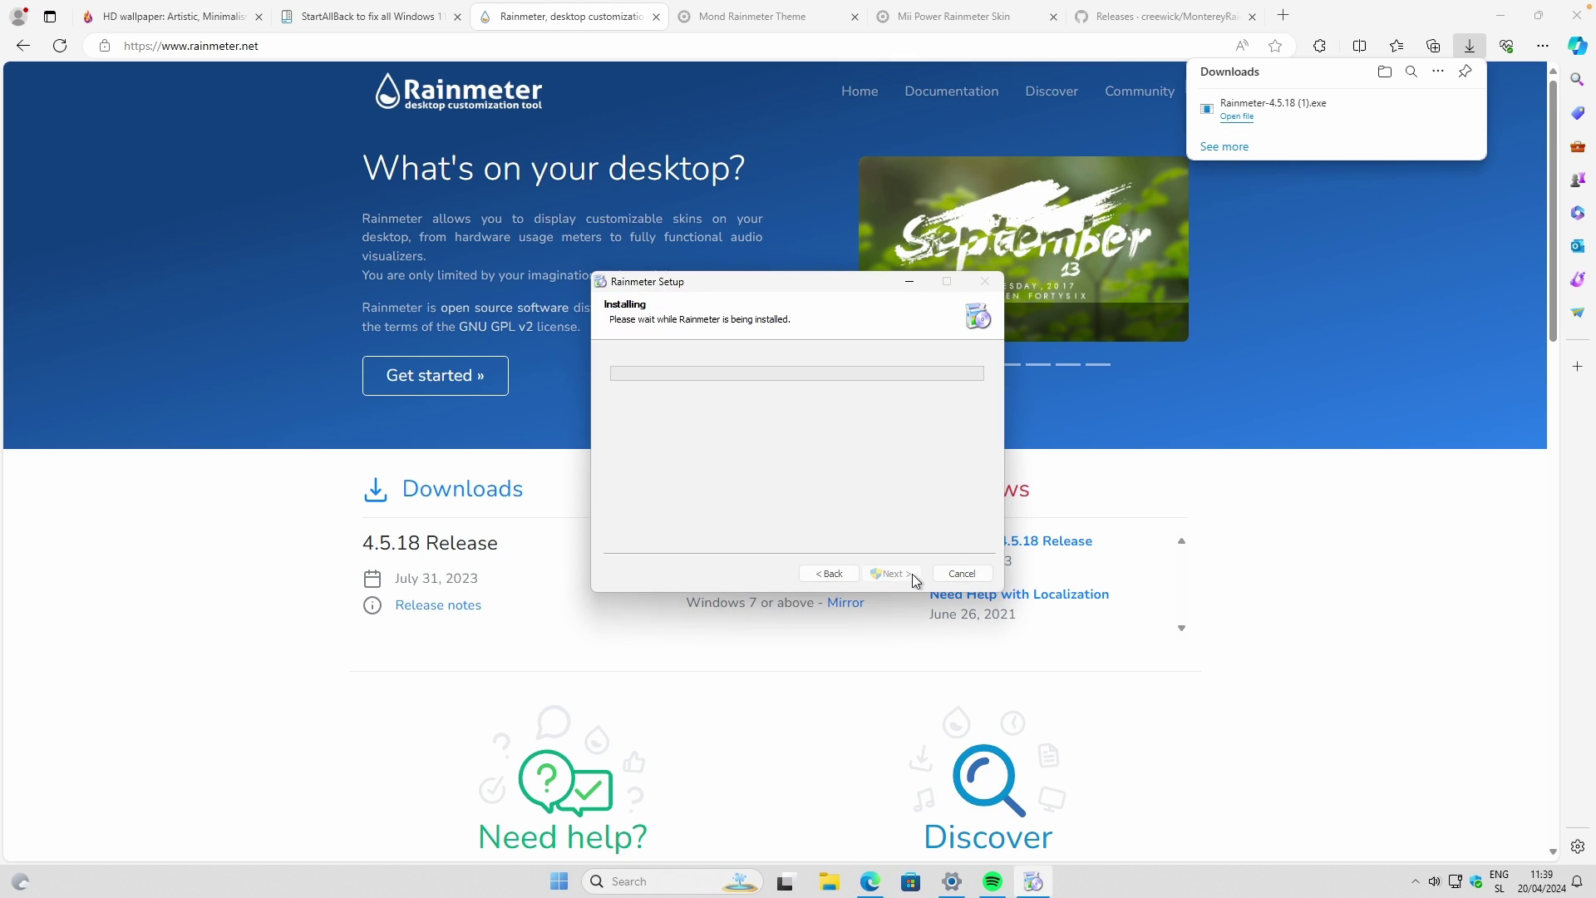
left_click(767, 580)
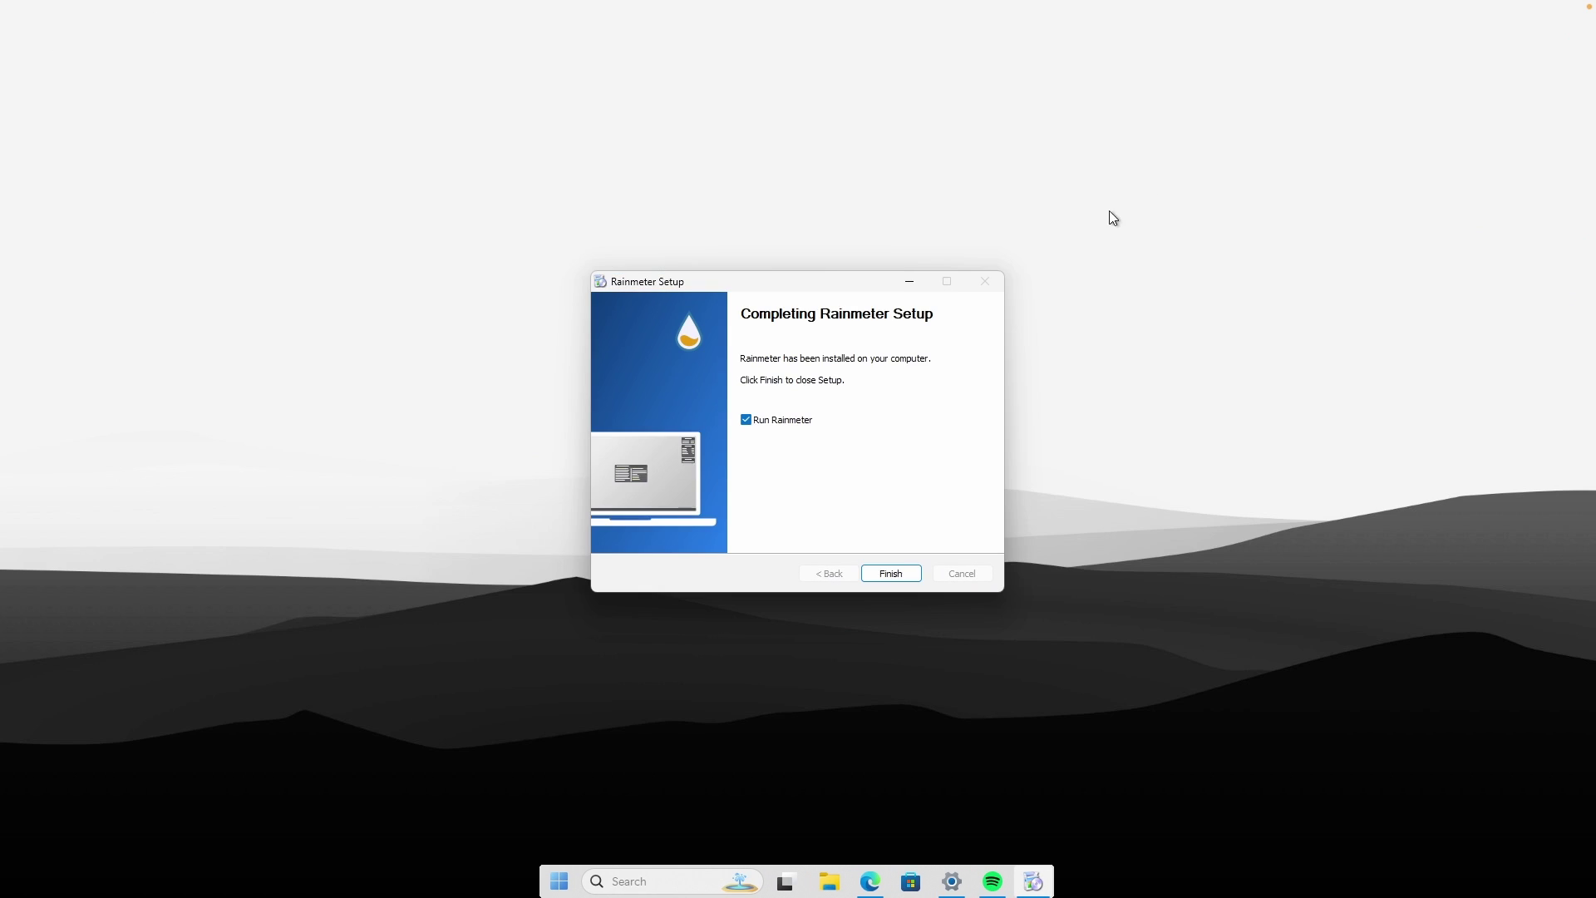
left_click(894, 573)
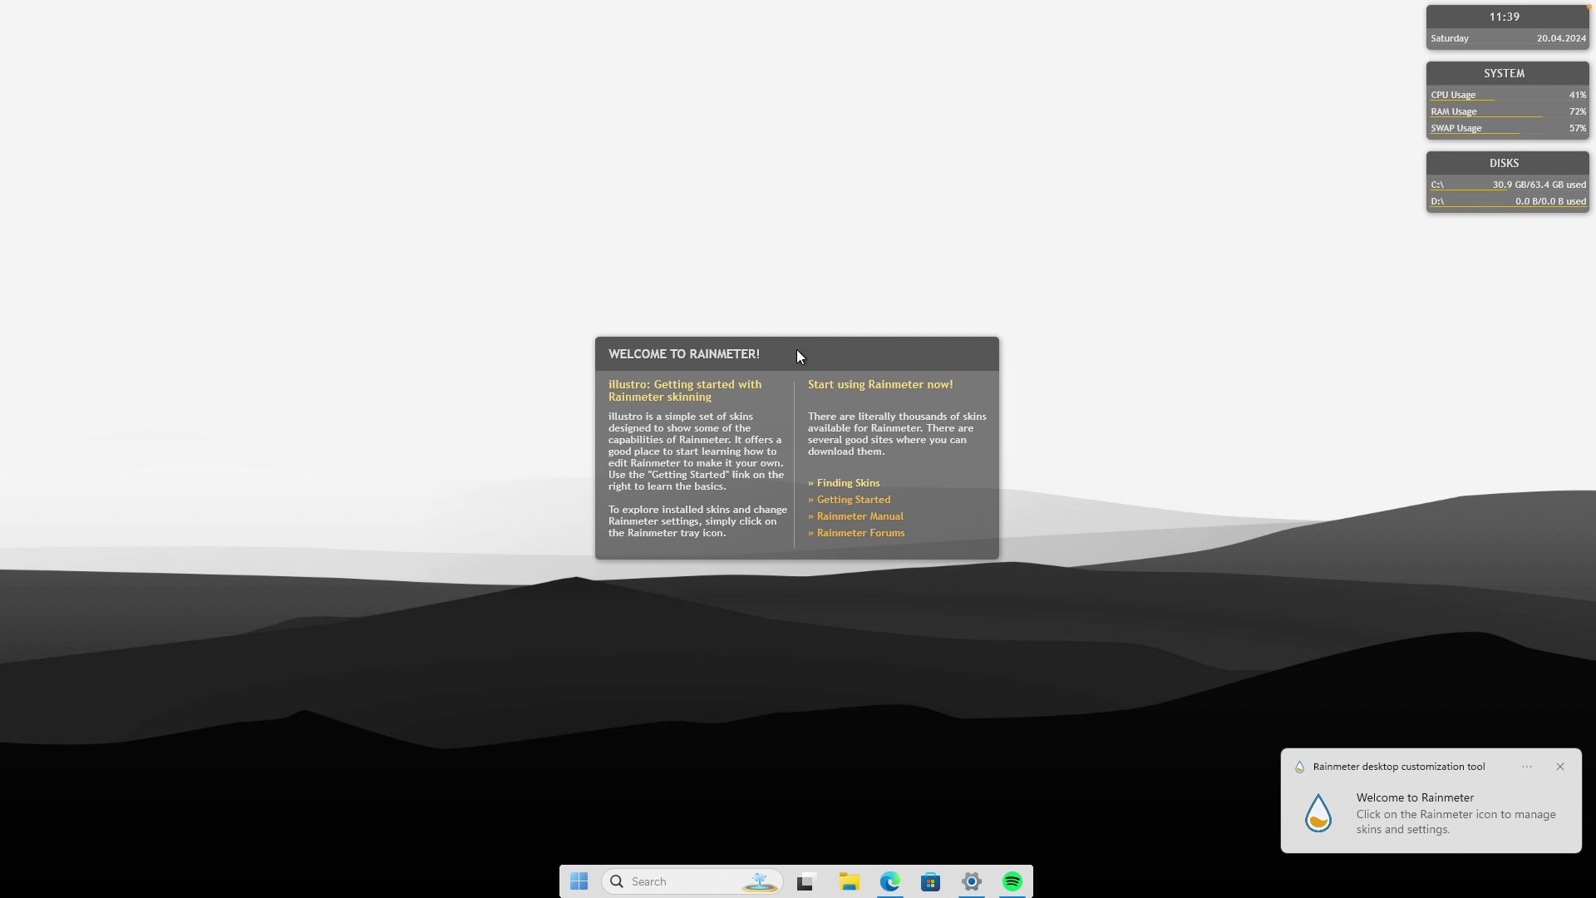
left_click(1561, 766)
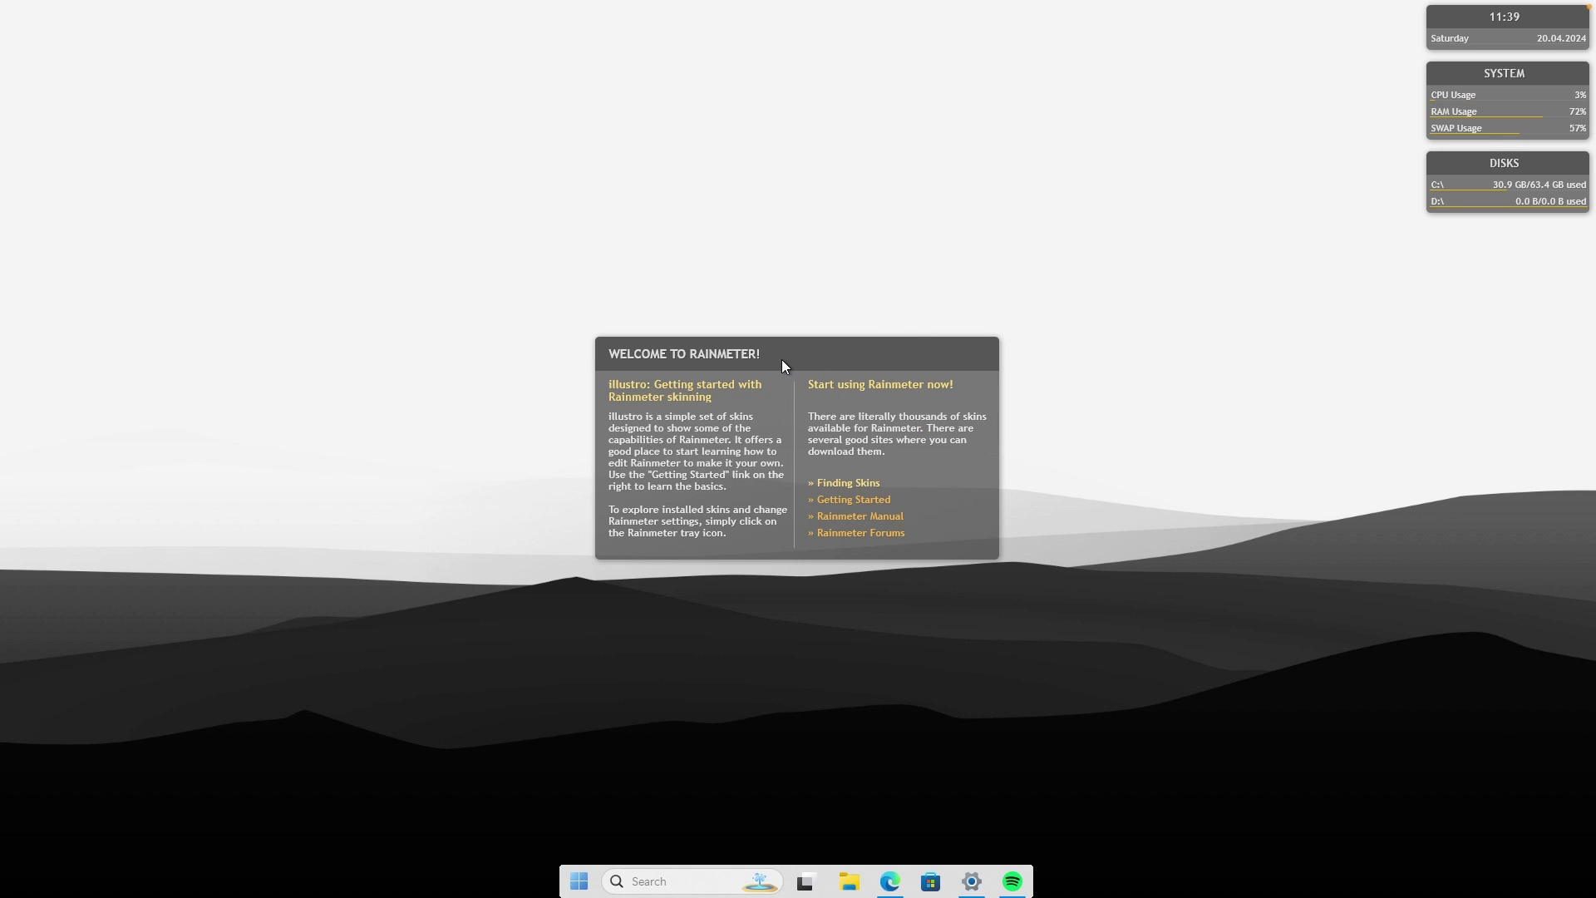
Unload the default illustro skins from the desktop: Welcome, Disks, System and the clock
right_click(805, 357)
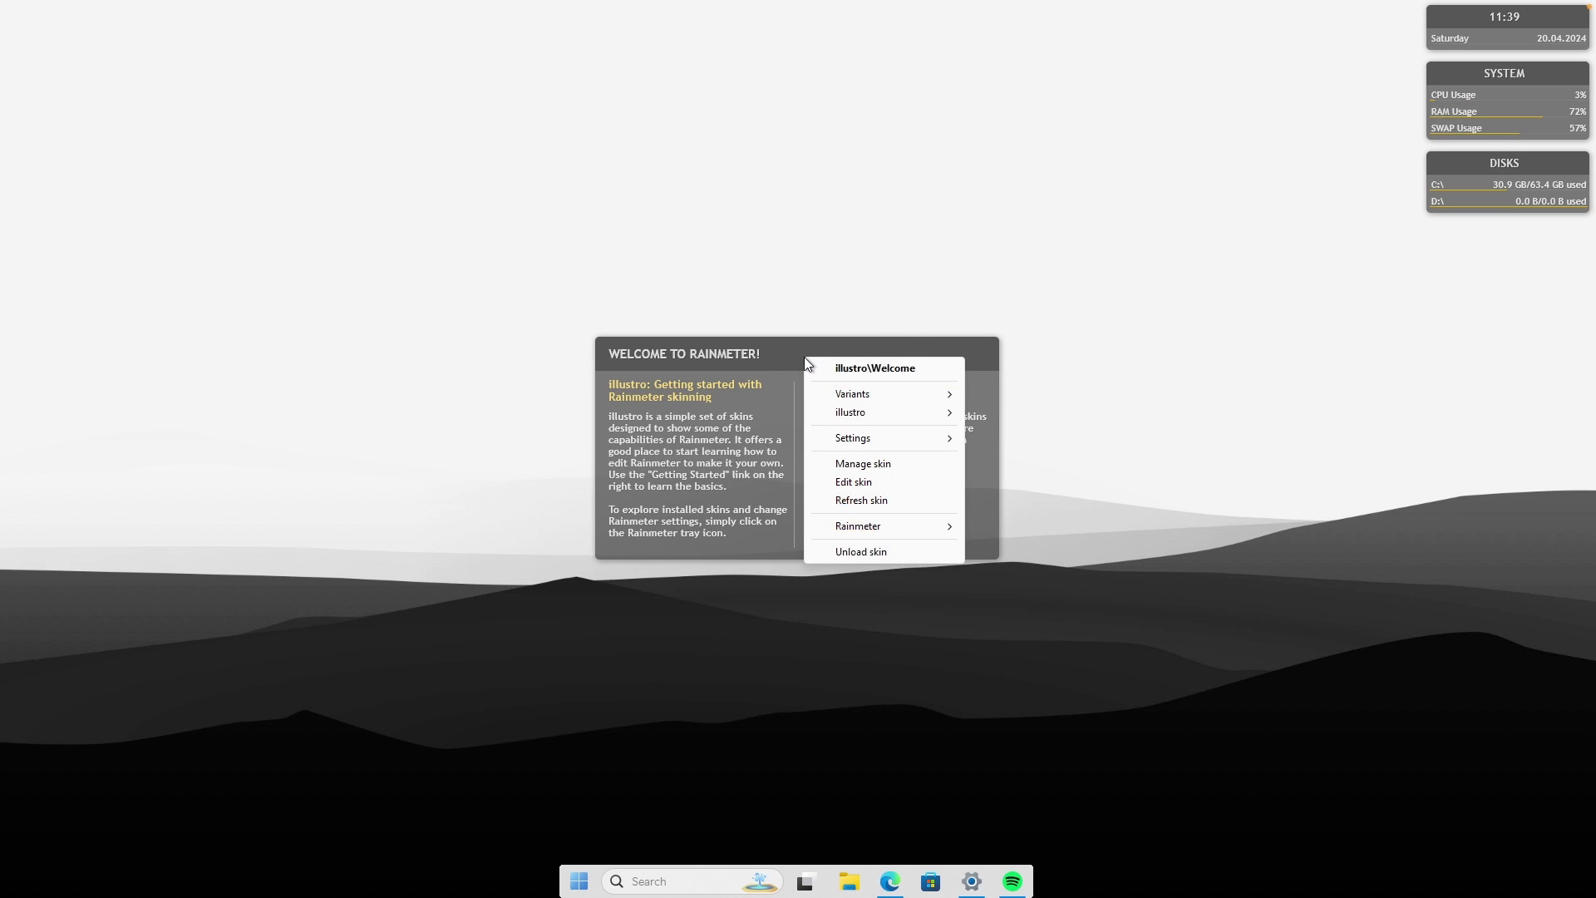
left_click(877, 553)
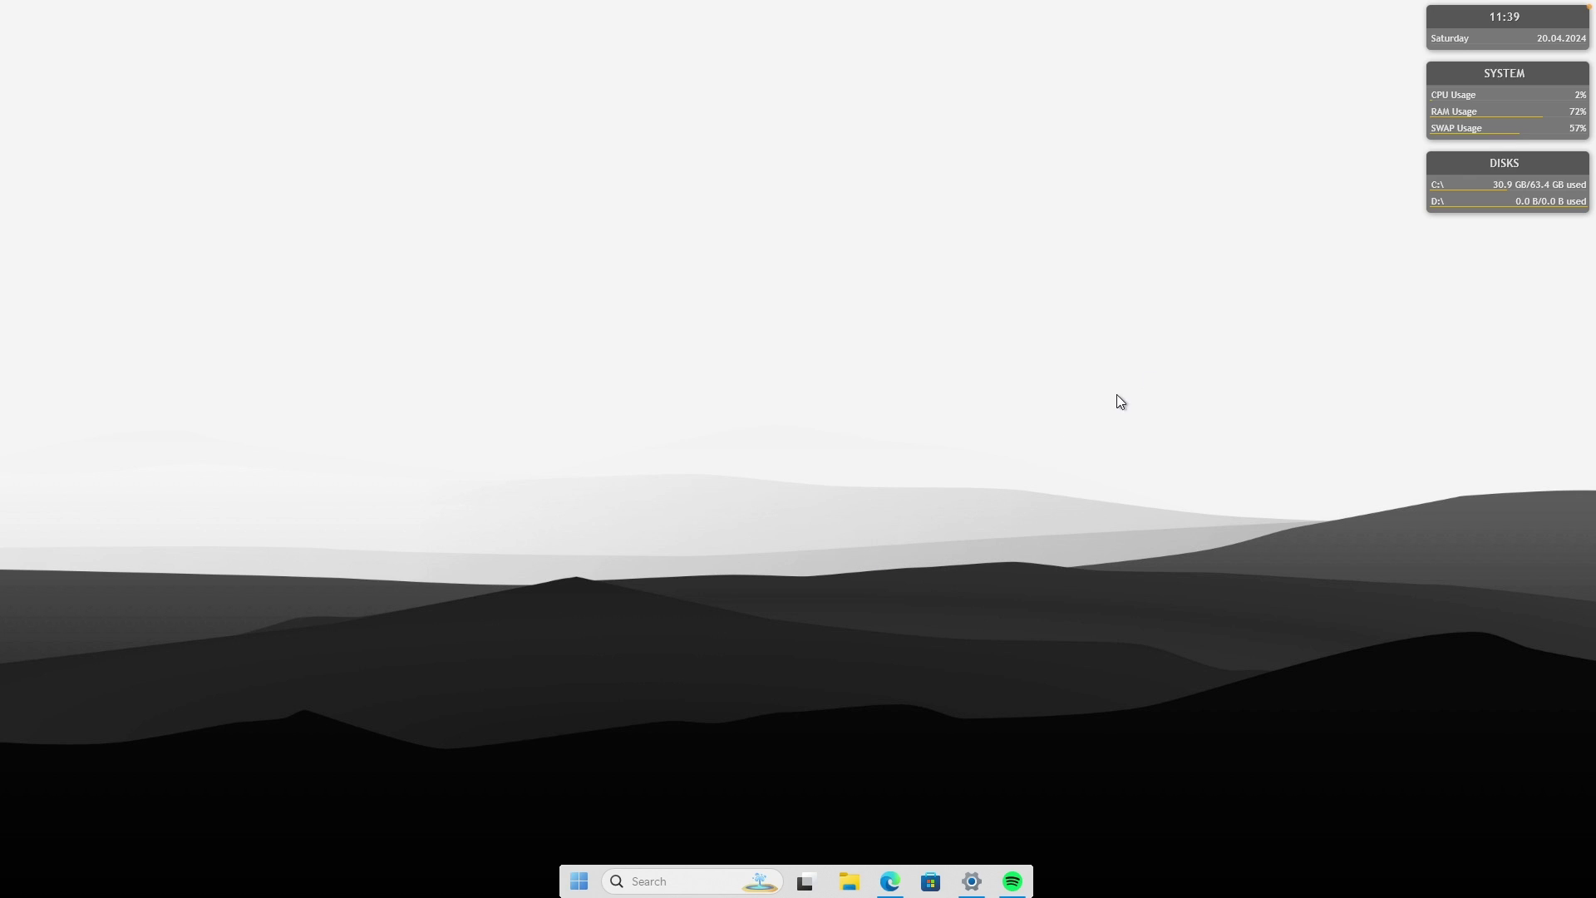
right_click(1491, 160)
left_click(1512, 355)
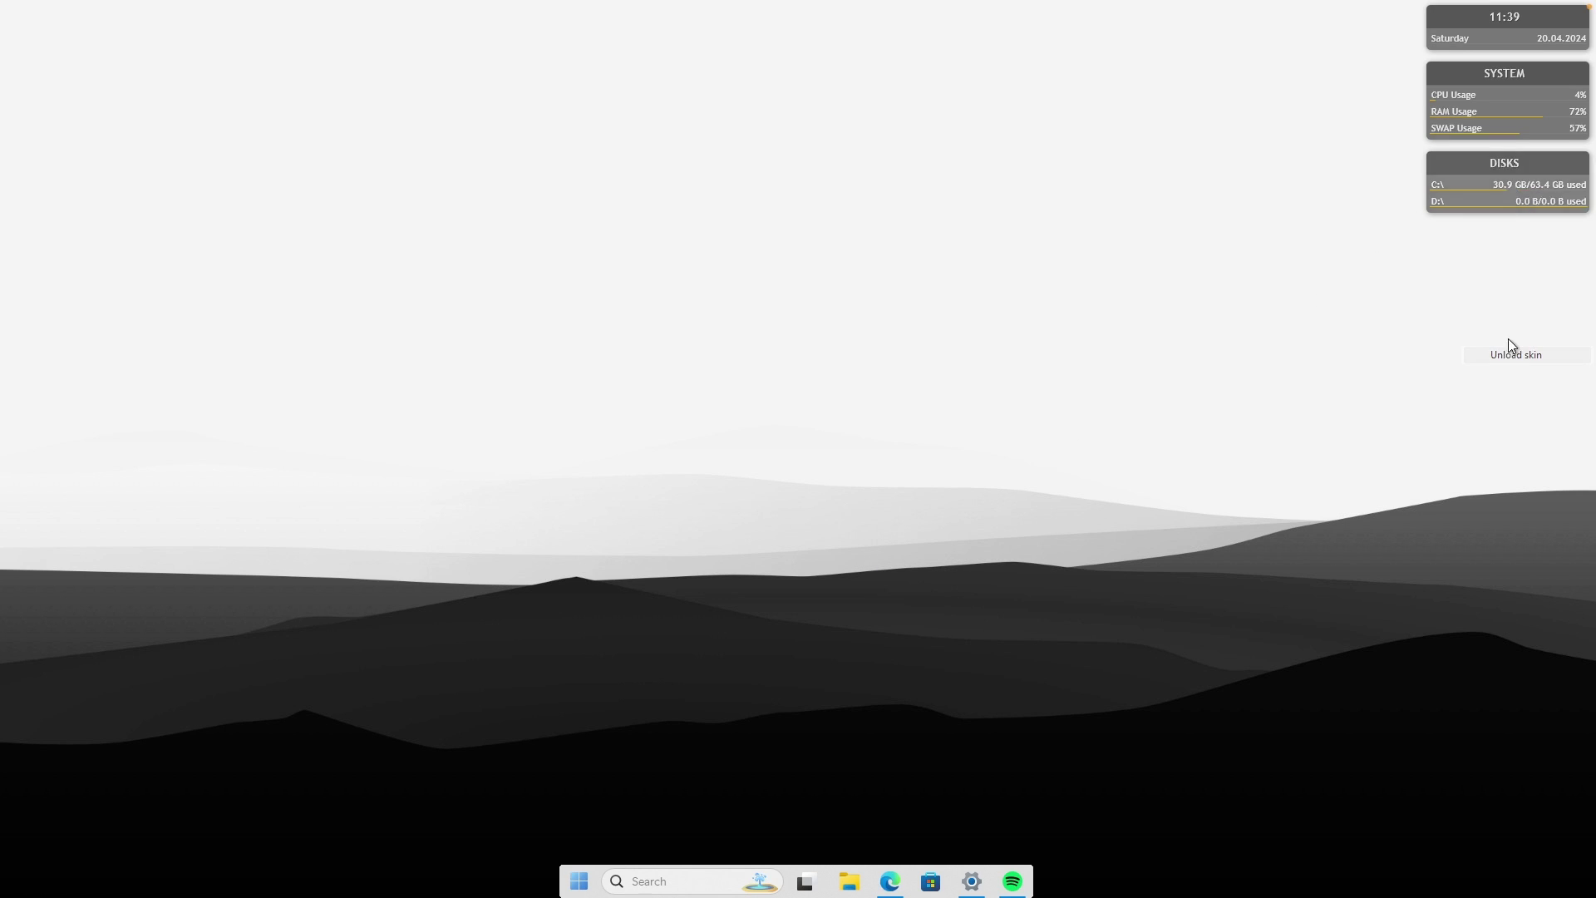
right_click(1495, 83)
left_click(1493, 278)
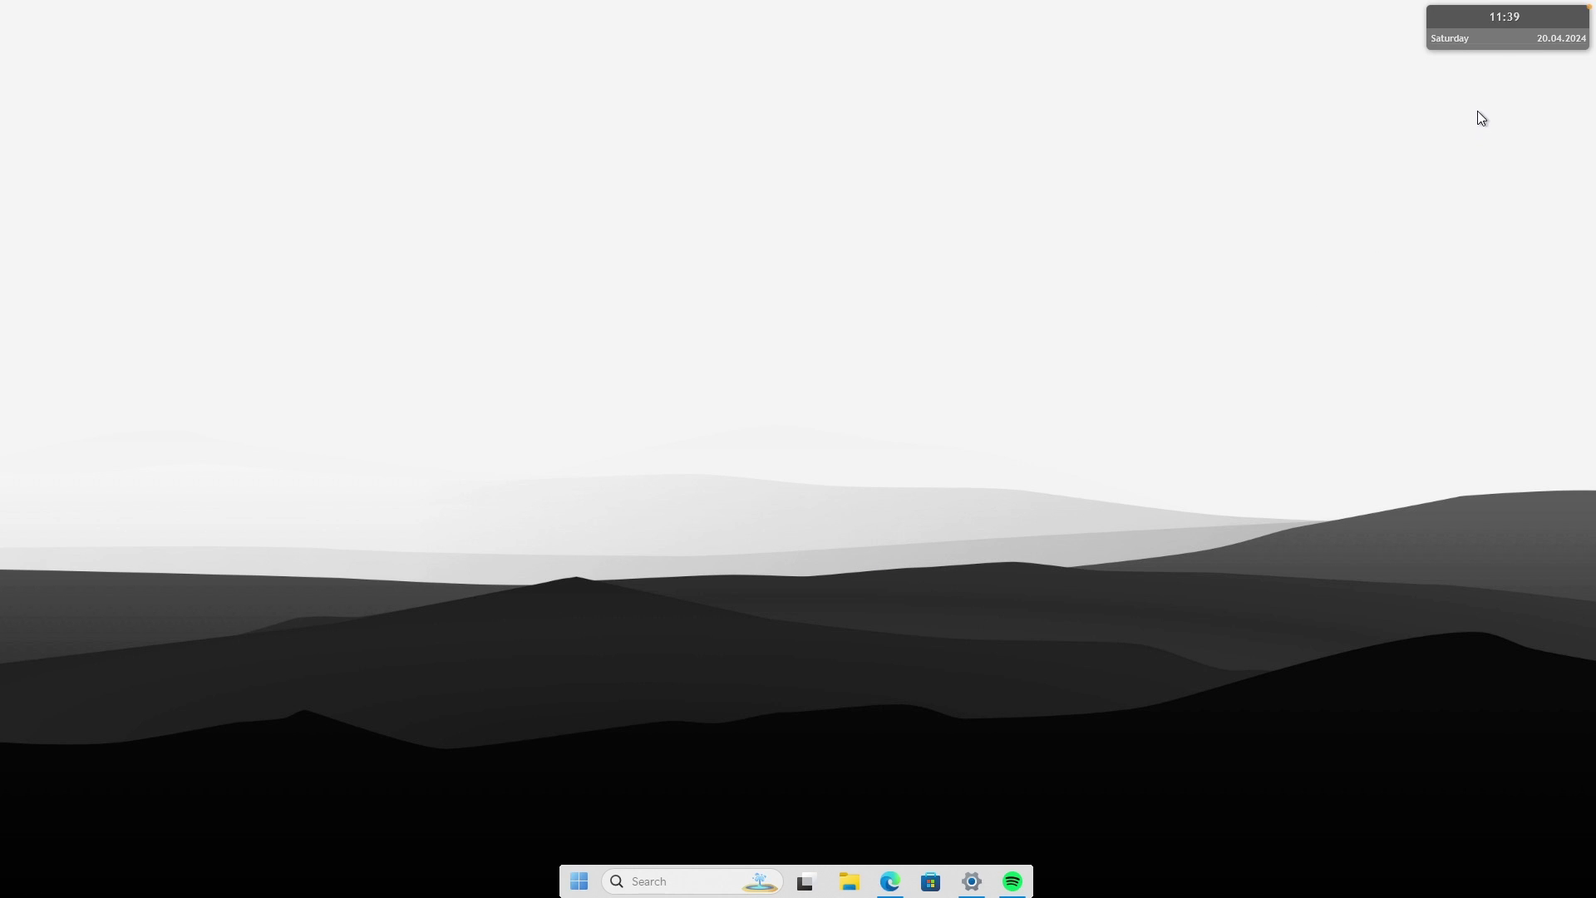
right_click(1500, 17)
left_click(1504, 212)
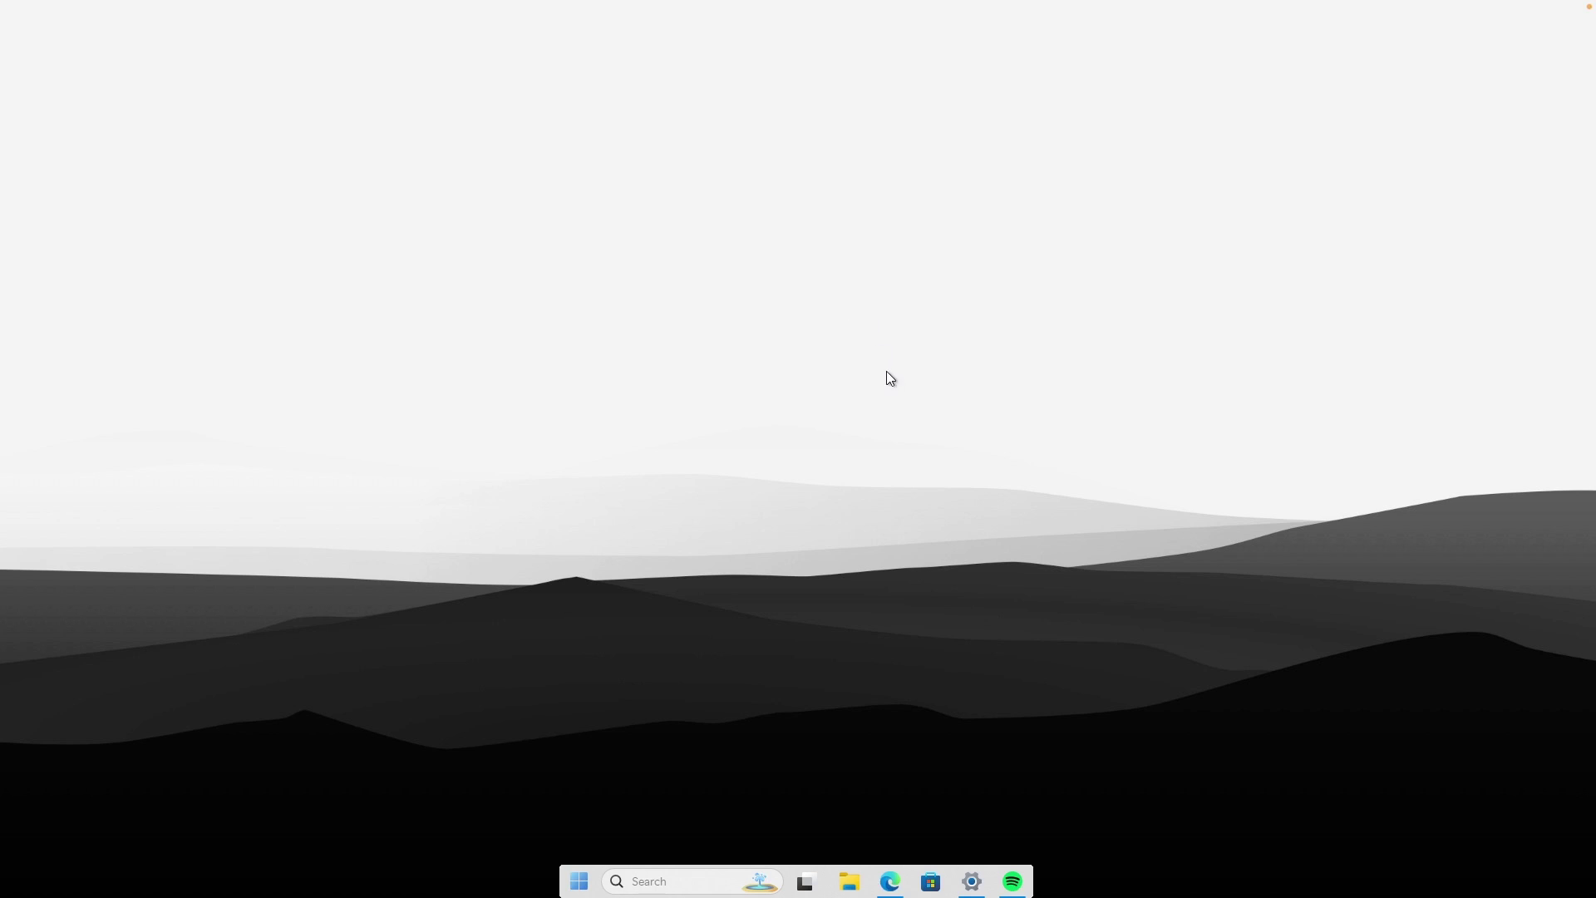
Switch to Edge and review the Mond Rainmeter Theme page on visualskins.com down to its download section
left_click(890, 878)
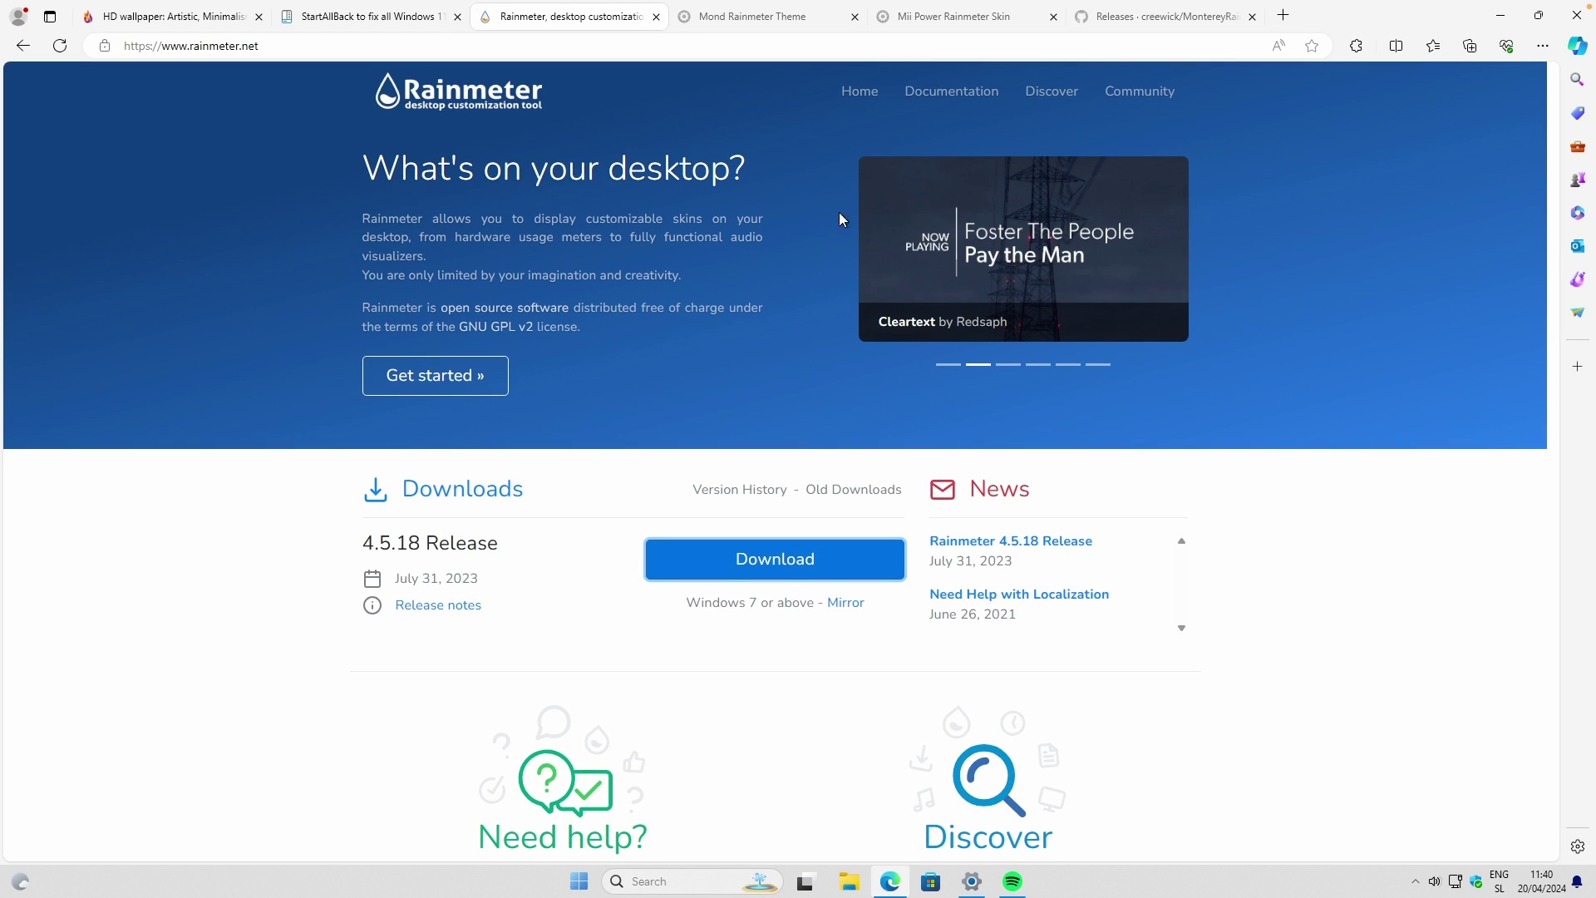
left_click(766, 23)
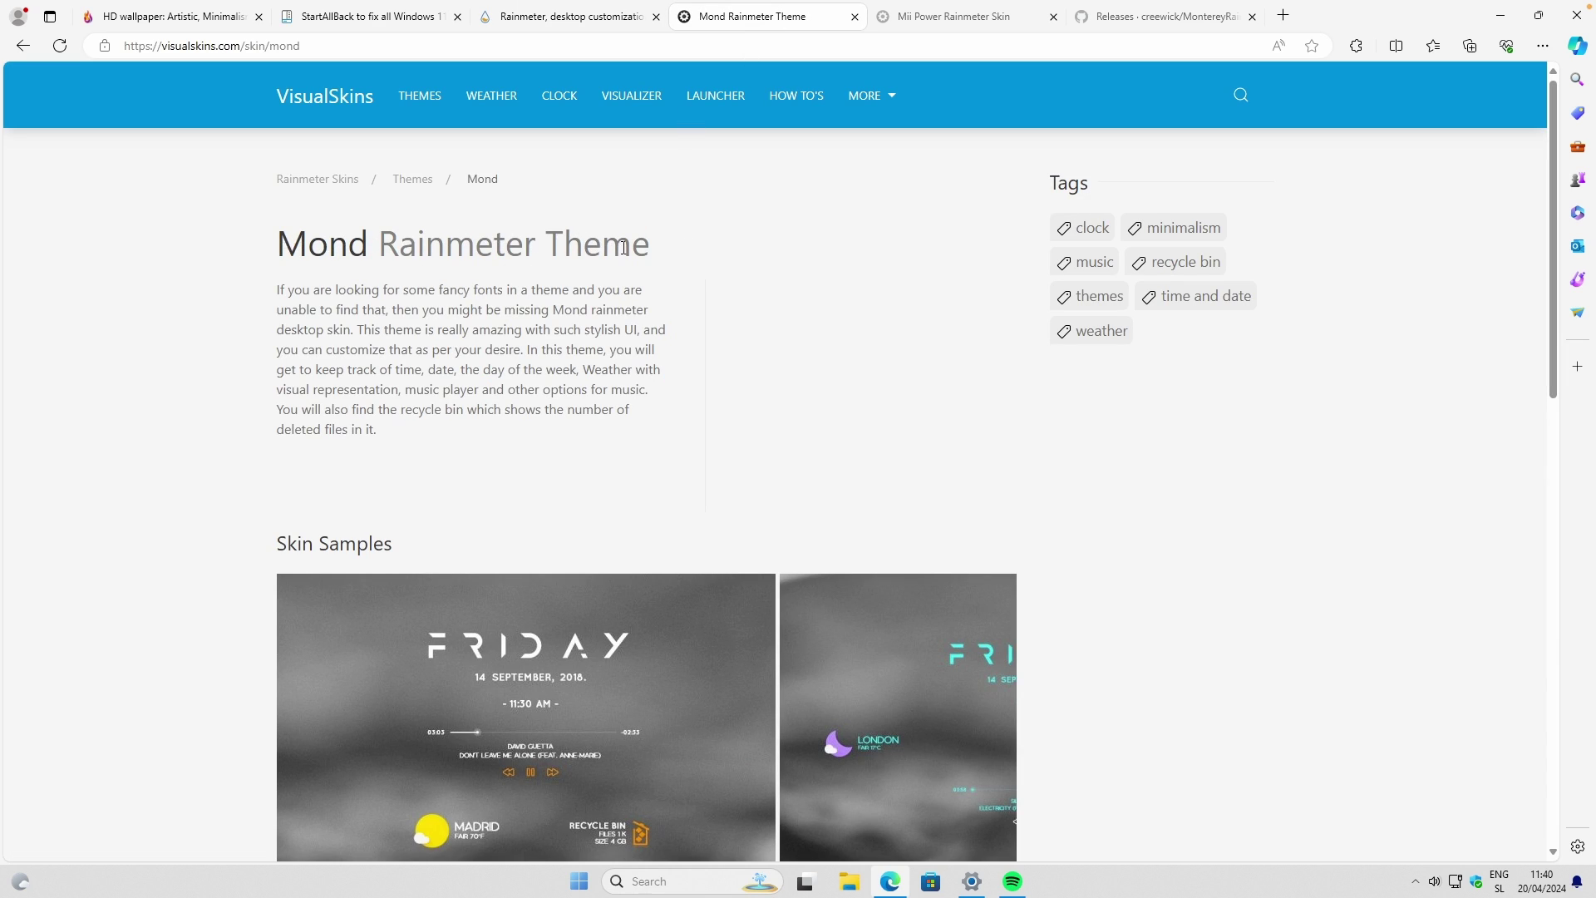
left_click(368, 48)
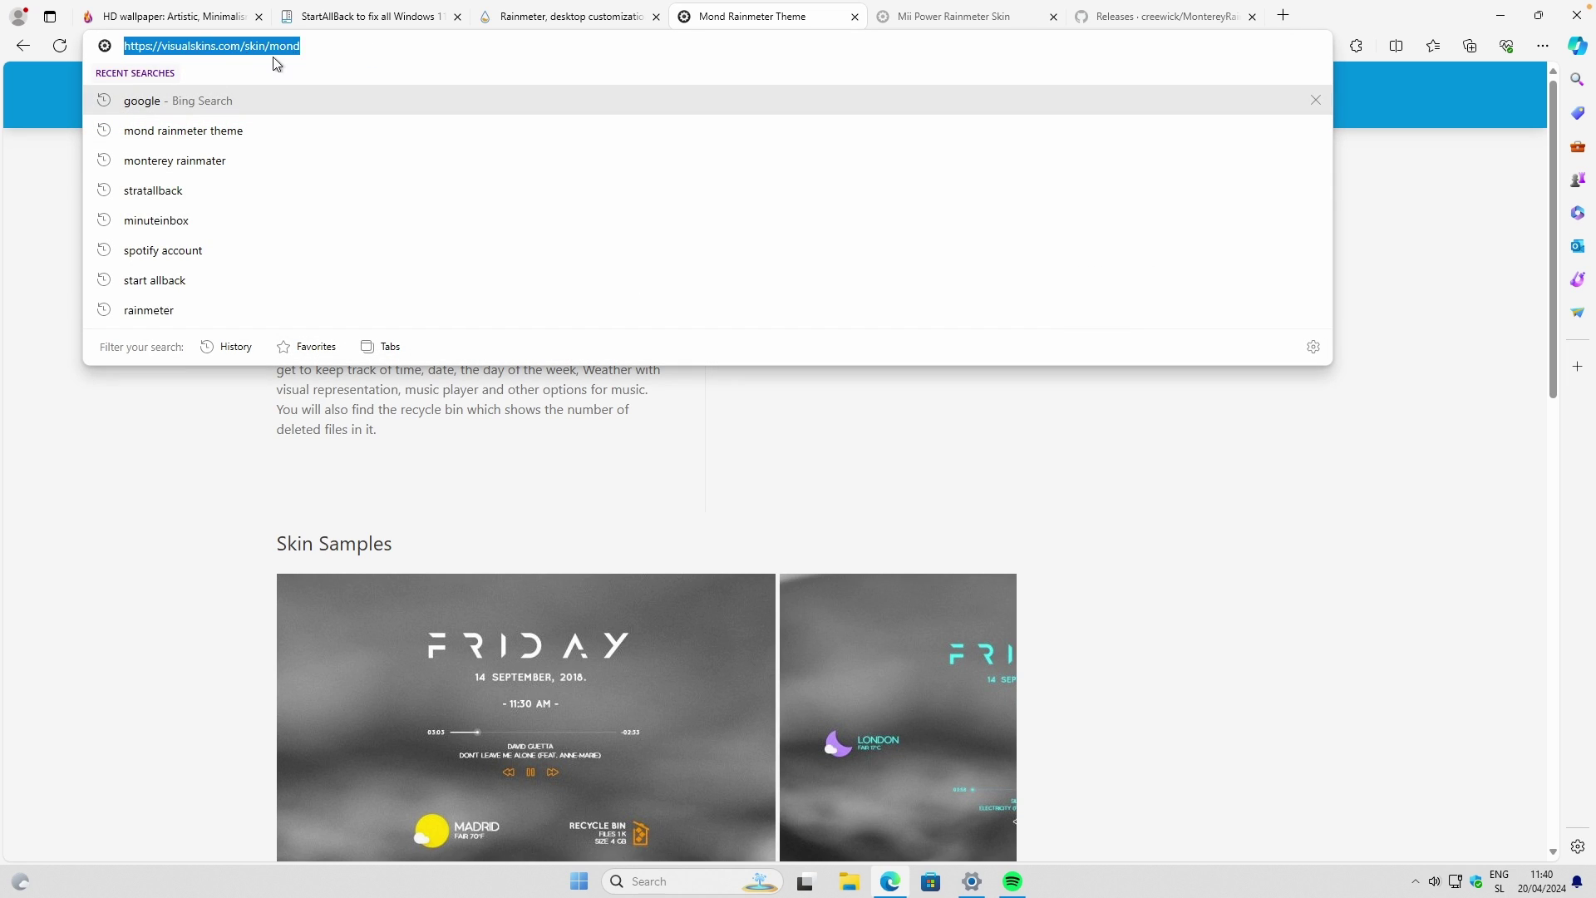
left_click(246, 447)
scroll(571, 320, "down", 10)
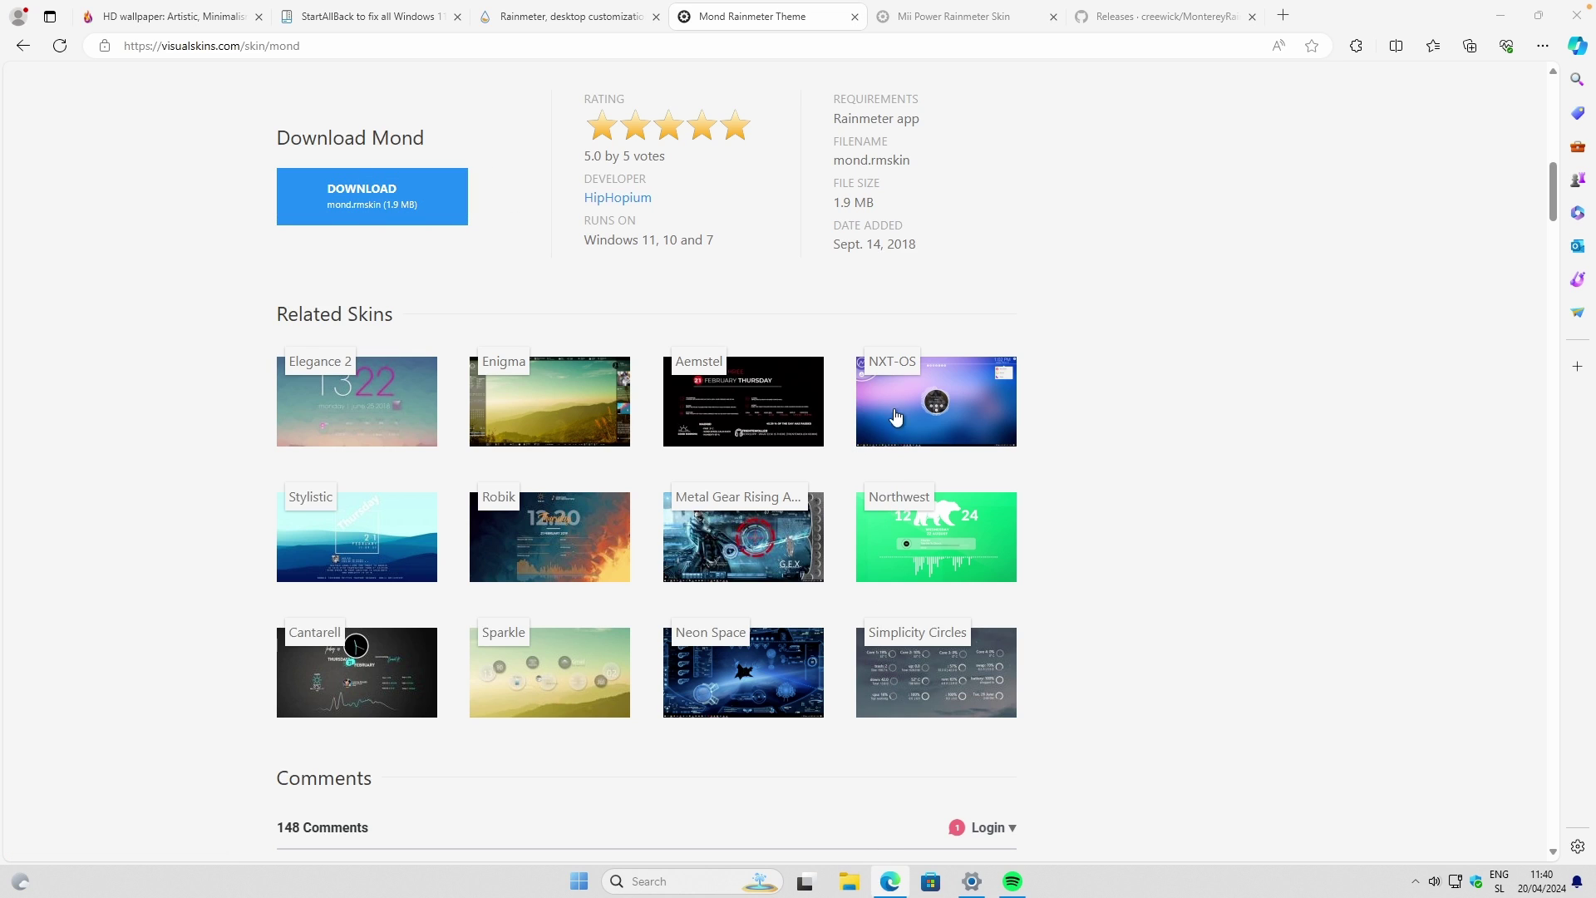
Install the Mond skin from the mond file in the Downloads folder with its included layout applied, minimizing Edge
key("super+e")
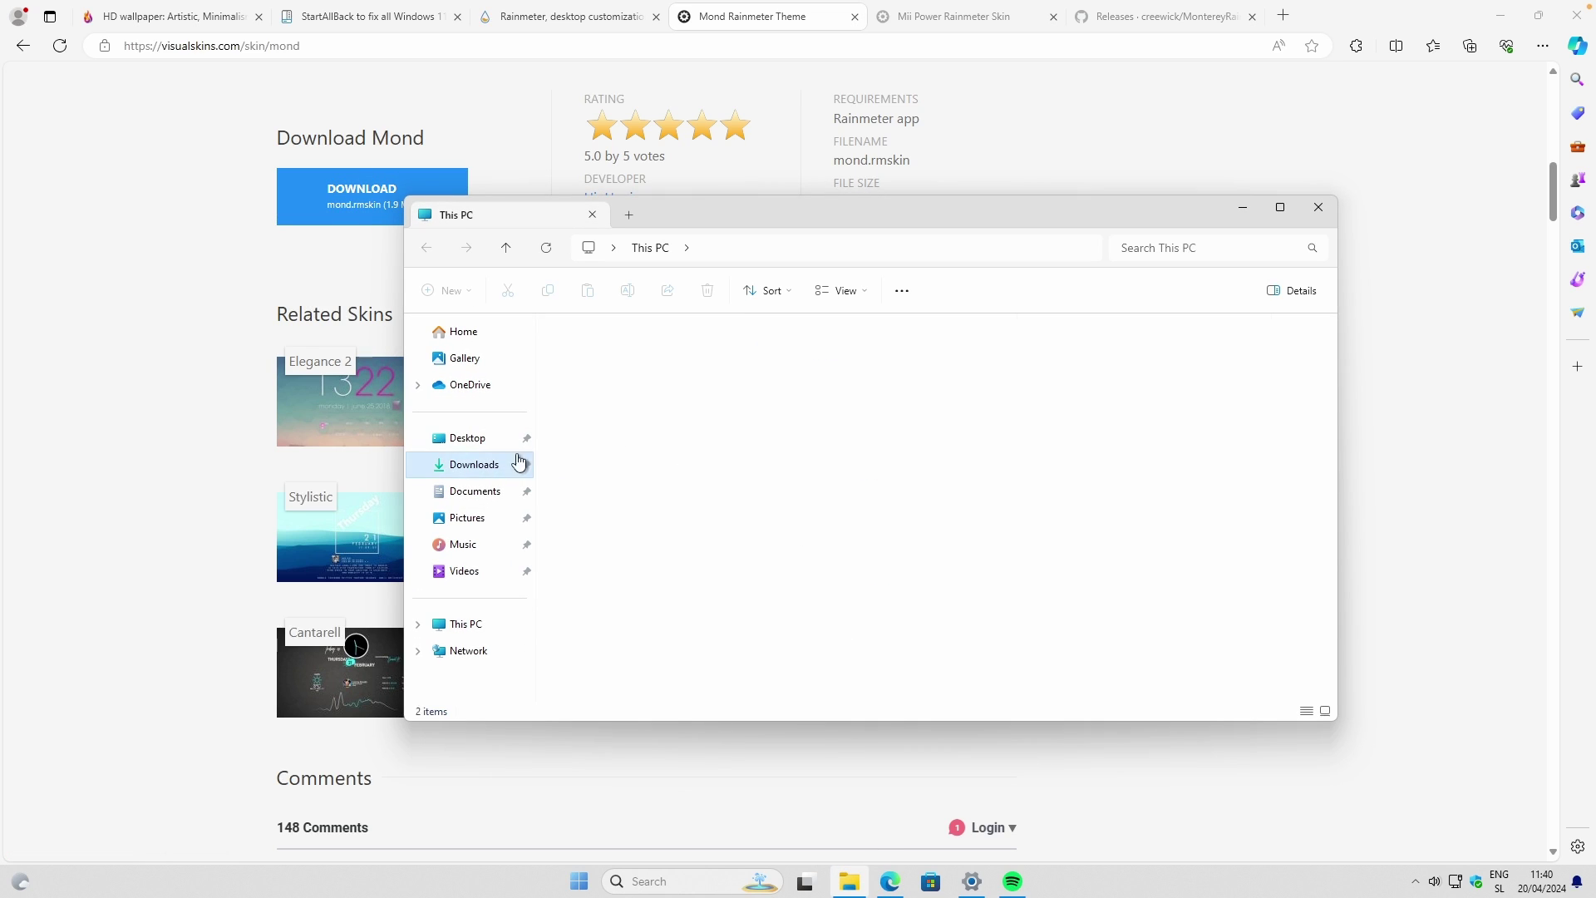
left_click(520, 463)
left_click(609, 481)
double_click(609, 479)
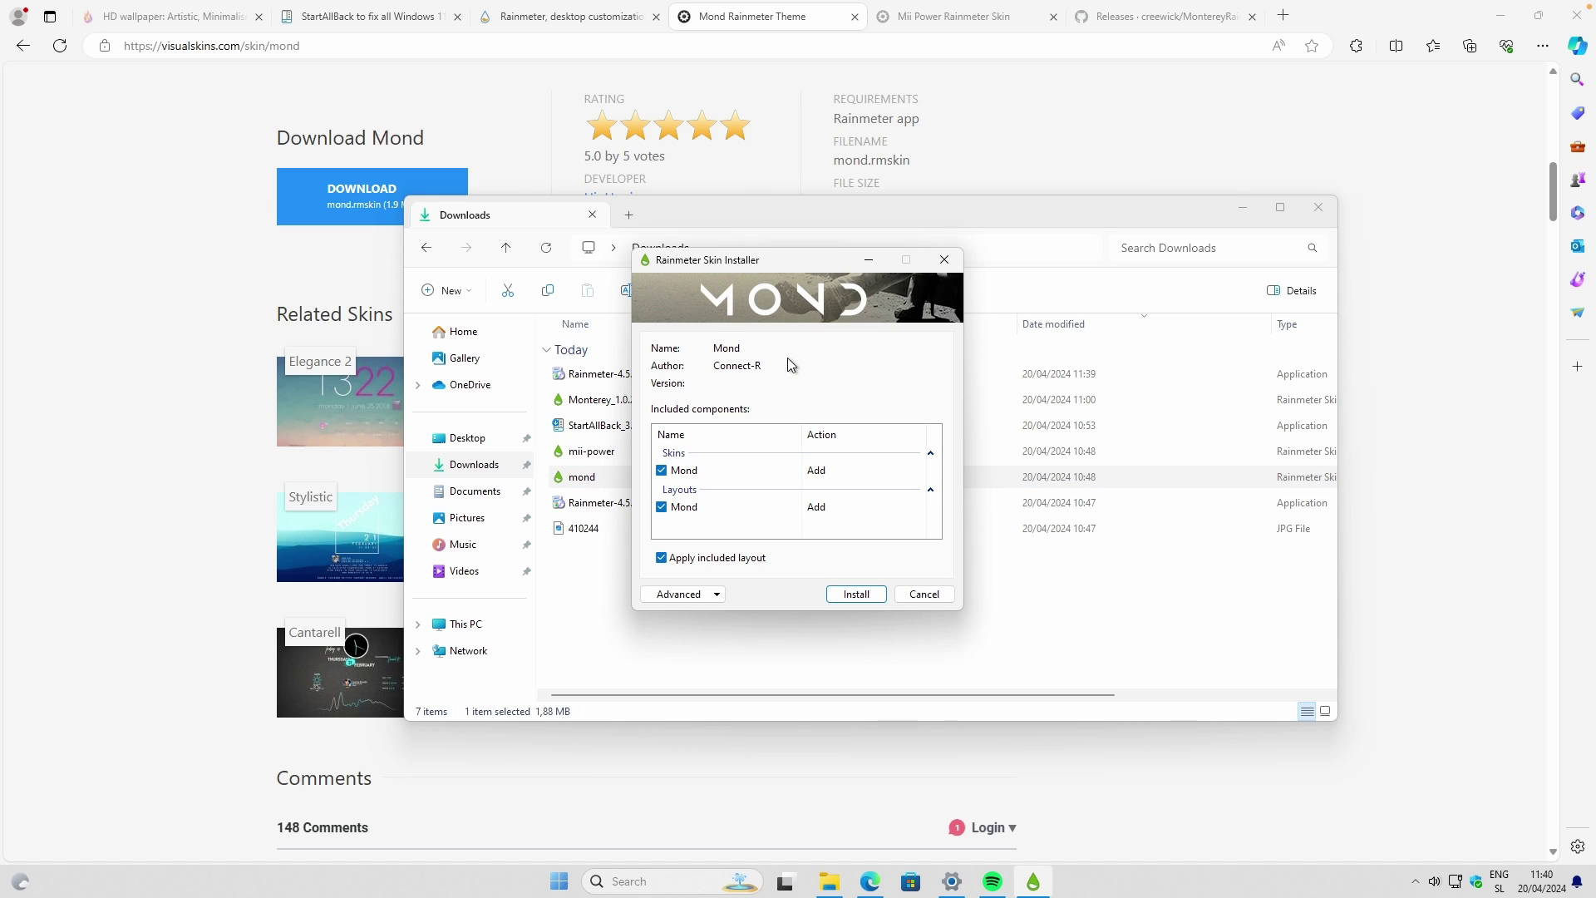
left_click(1502, 17)
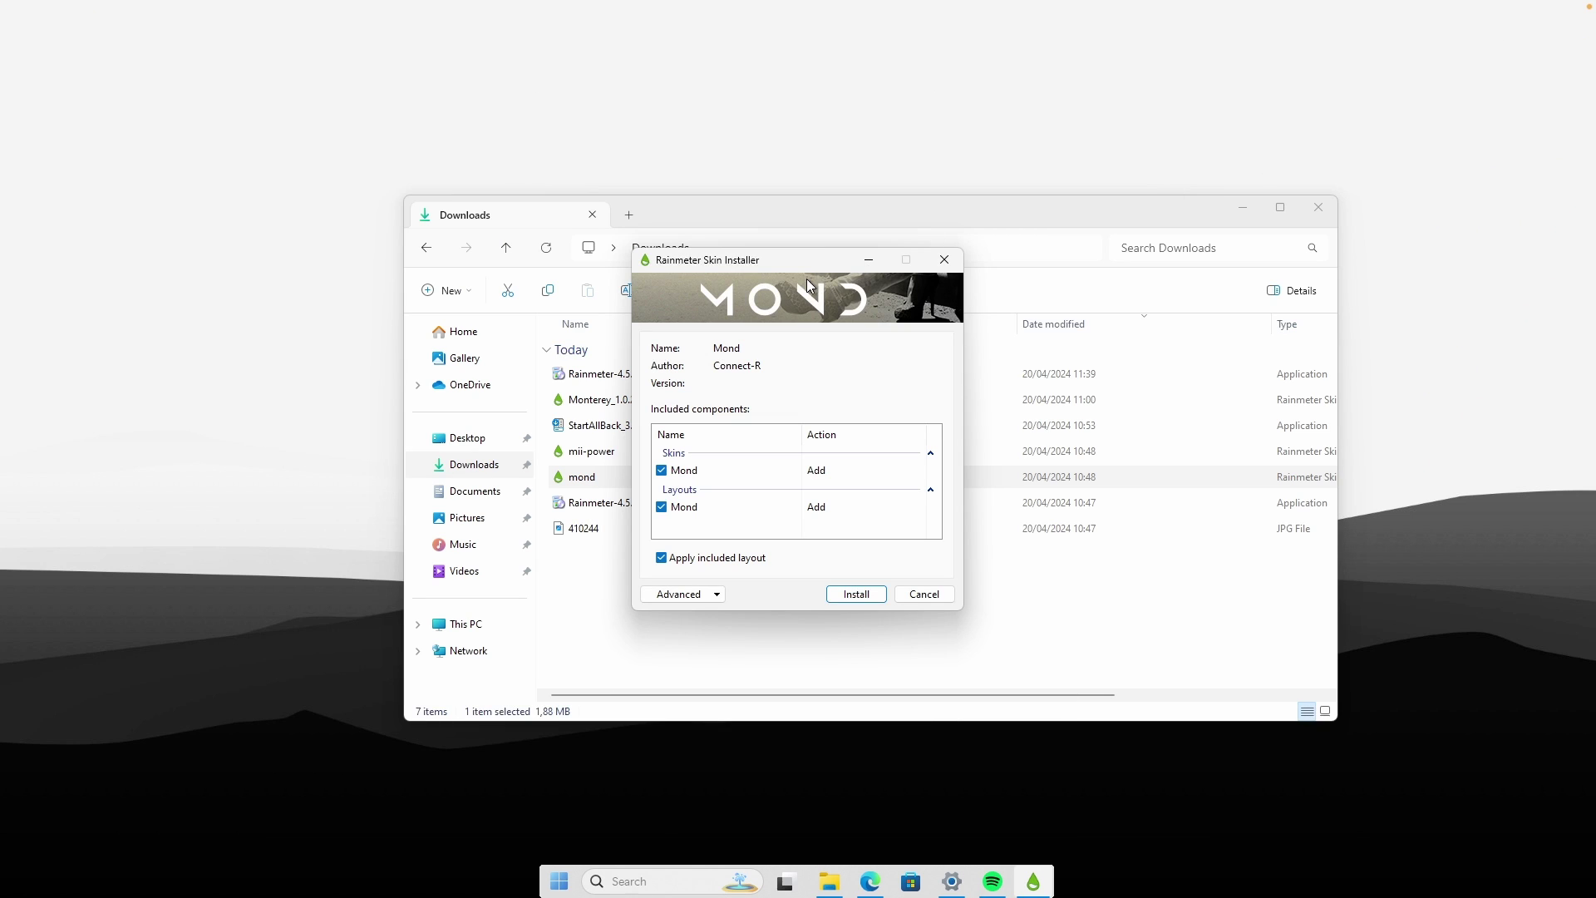
left_click(857, 595)
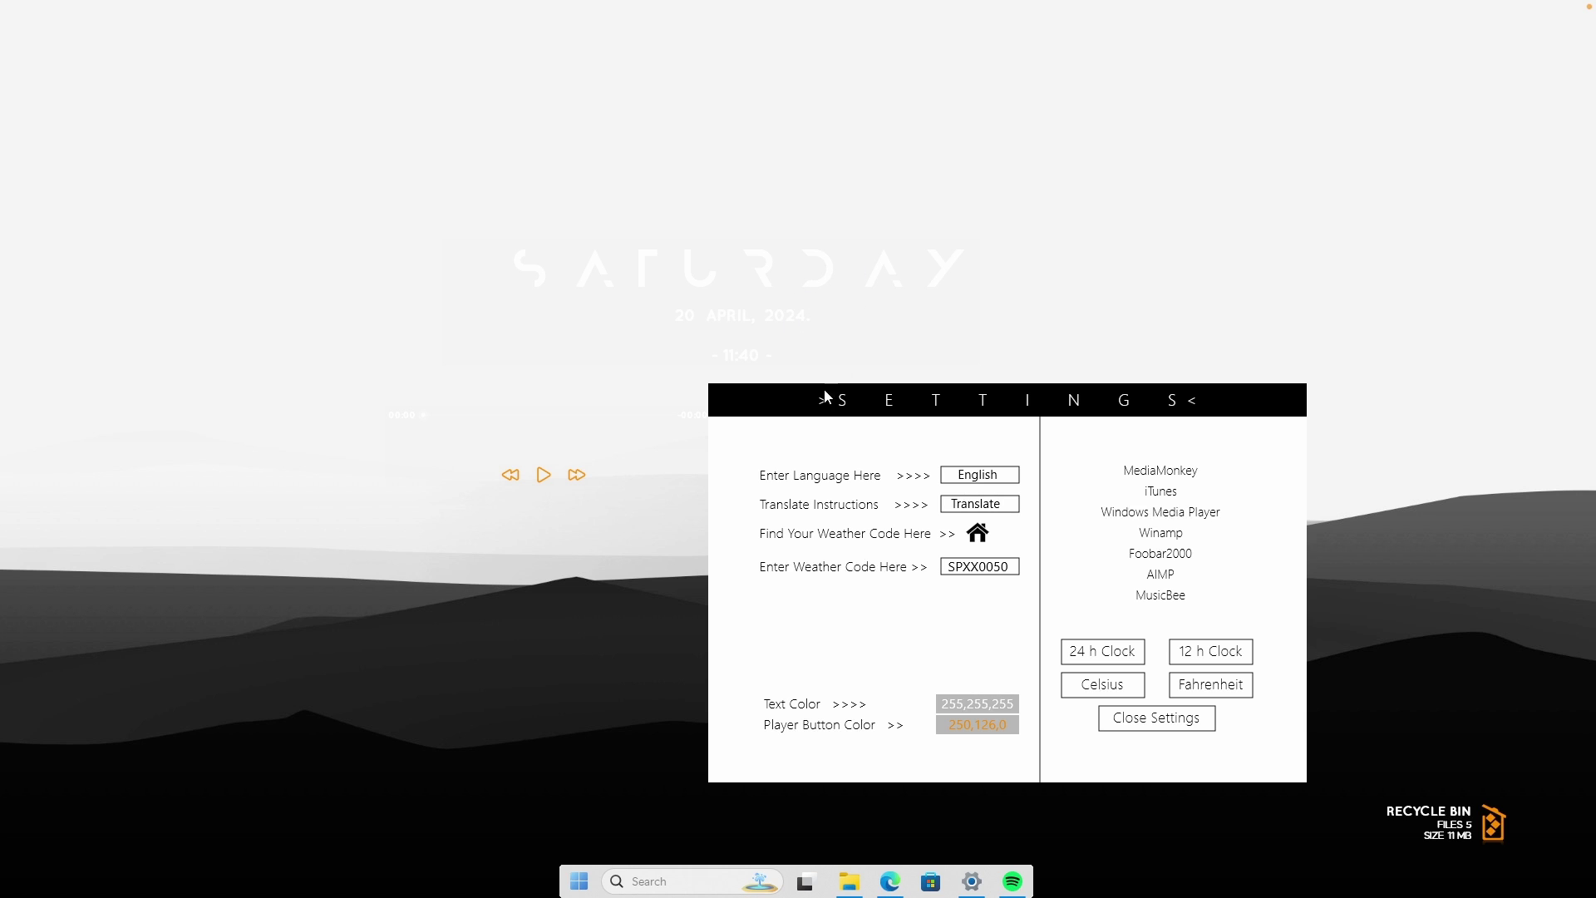
Move the Mond clock to the upper centre of the desktop, set the Mond text color to 0,0,0 and close its settings
left_click_drag(767, 248, 826, 132)
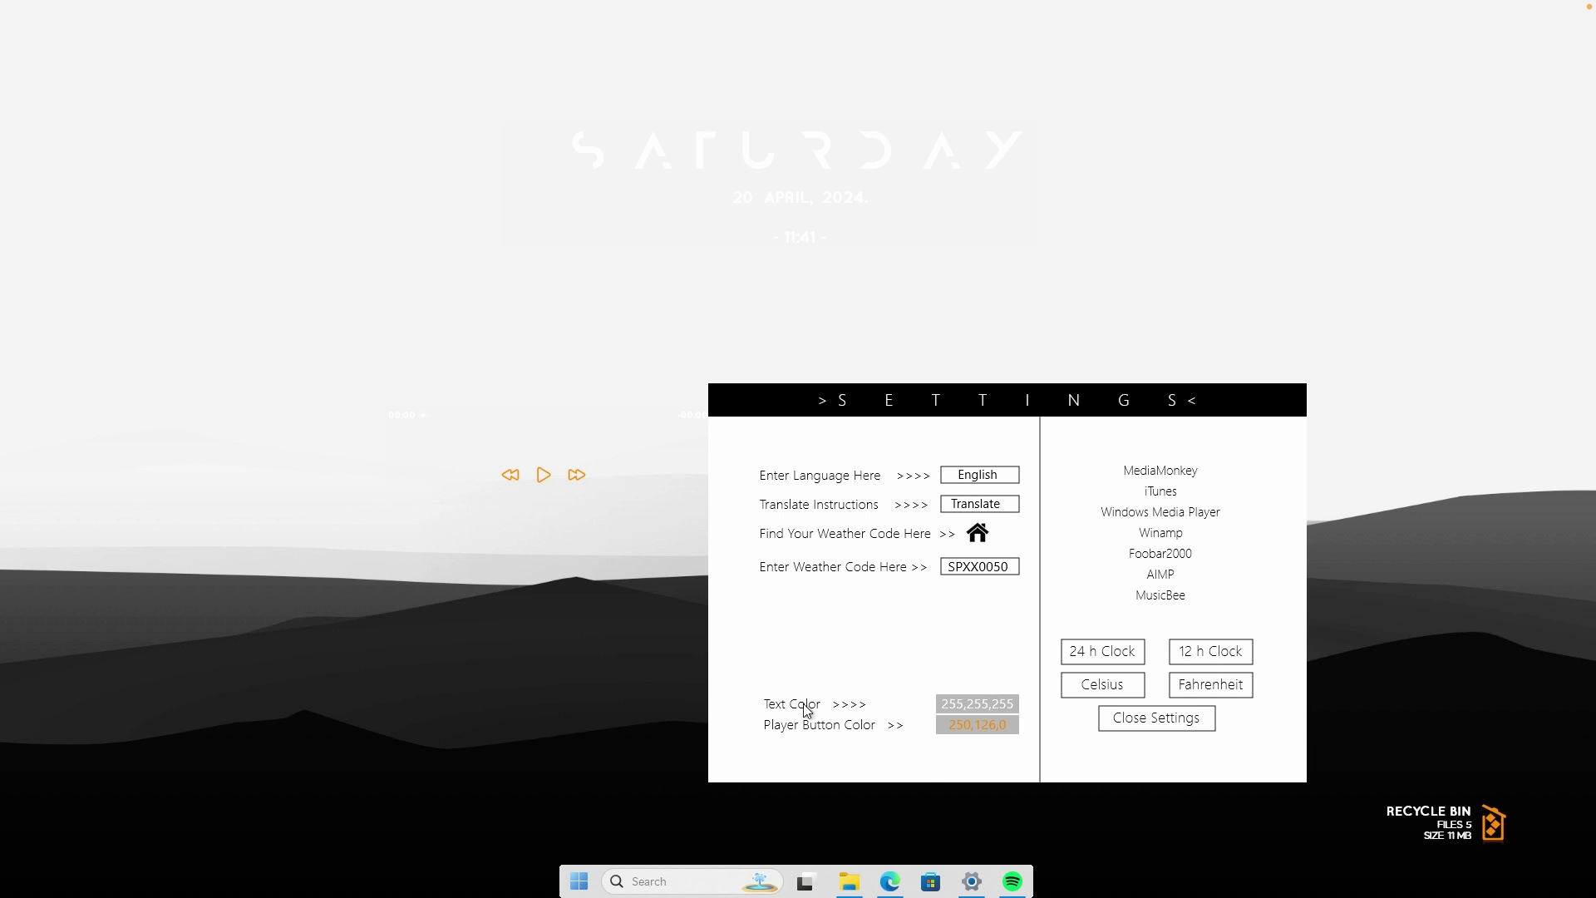
left_click(977, 707)
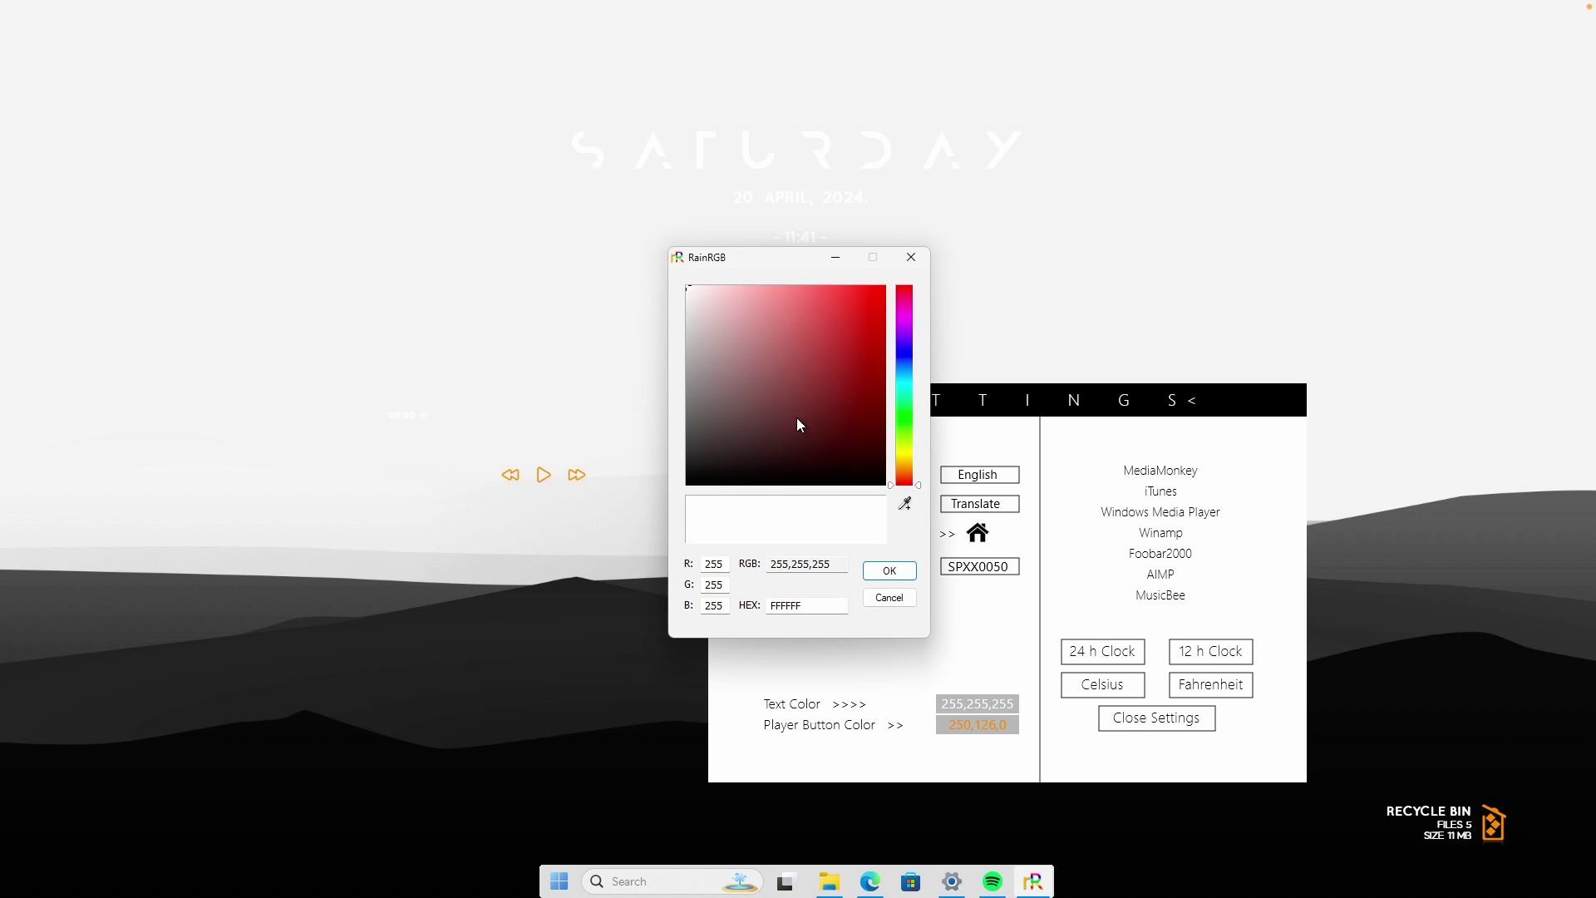
left_click(890, 572)
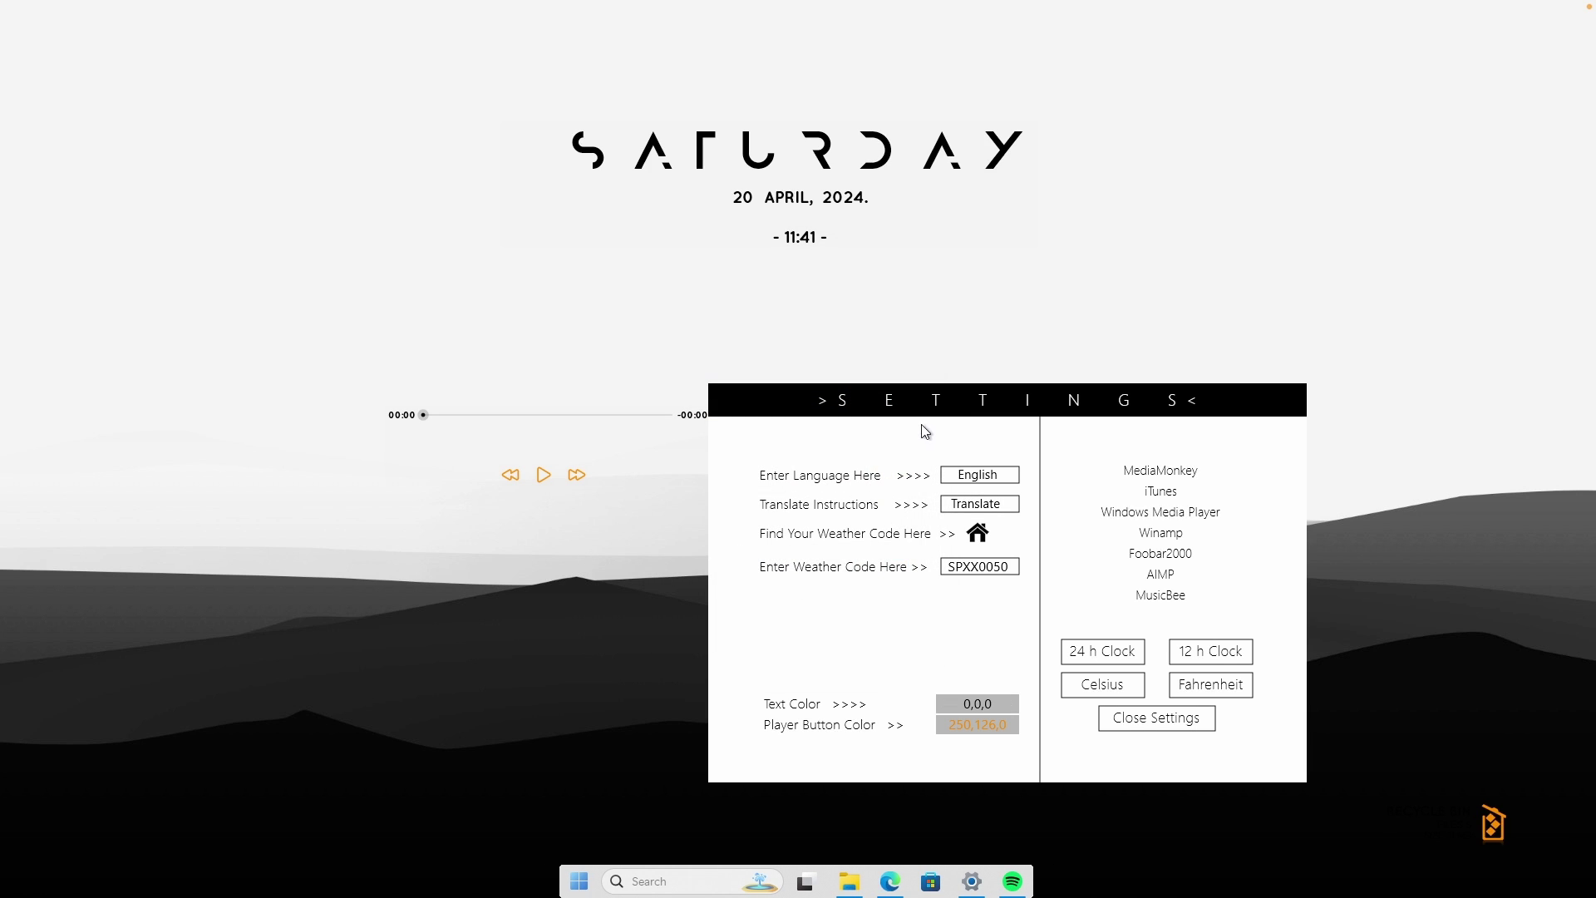
left_click(1172, 726)
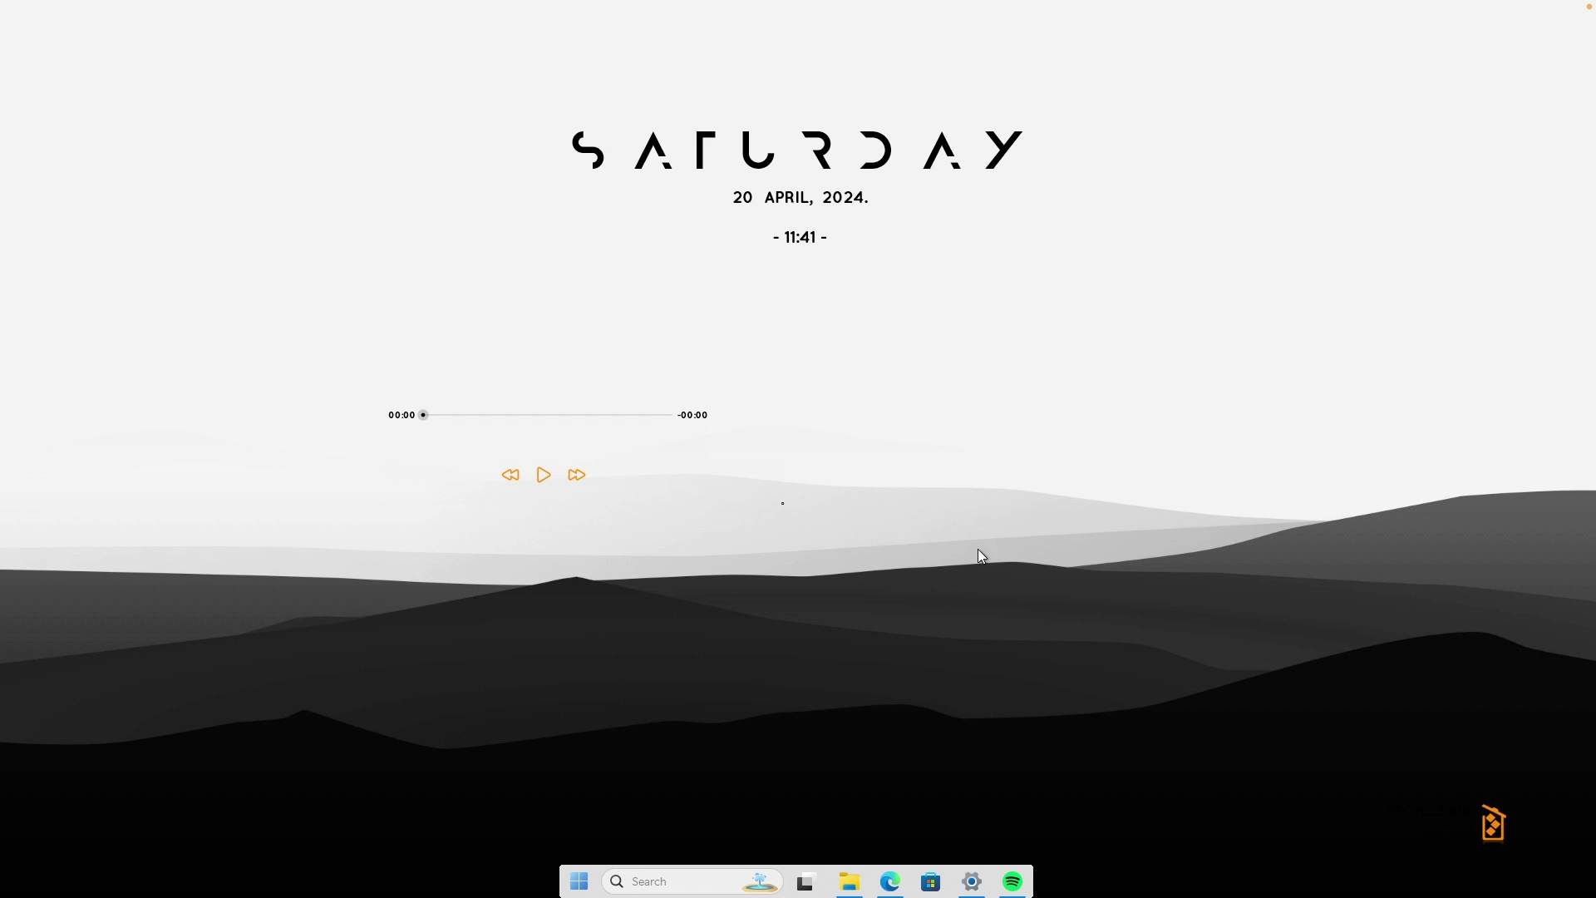
Unload the Mond Player skin and the small dot-like Mond skin near the middle of the desktop
right_click(699, 416)
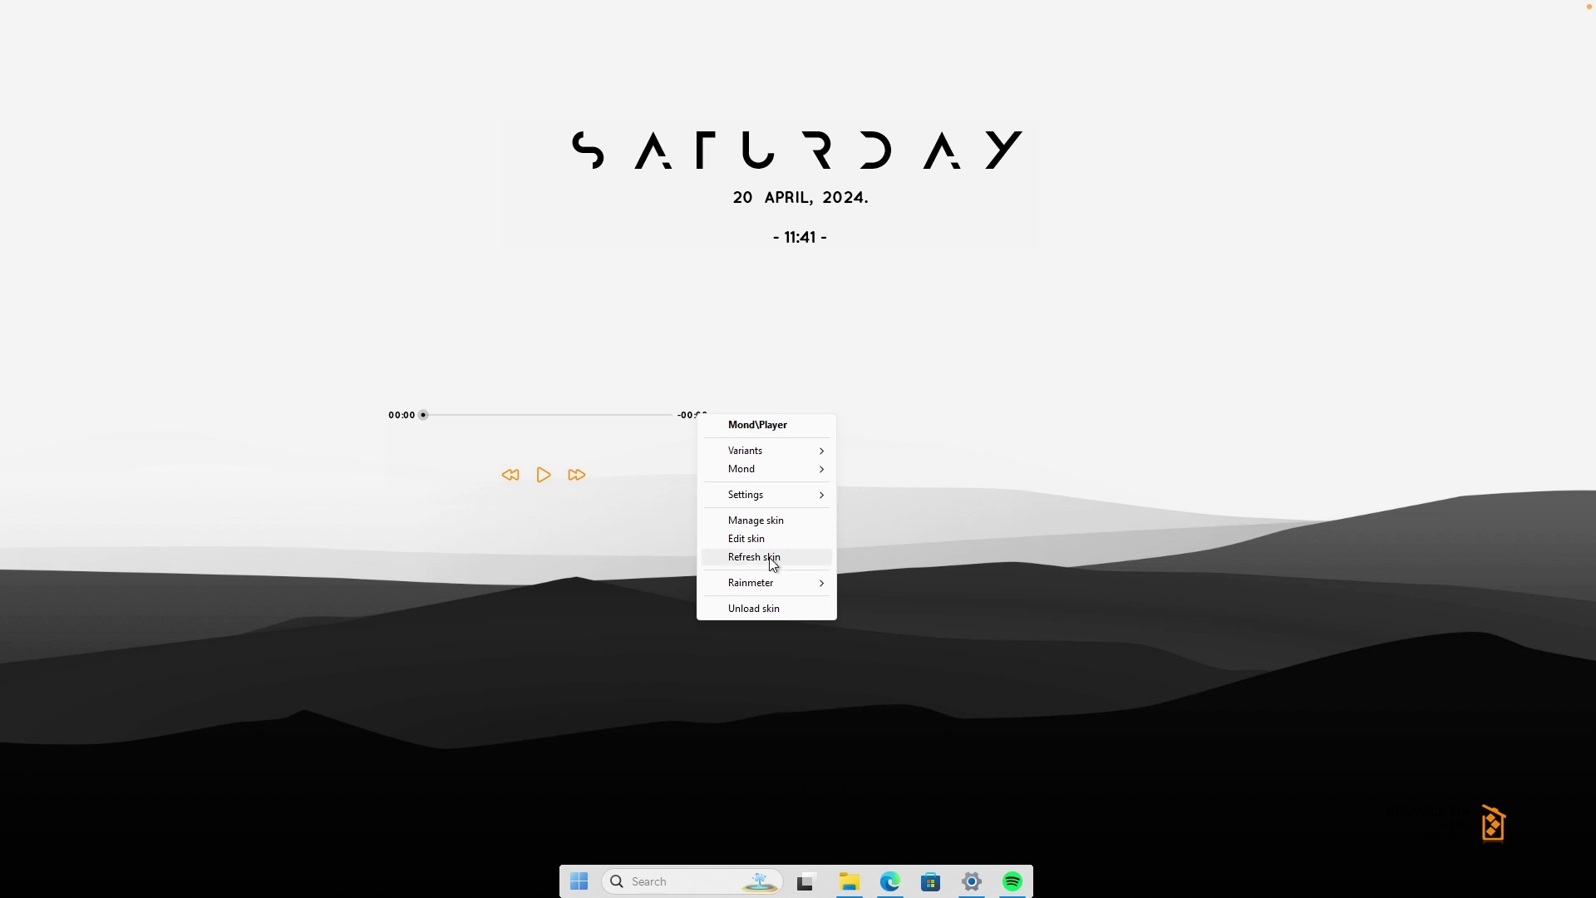
left_click(780, 608)
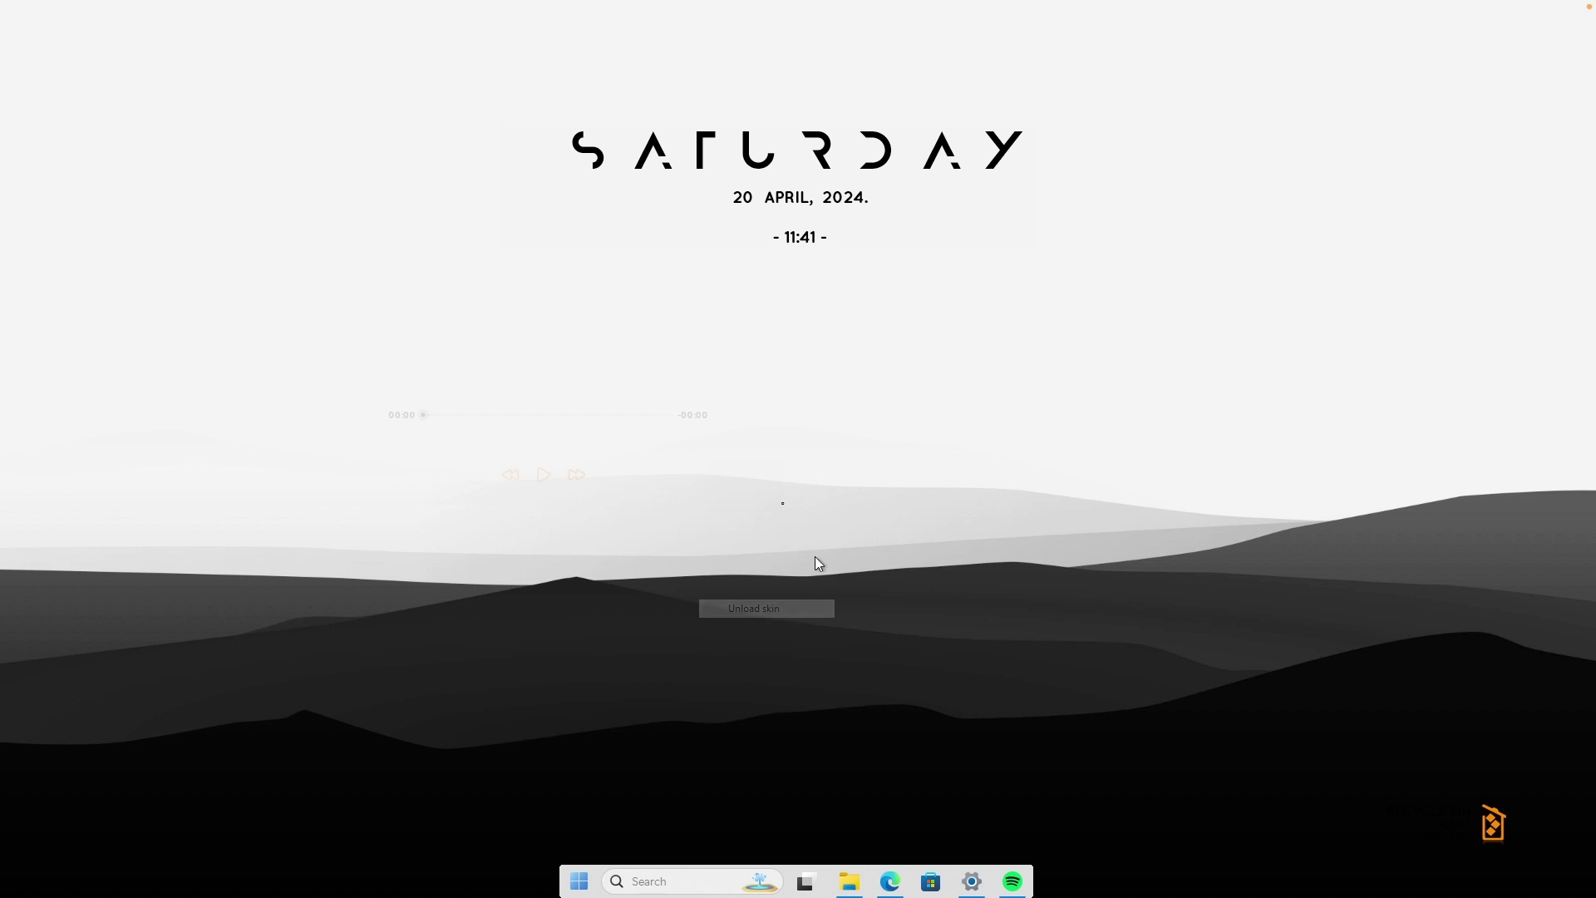
right_click(781, 506)
left_click(864, 700)
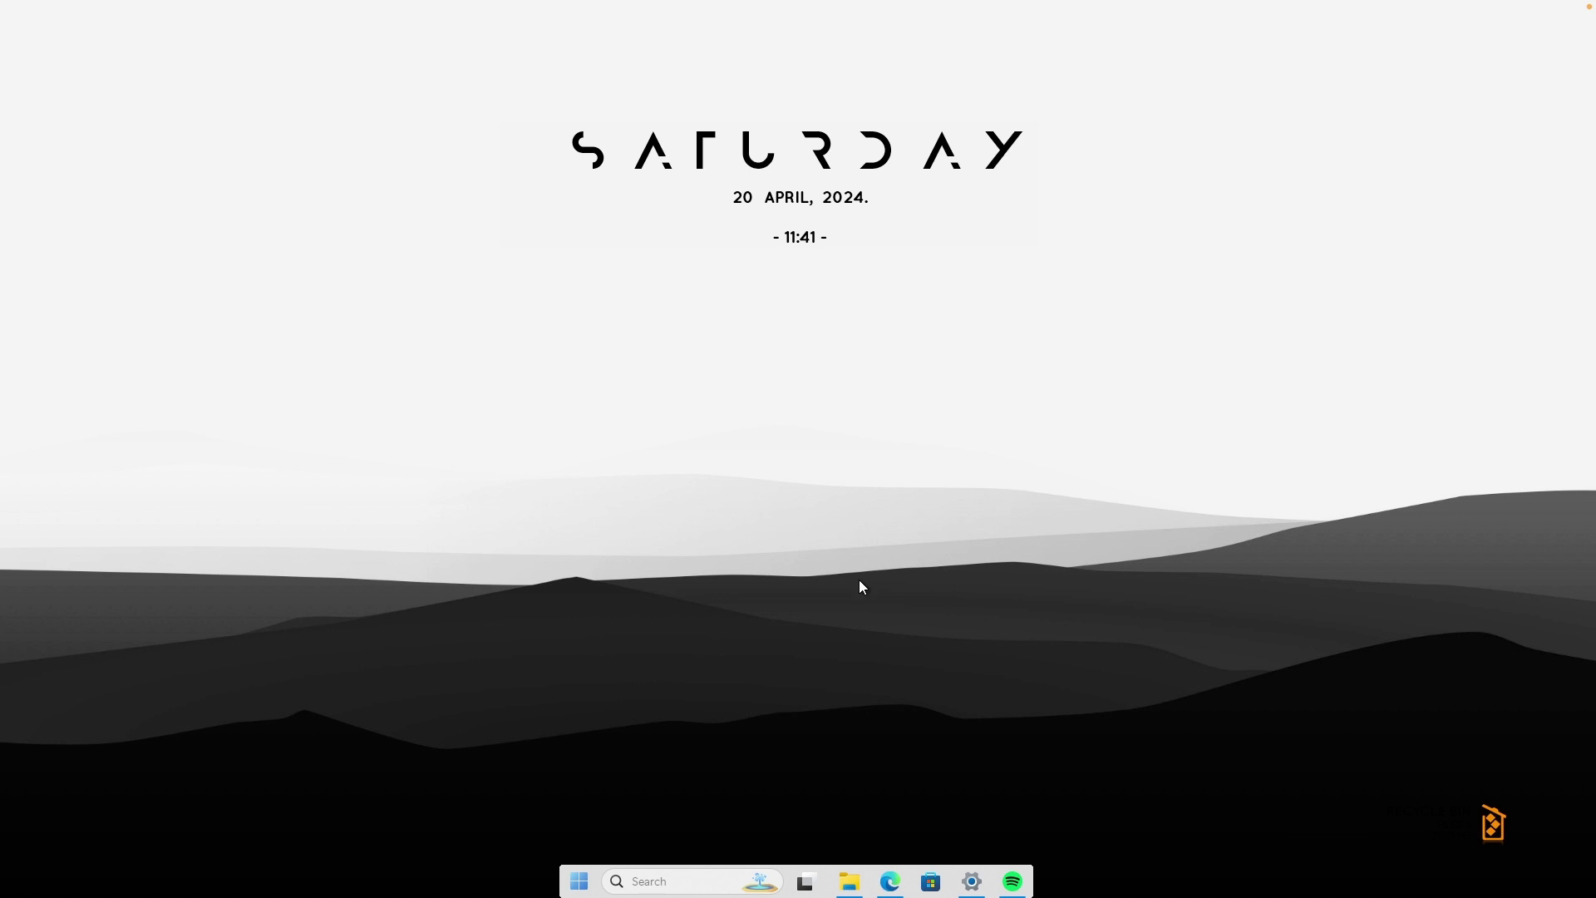
Move the Mond clock slightly lower on the desktop, keeping it roughly centered
right_click(826, 153)
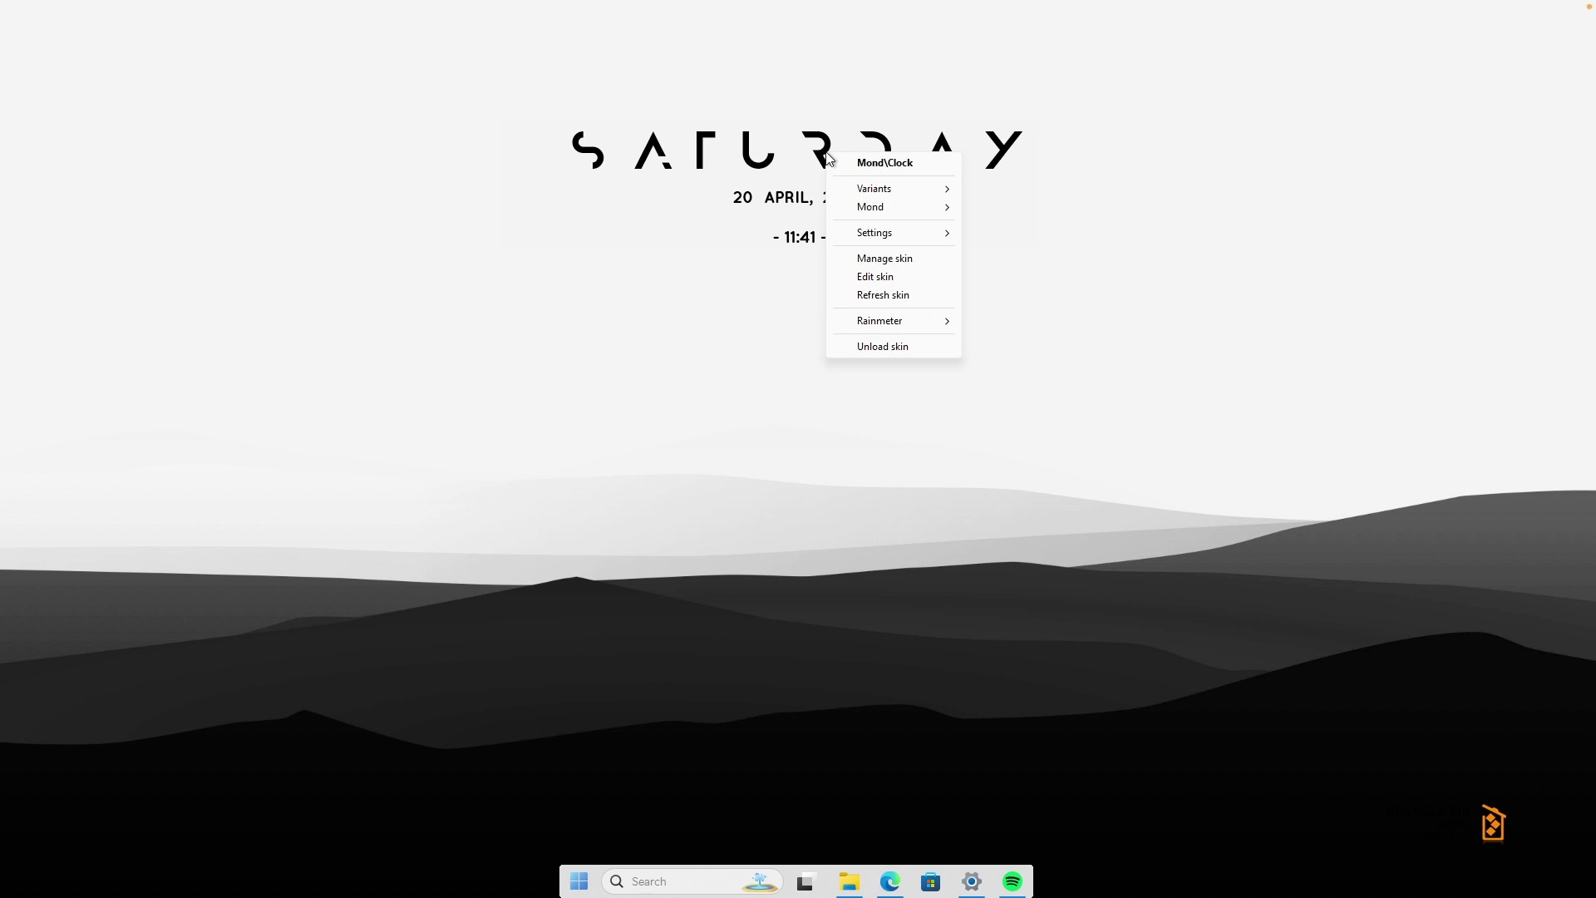
key("Escape")
key("Escape")
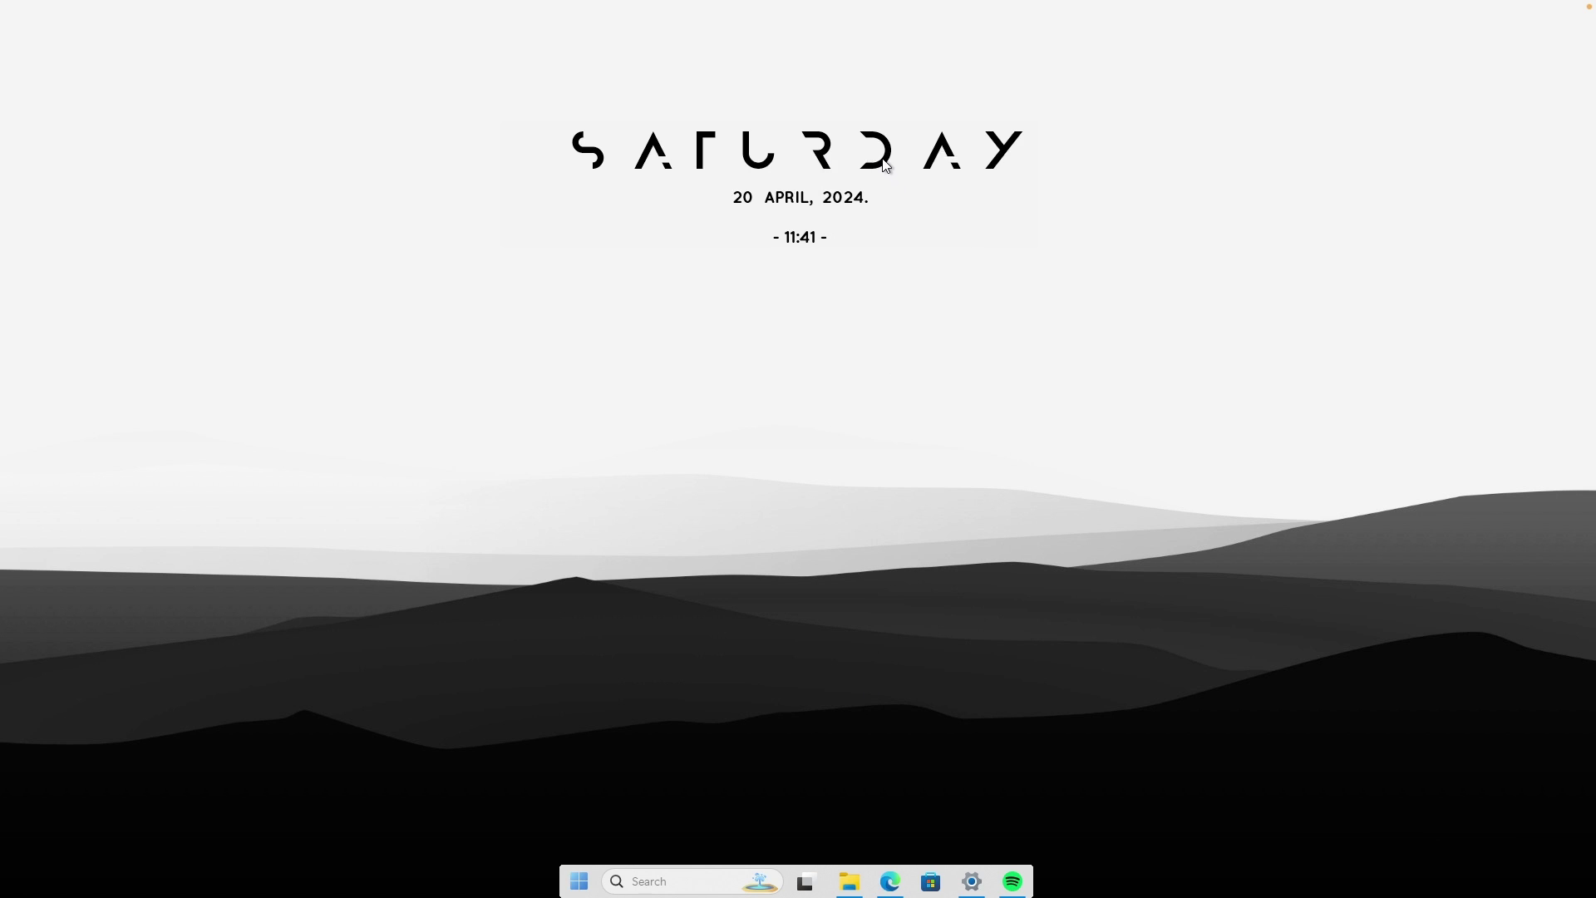
left_click_drag(883, 170, 882, 215)
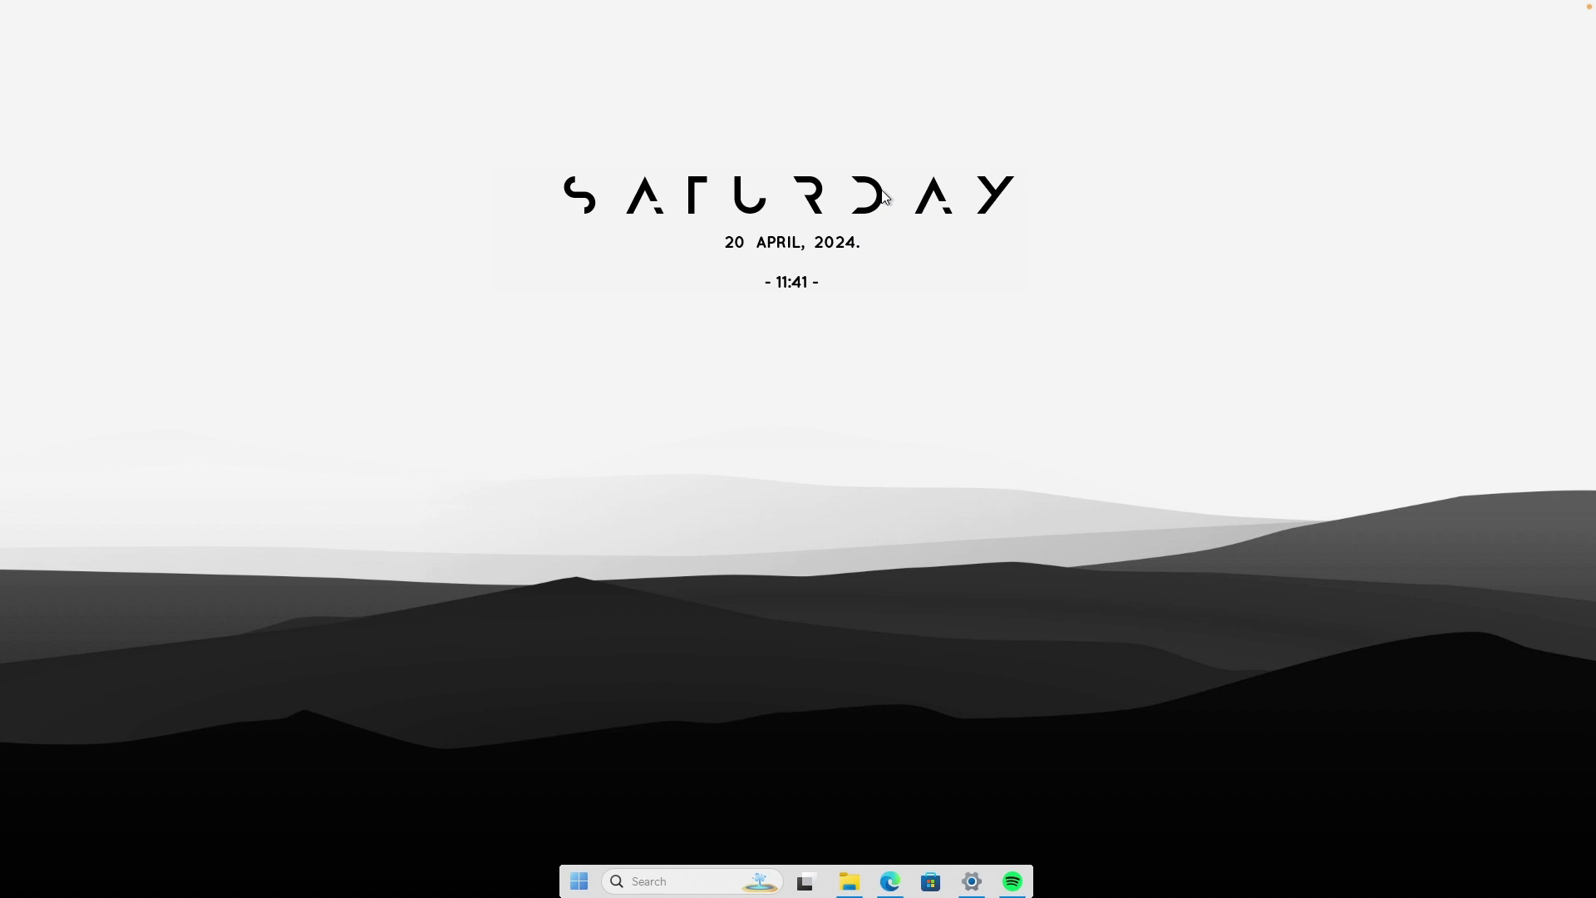
Open the Mond Clock skin file for editing and delete its entire [MeterDate] section
right_click(866, 212)
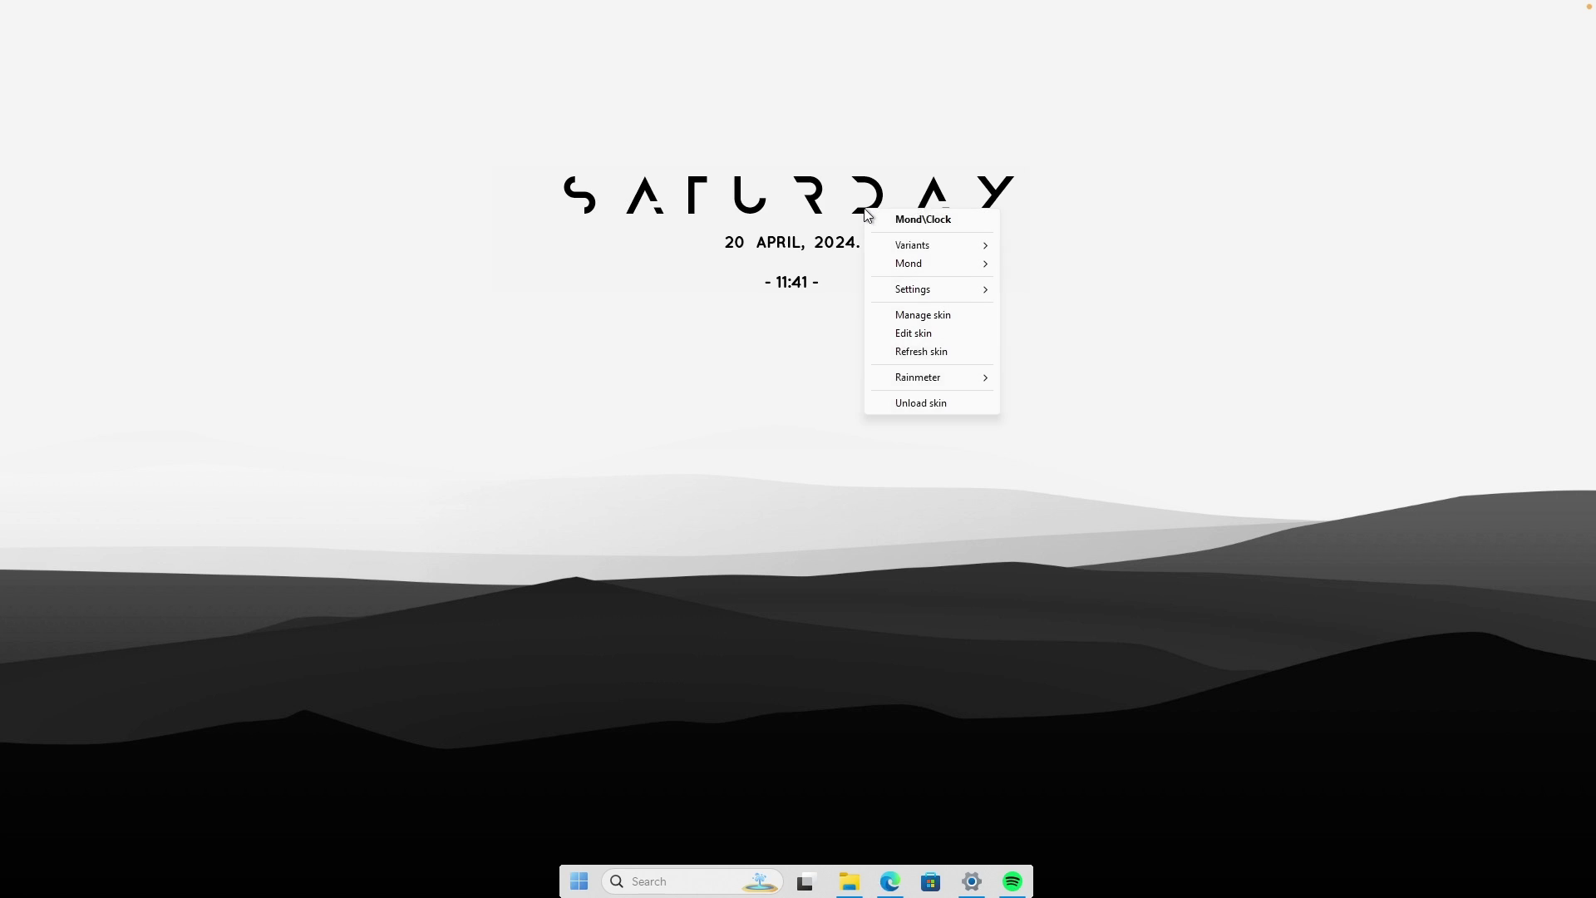
left_click(927, 335)
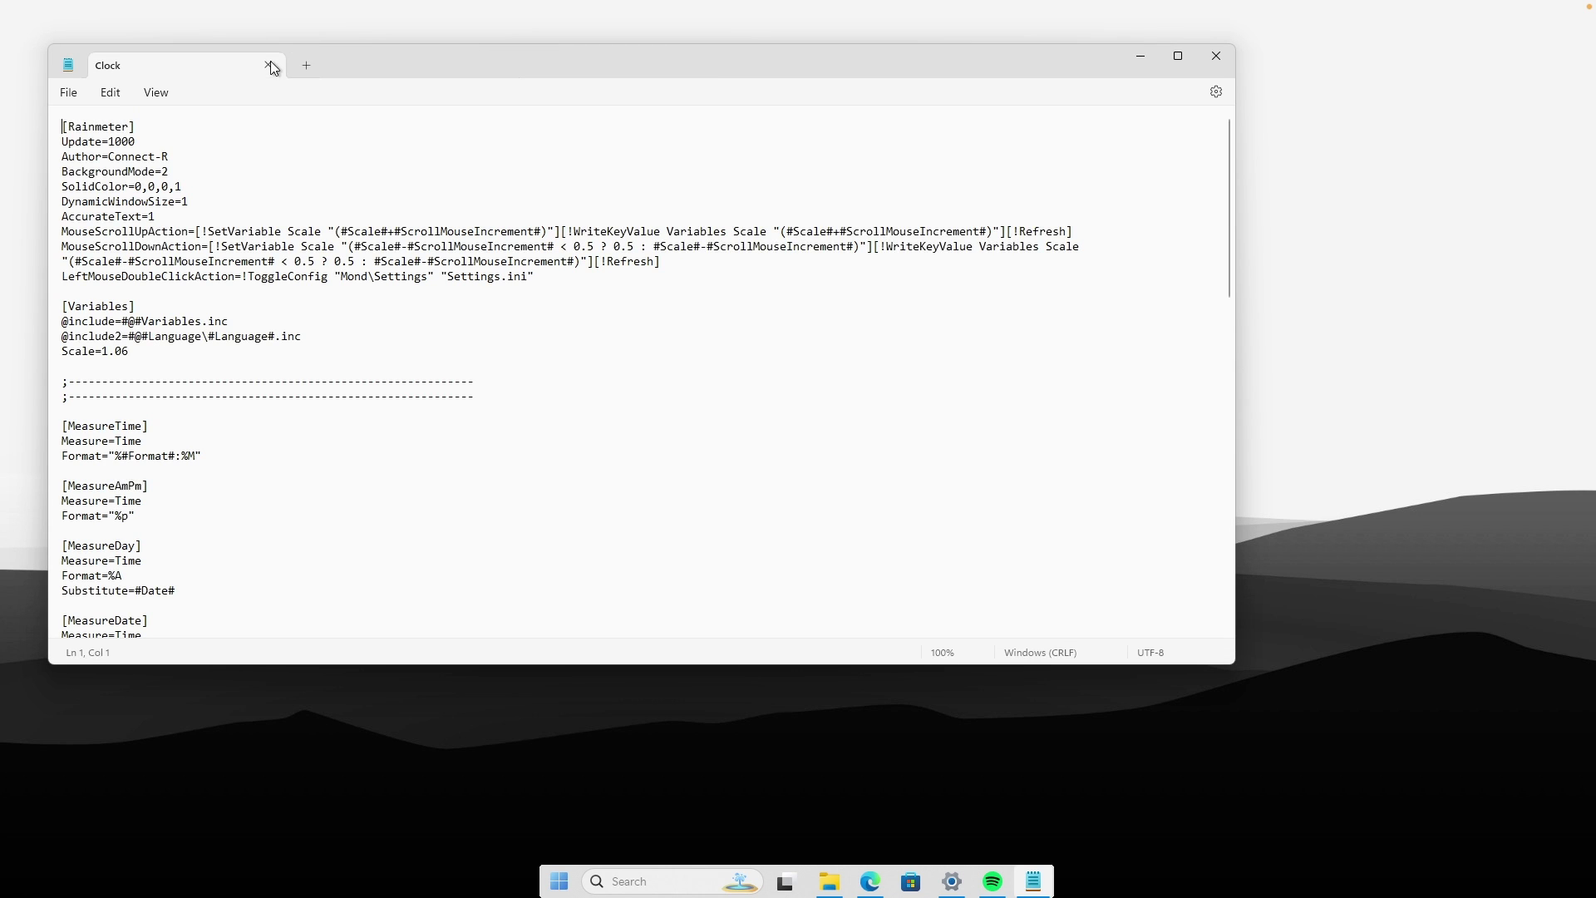
left_click_drag(565, 63, 675, 251)
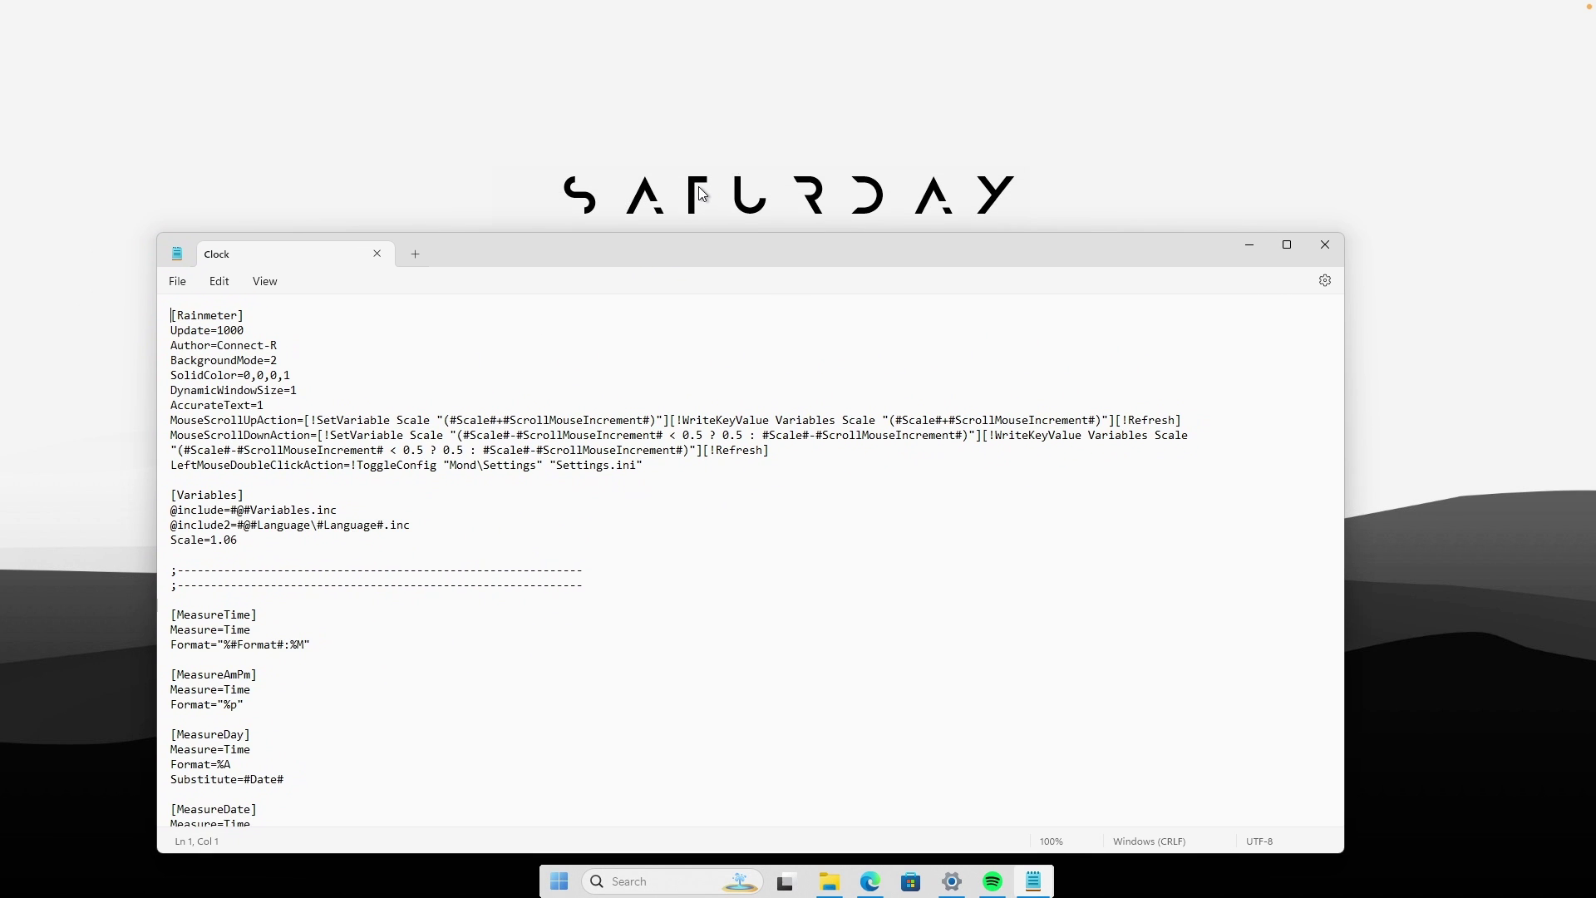
left_click_drag(699, 187, 700, 129)
left_click_drag(705, 249, 705, 136)
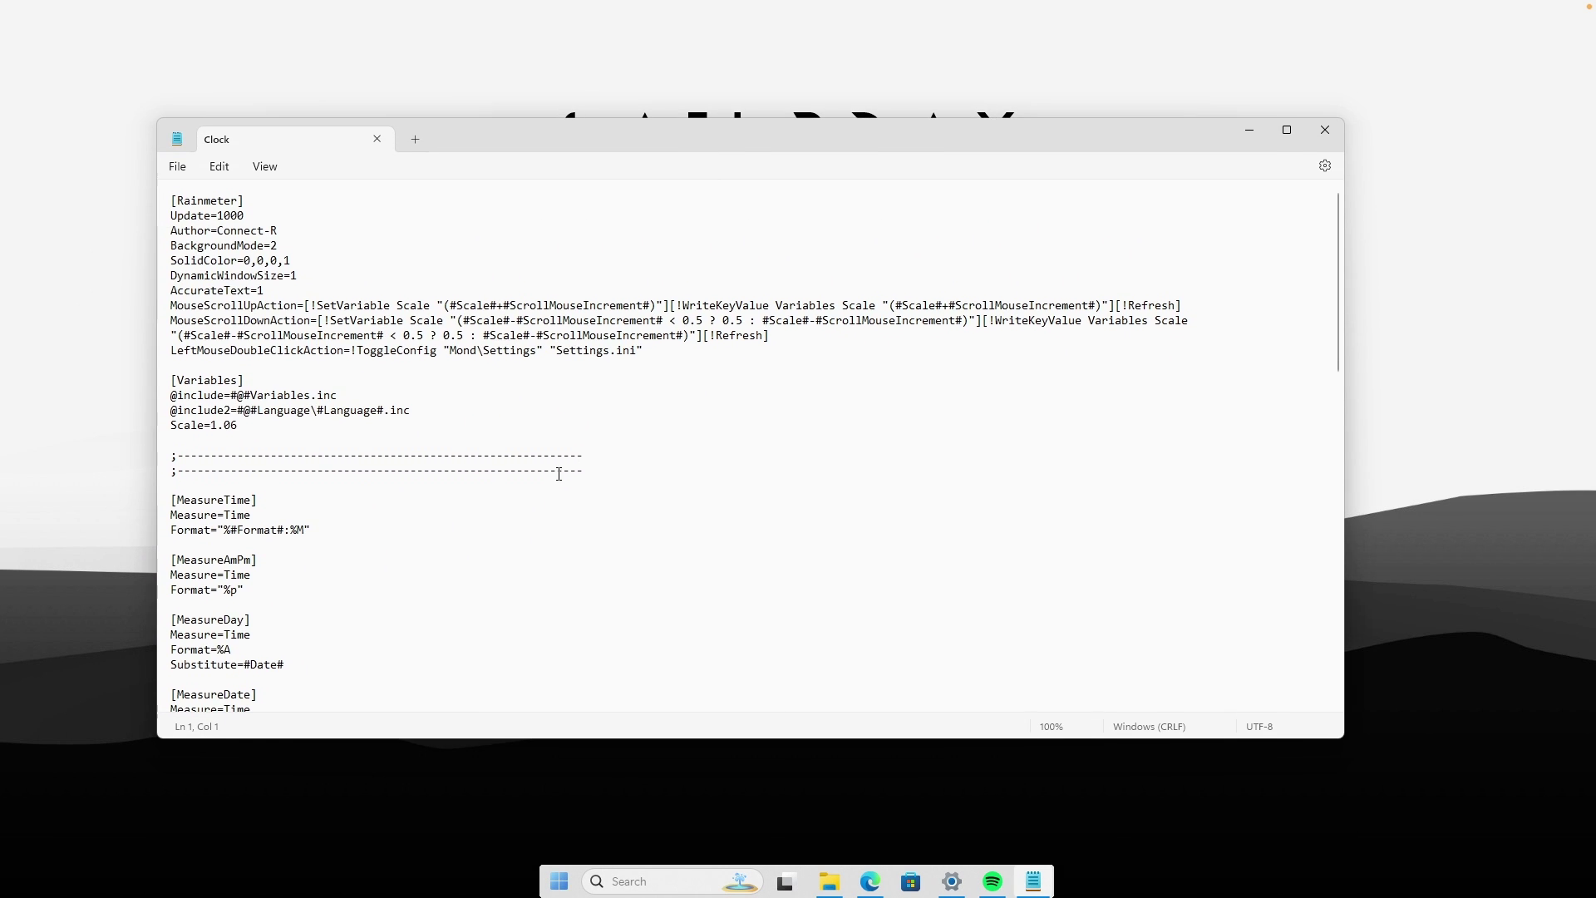
scroll(558, 466, "down", 15)
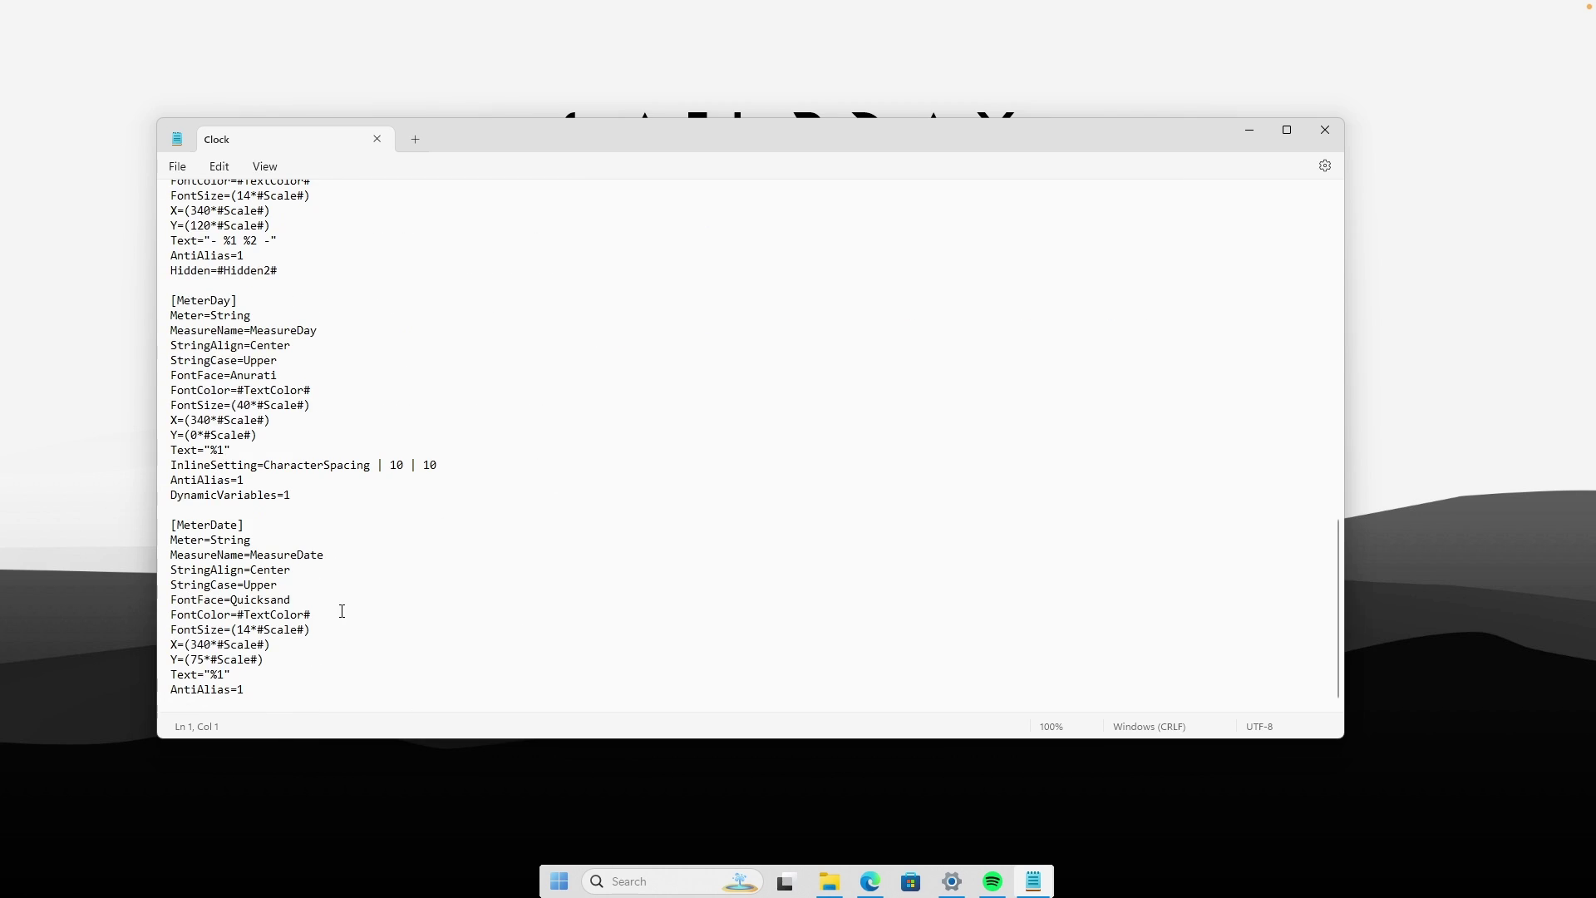
left_click_drag(273, 691, 169, 527)
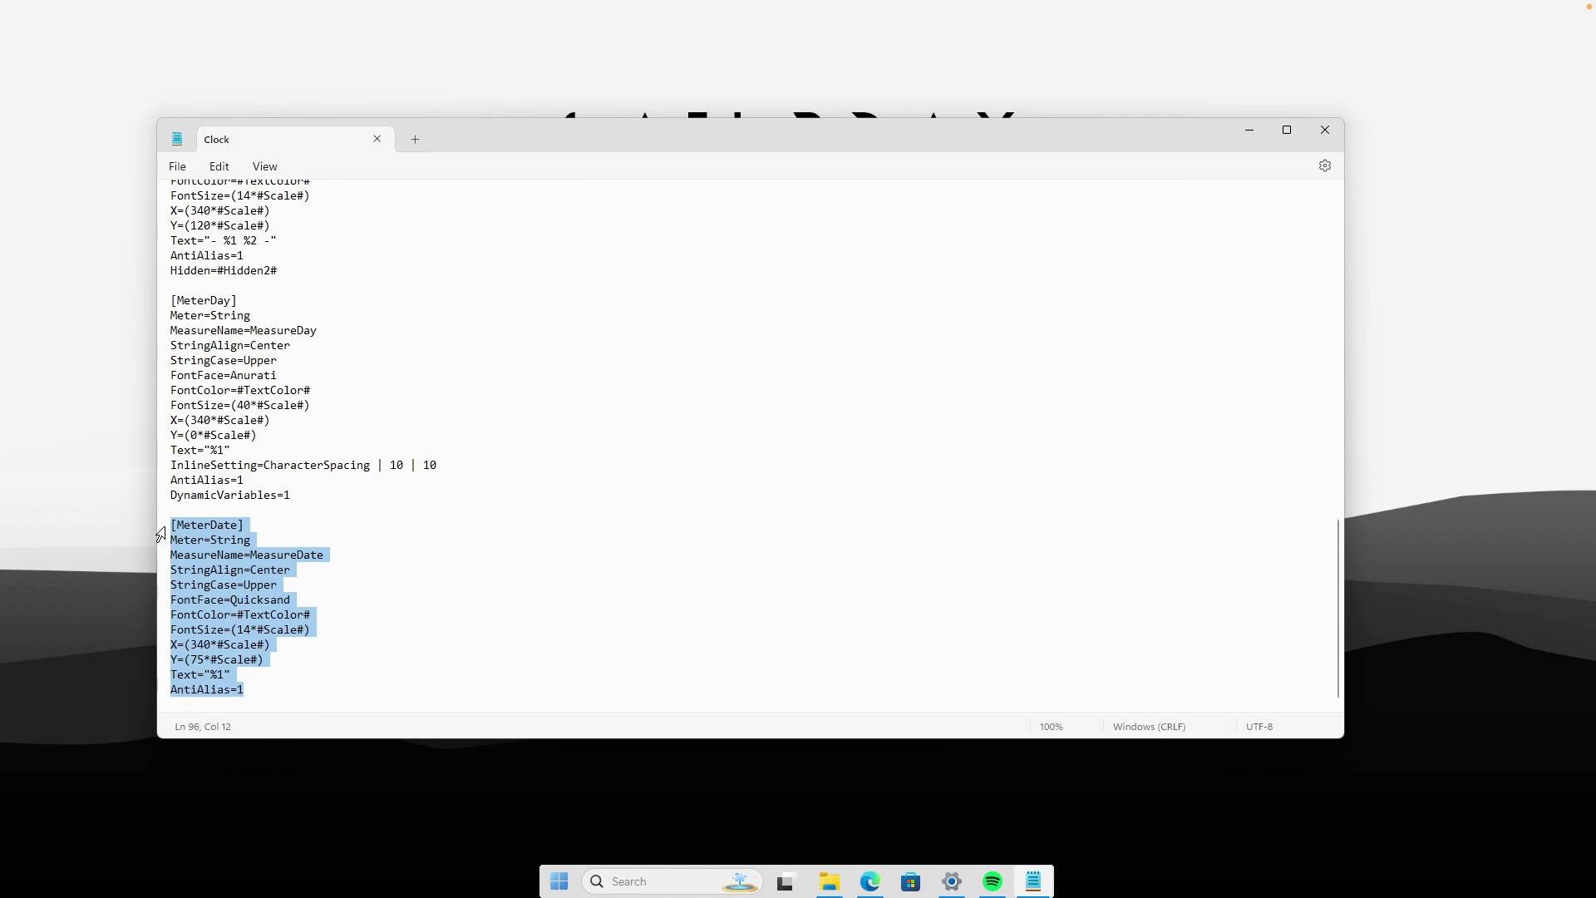
key("BackSpace")
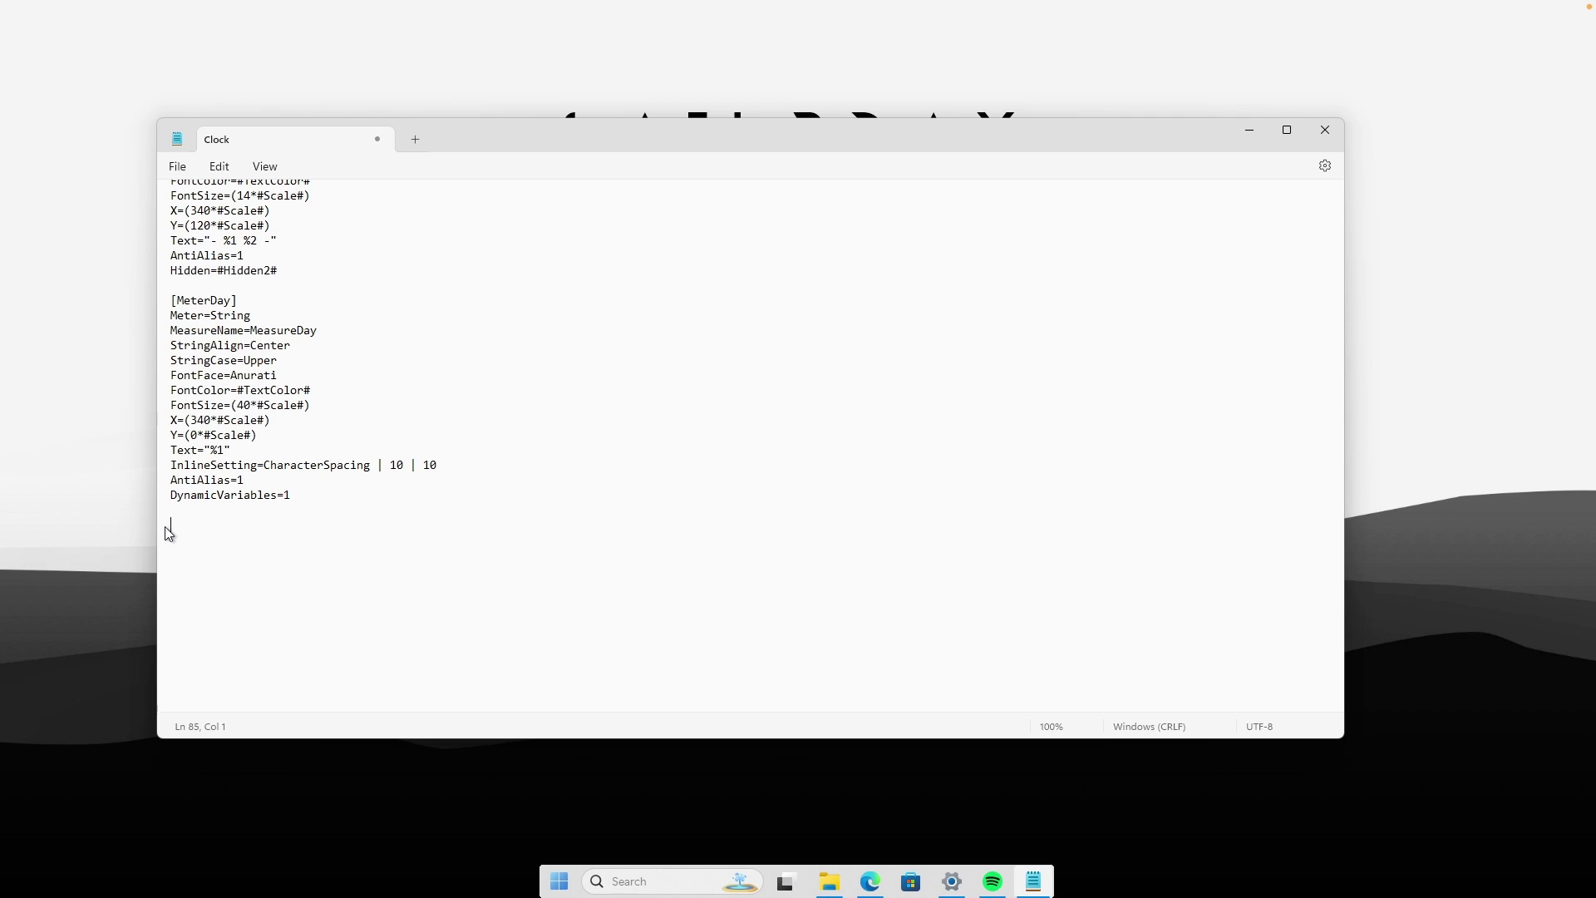
Delete the [Meter12hClock] section and the other clock meter section above it, removing leftover blank lines before [MeterDay]
scroll(169, 533, "up", 6)
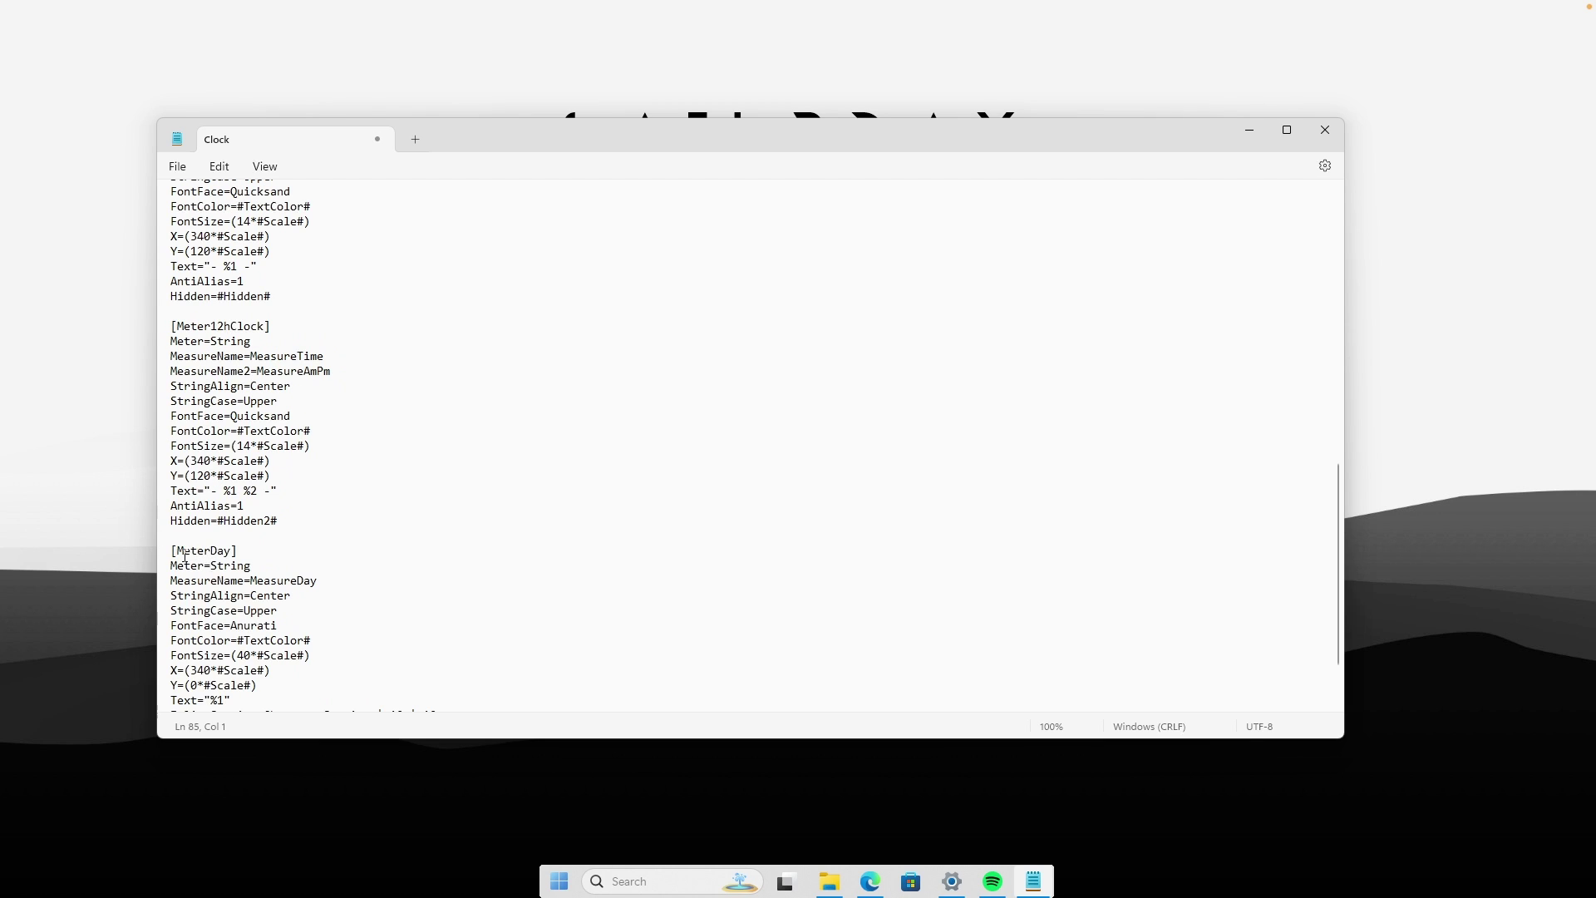
left_click_drag(283, 528, 161, 330)
key("BackSpace")
scroll(236, 417, "up", 5)
left_click_drag(280, 498, 179, 312)
key("BackSpace")
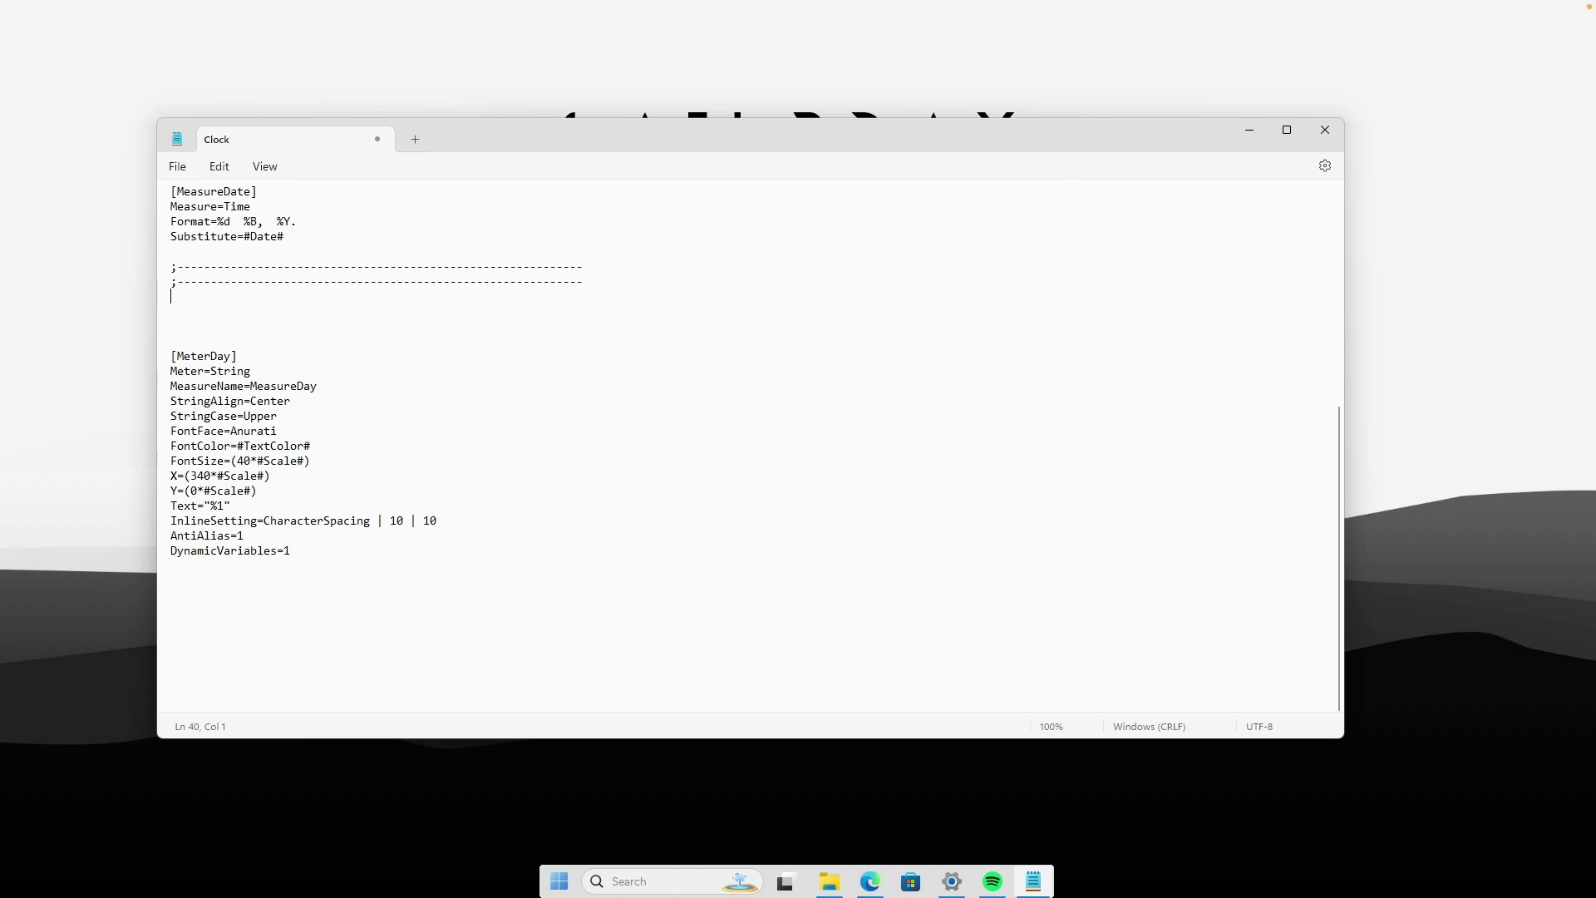
key("BackSpace")
key("BackSpace")
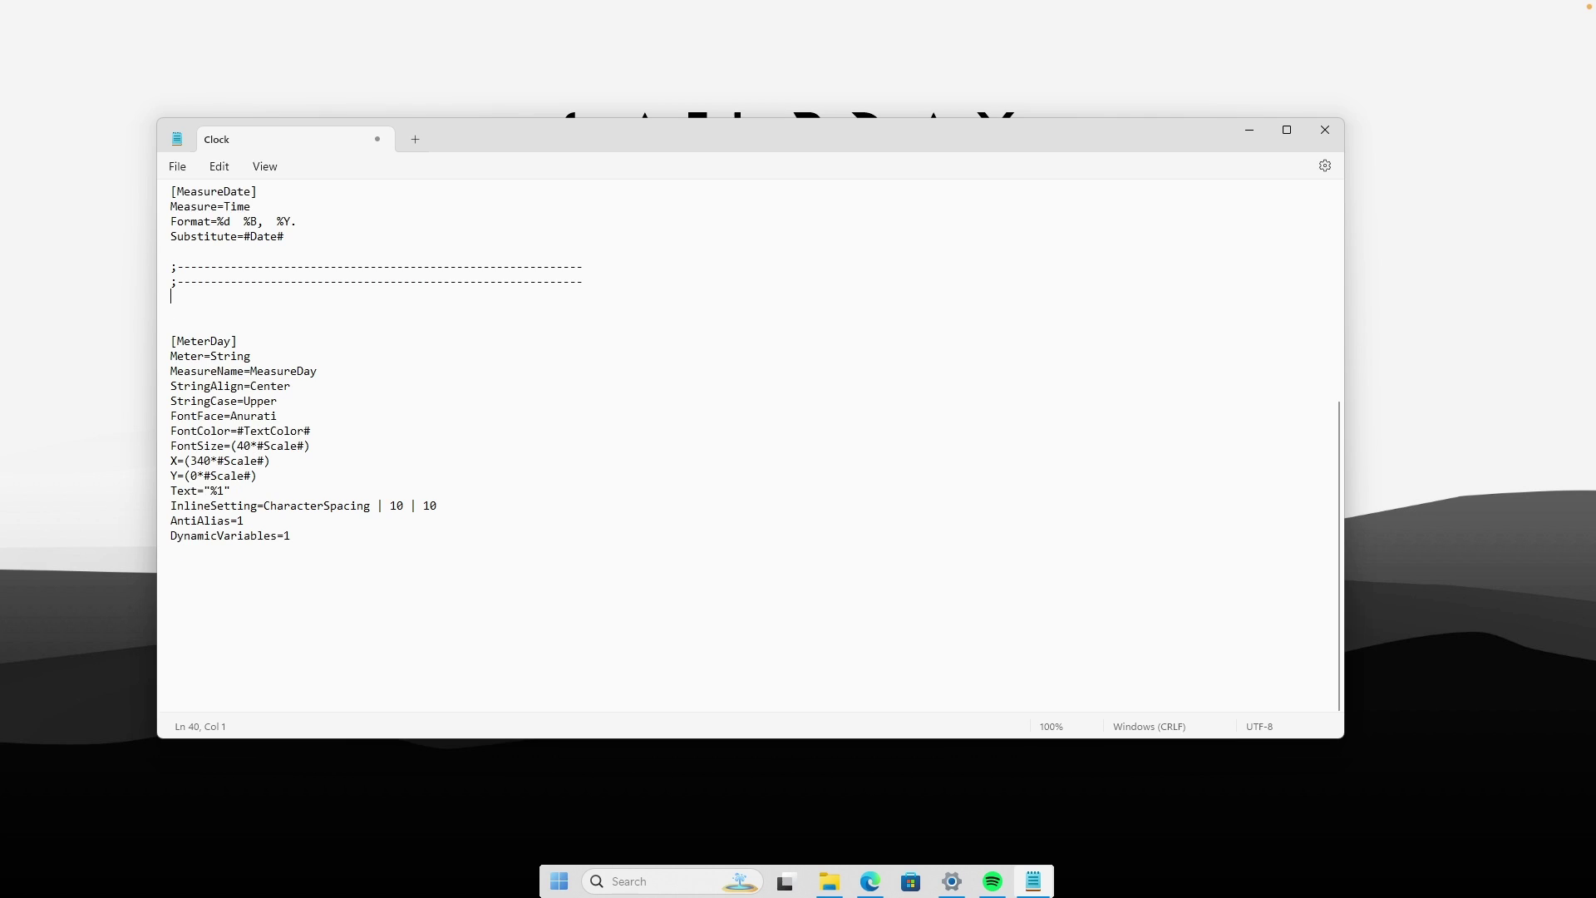
Set the Scale variable to 1.50 under [Variables], save the Clock file and close it
scroll(756, 447, "up", 9)
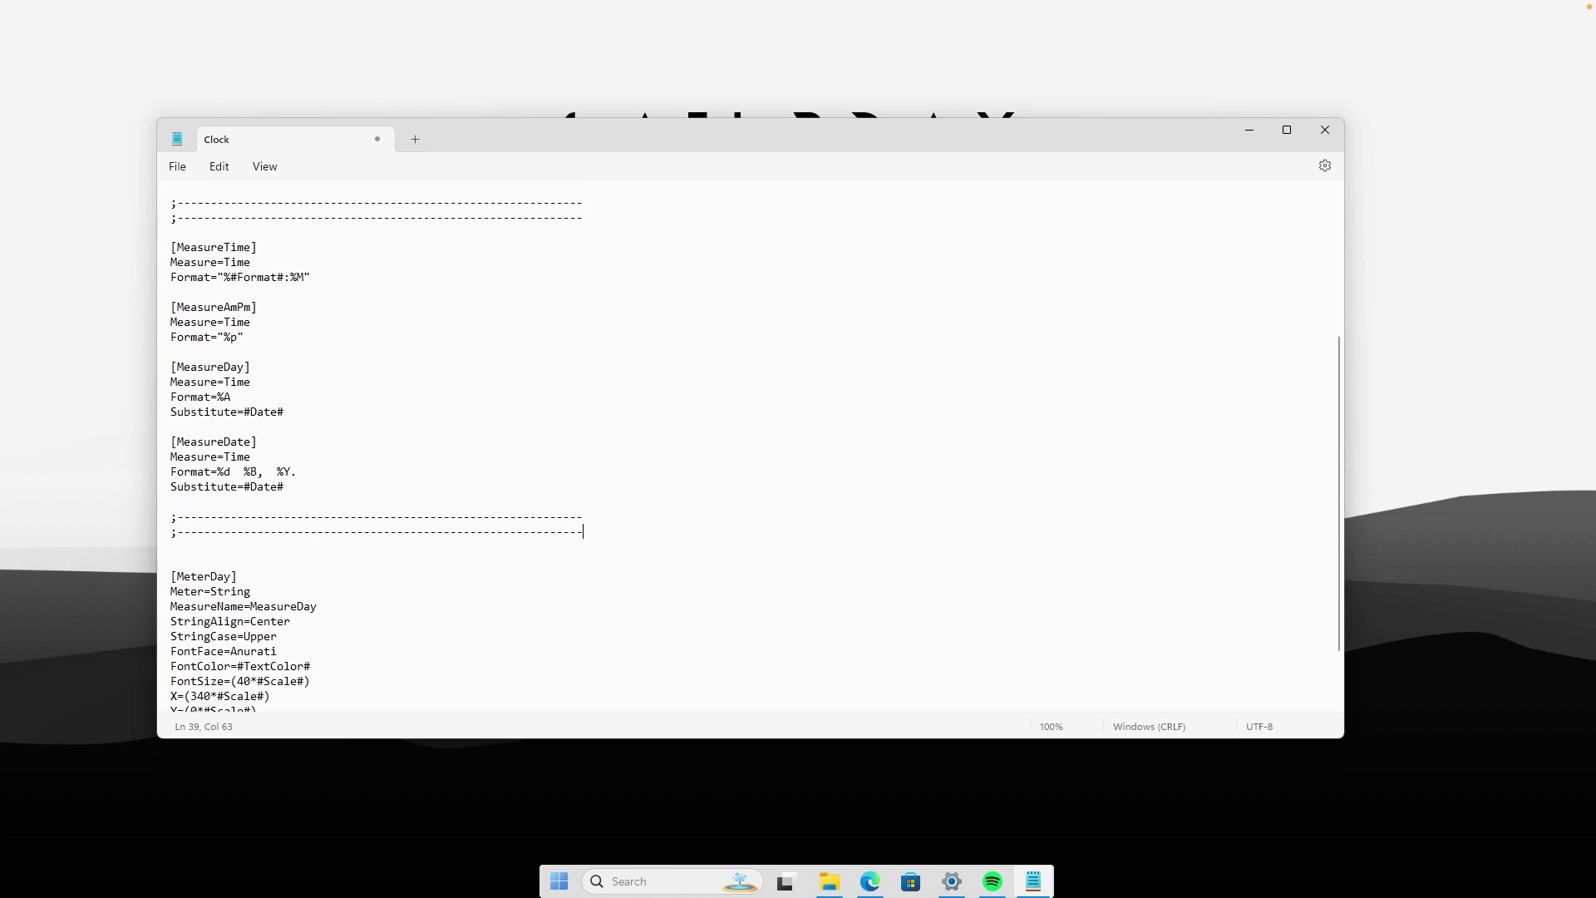
left_click(207, 326)
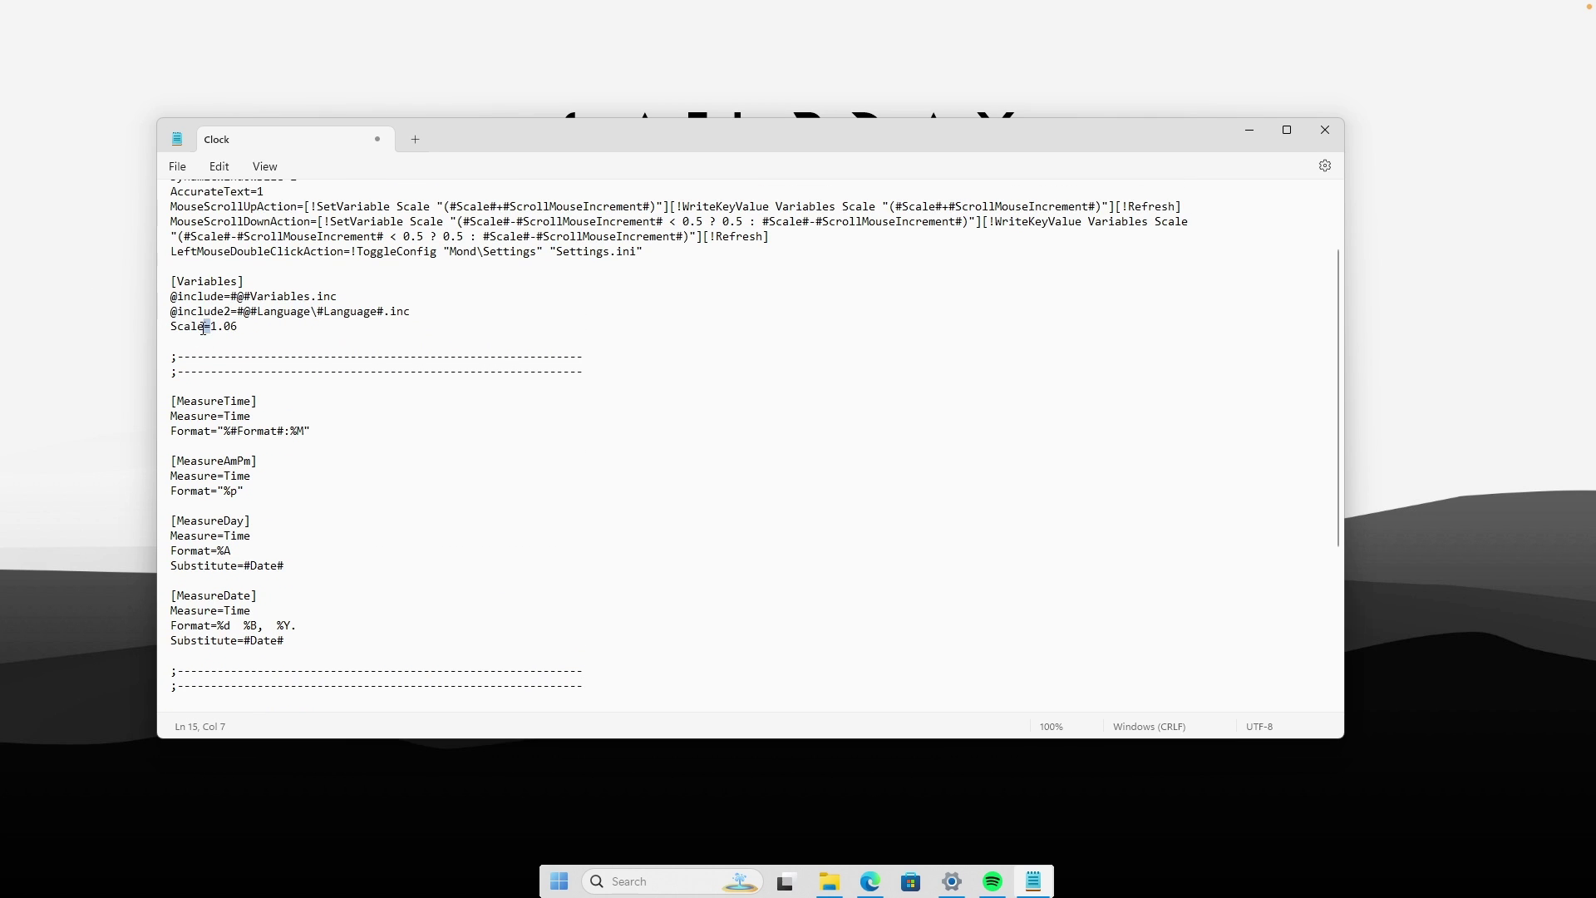
key("End")
left_click(177, 167)
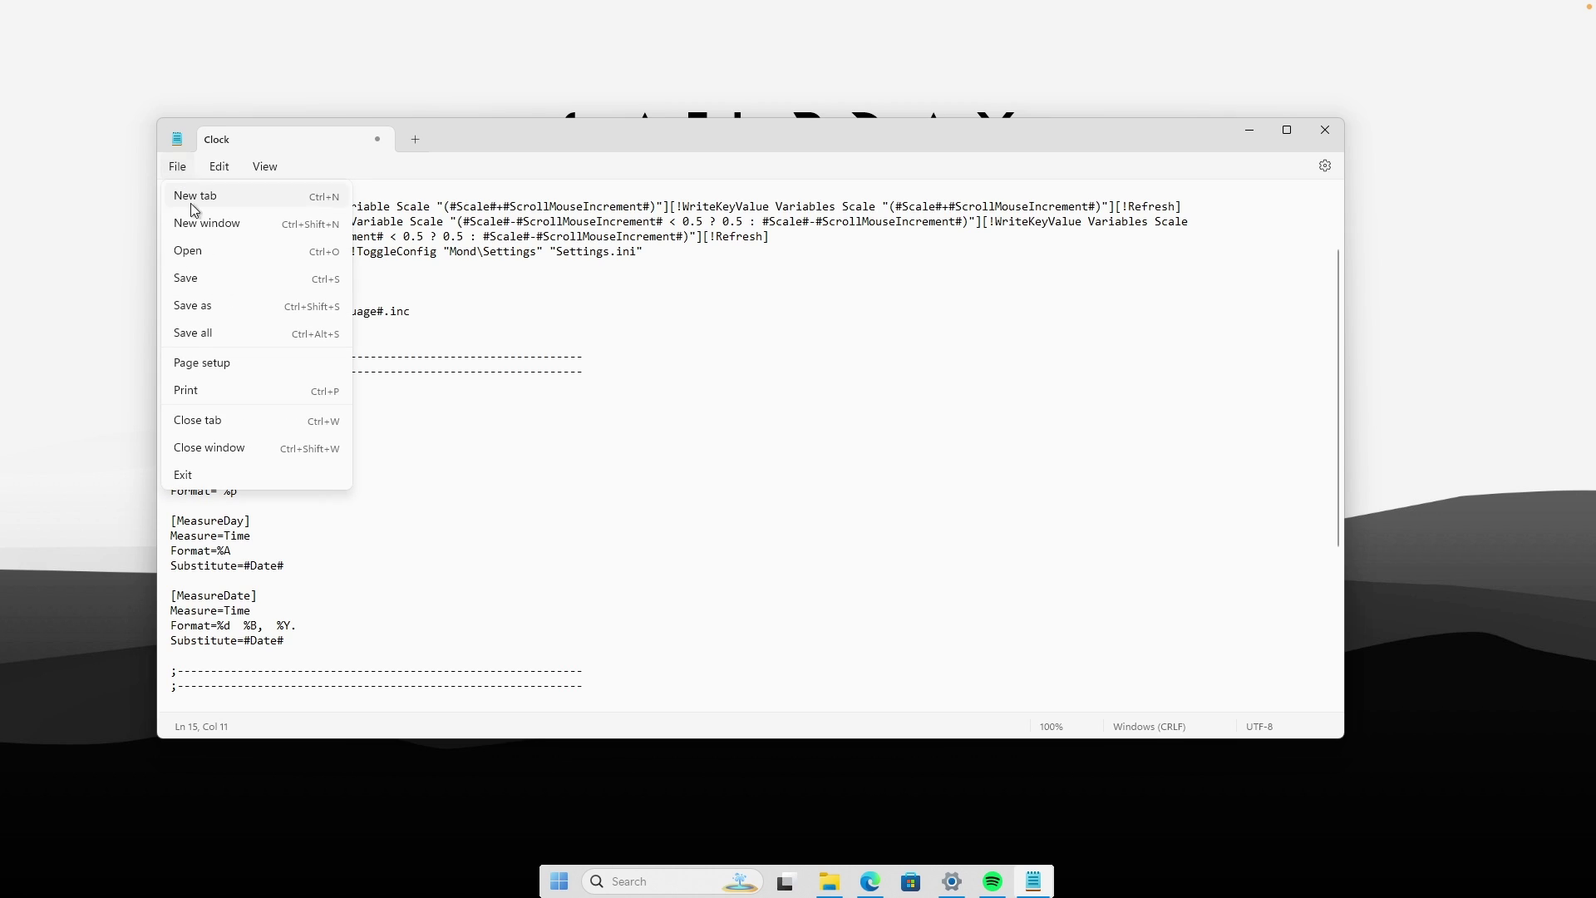
left_click(246, 278)
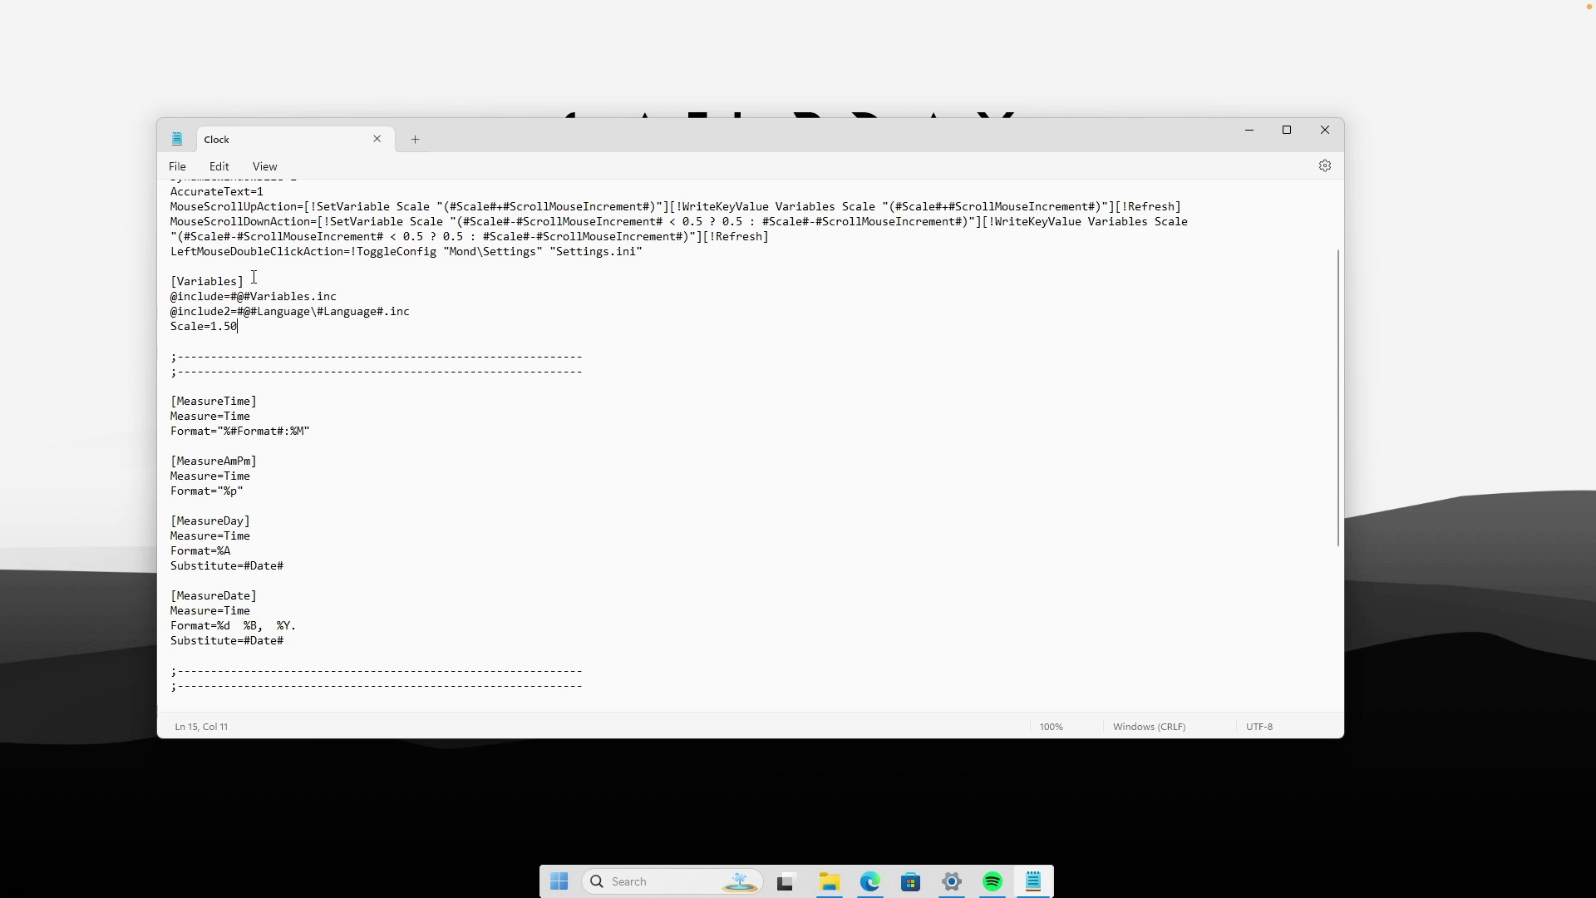
left_click(1325, 130)
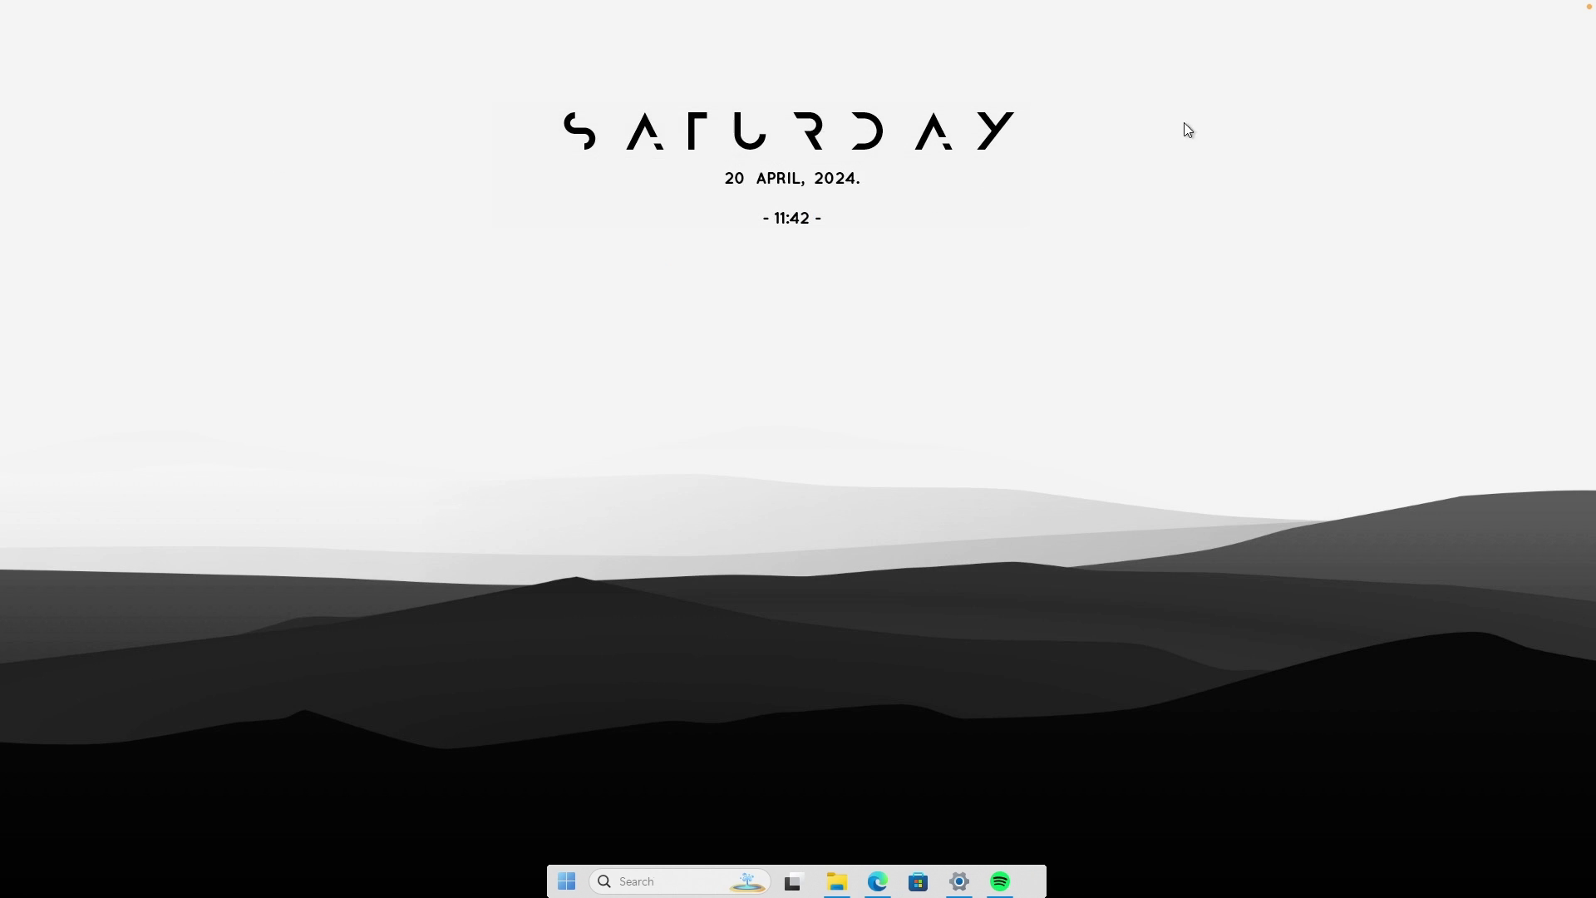
Refresh the Mond clock skin and move the enlarged weekday text to the upper centre of the desktop
right_click(997, 134)
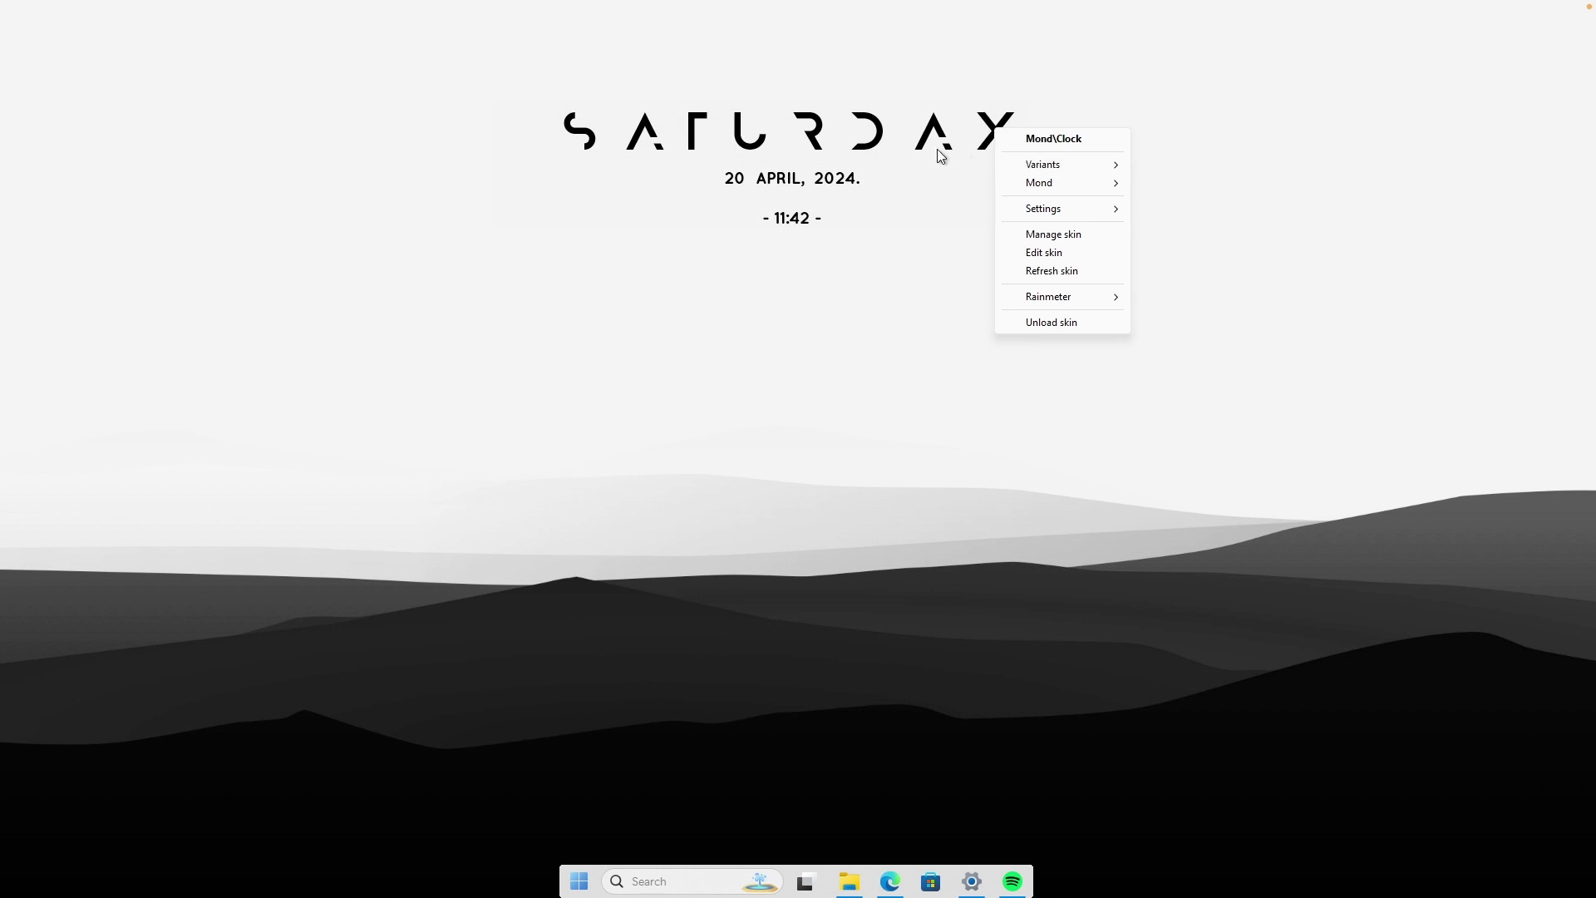
left_click(1055, 275)
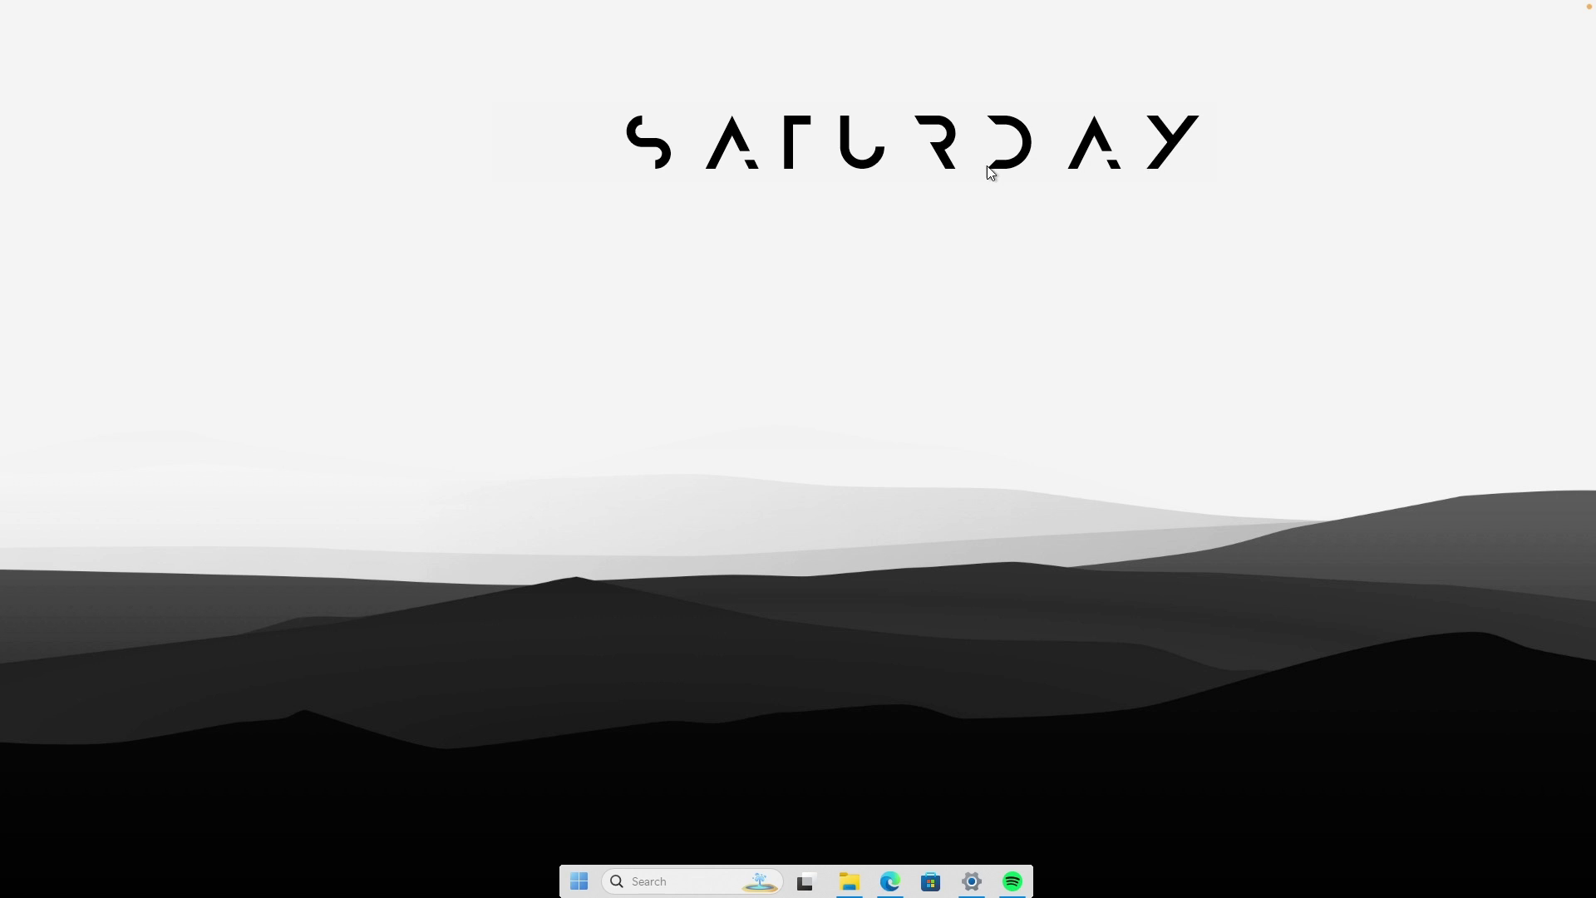
left_click_drag(948, 155, 828, 200)
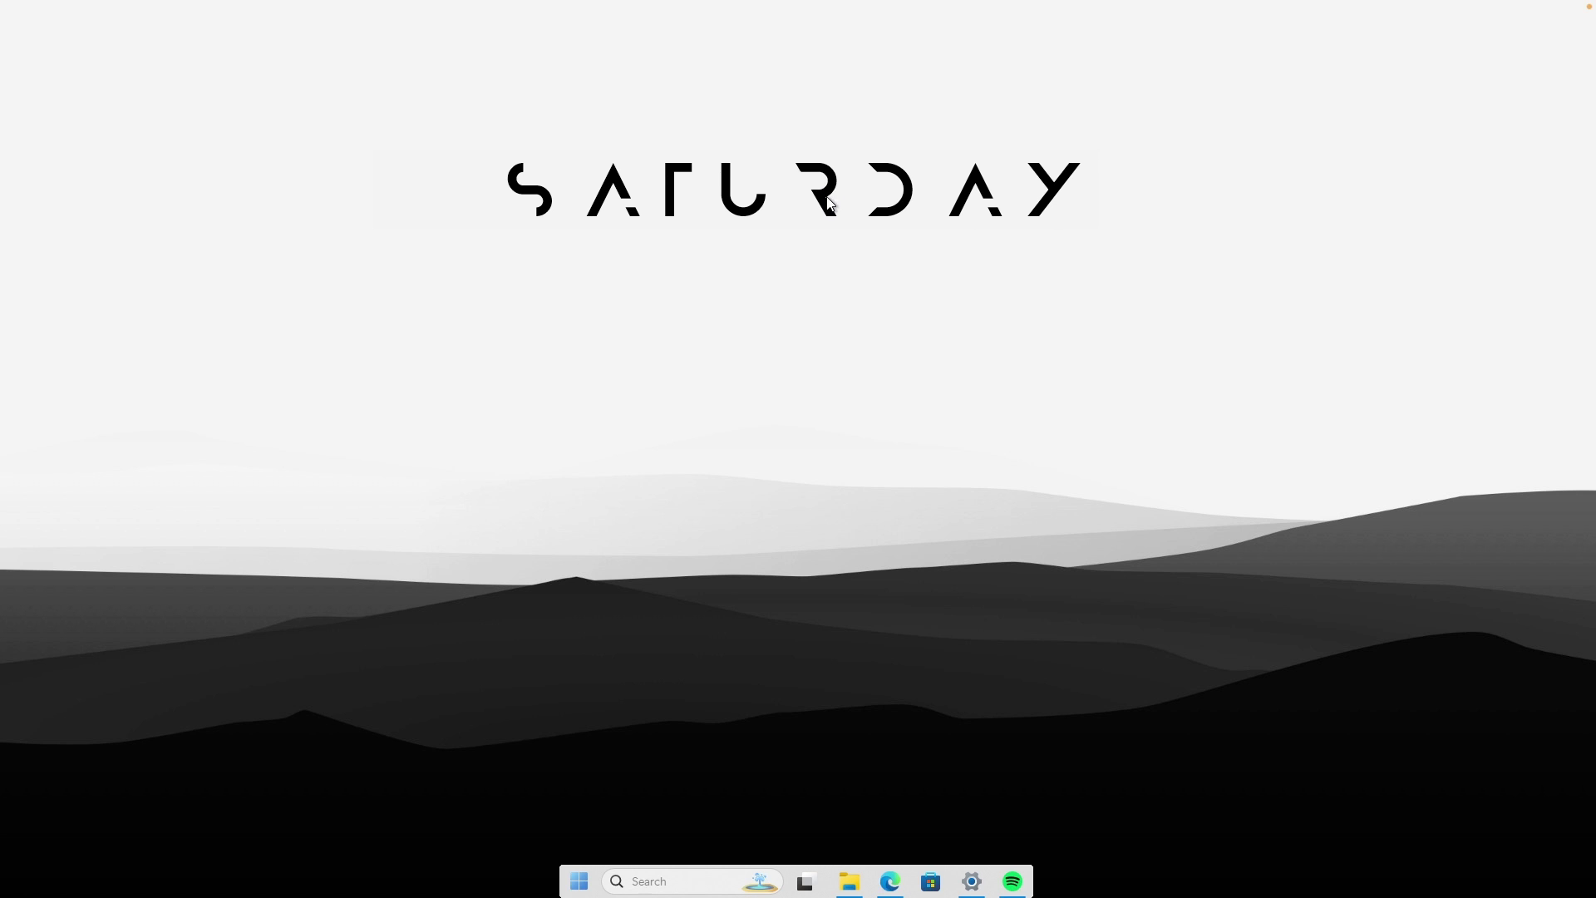
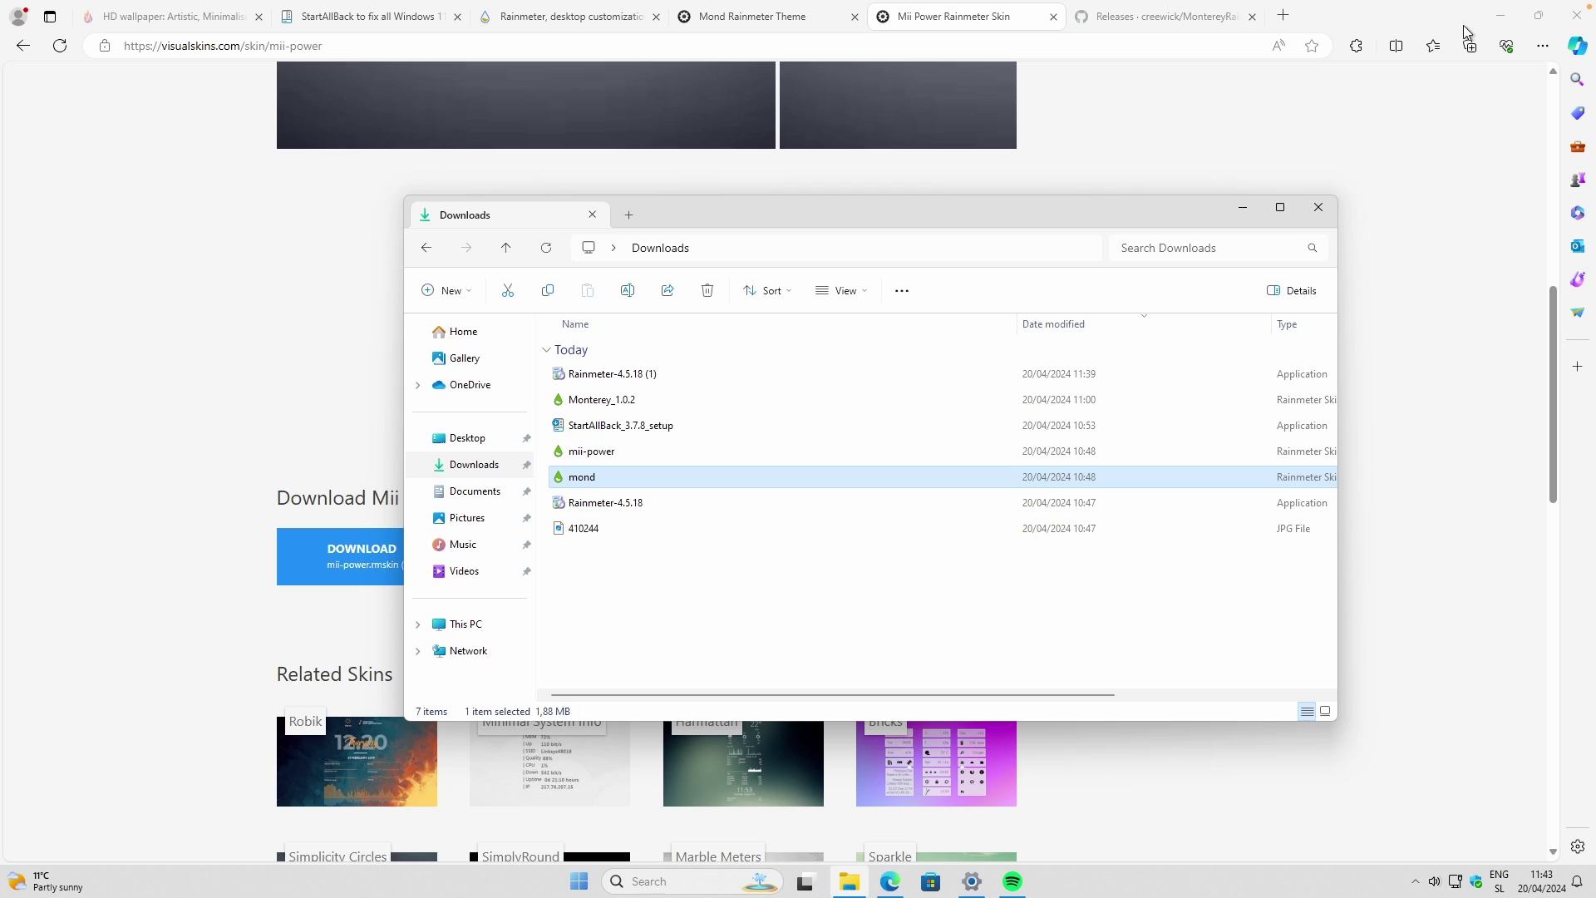
Install the mii power skin from the mii-power file in the Downloads folder, minimizing Edge and the folder window
left_click(1503, 15)
double_click(728, 453)
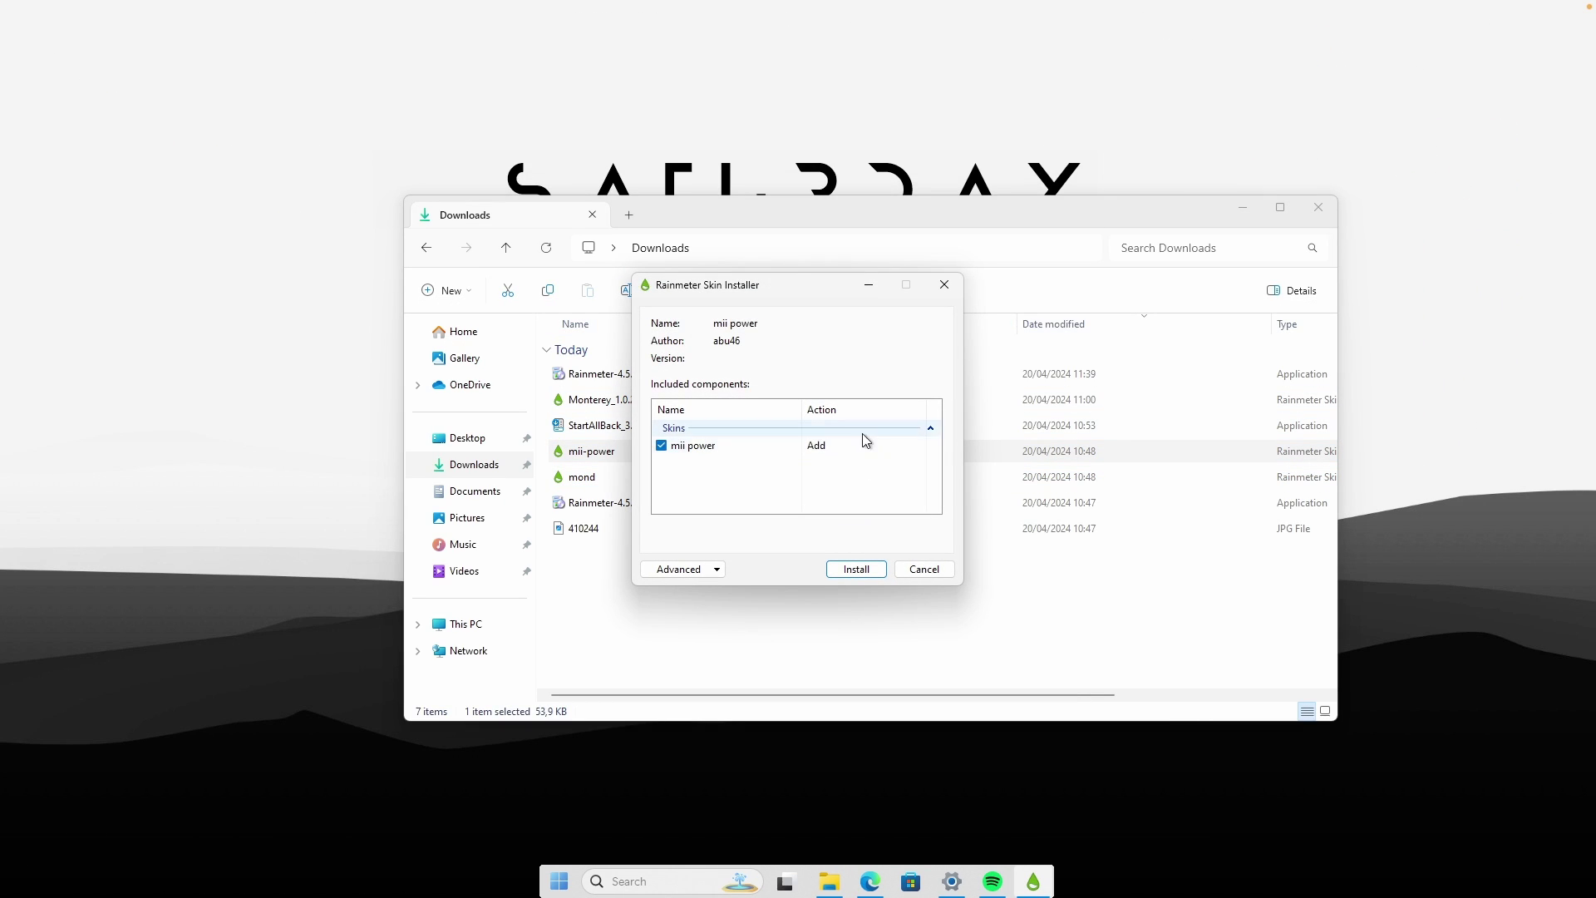
left_click(857, 569)
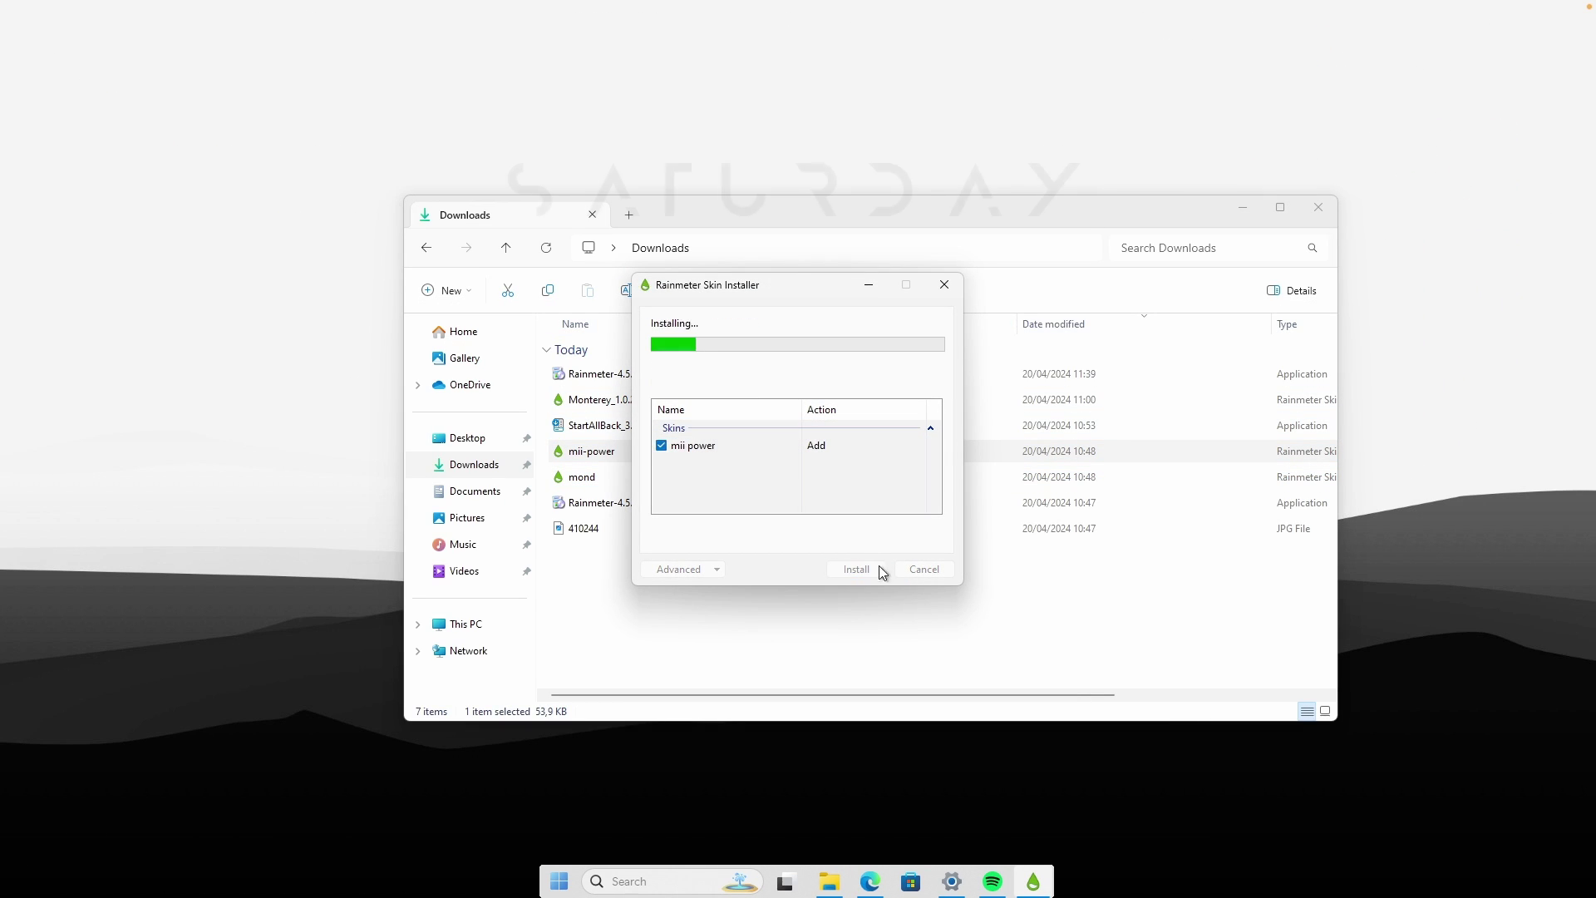
left_click(1240, 211)
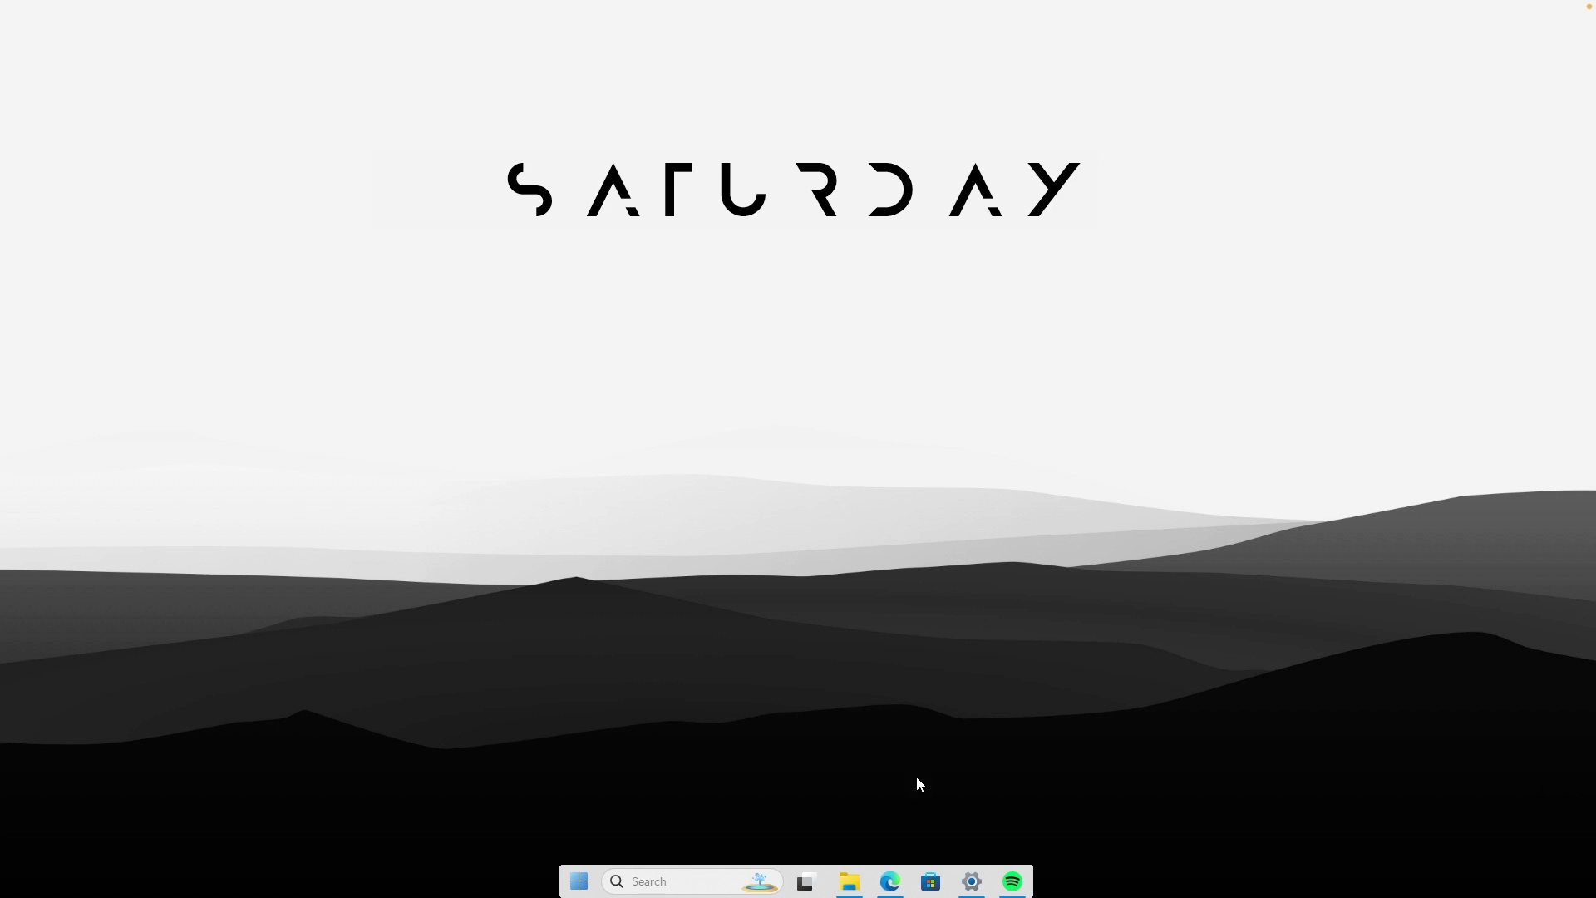
Open the Manage Rainmeter window from the system tray and minimize Edge behind it
left_click(887, 874)
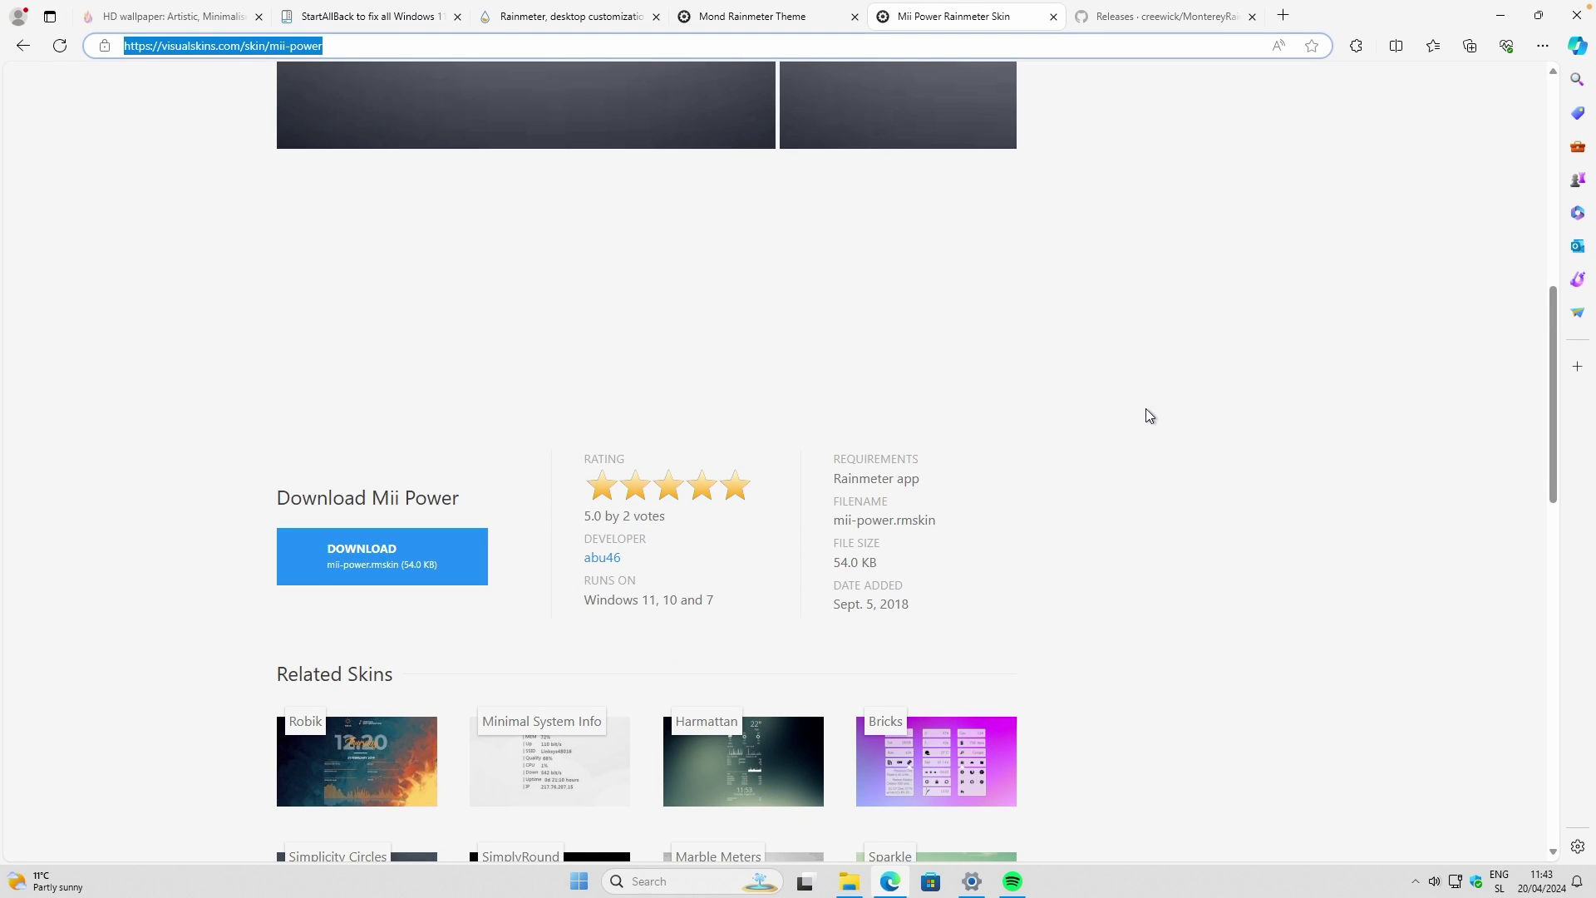
left_click(1416, 881)
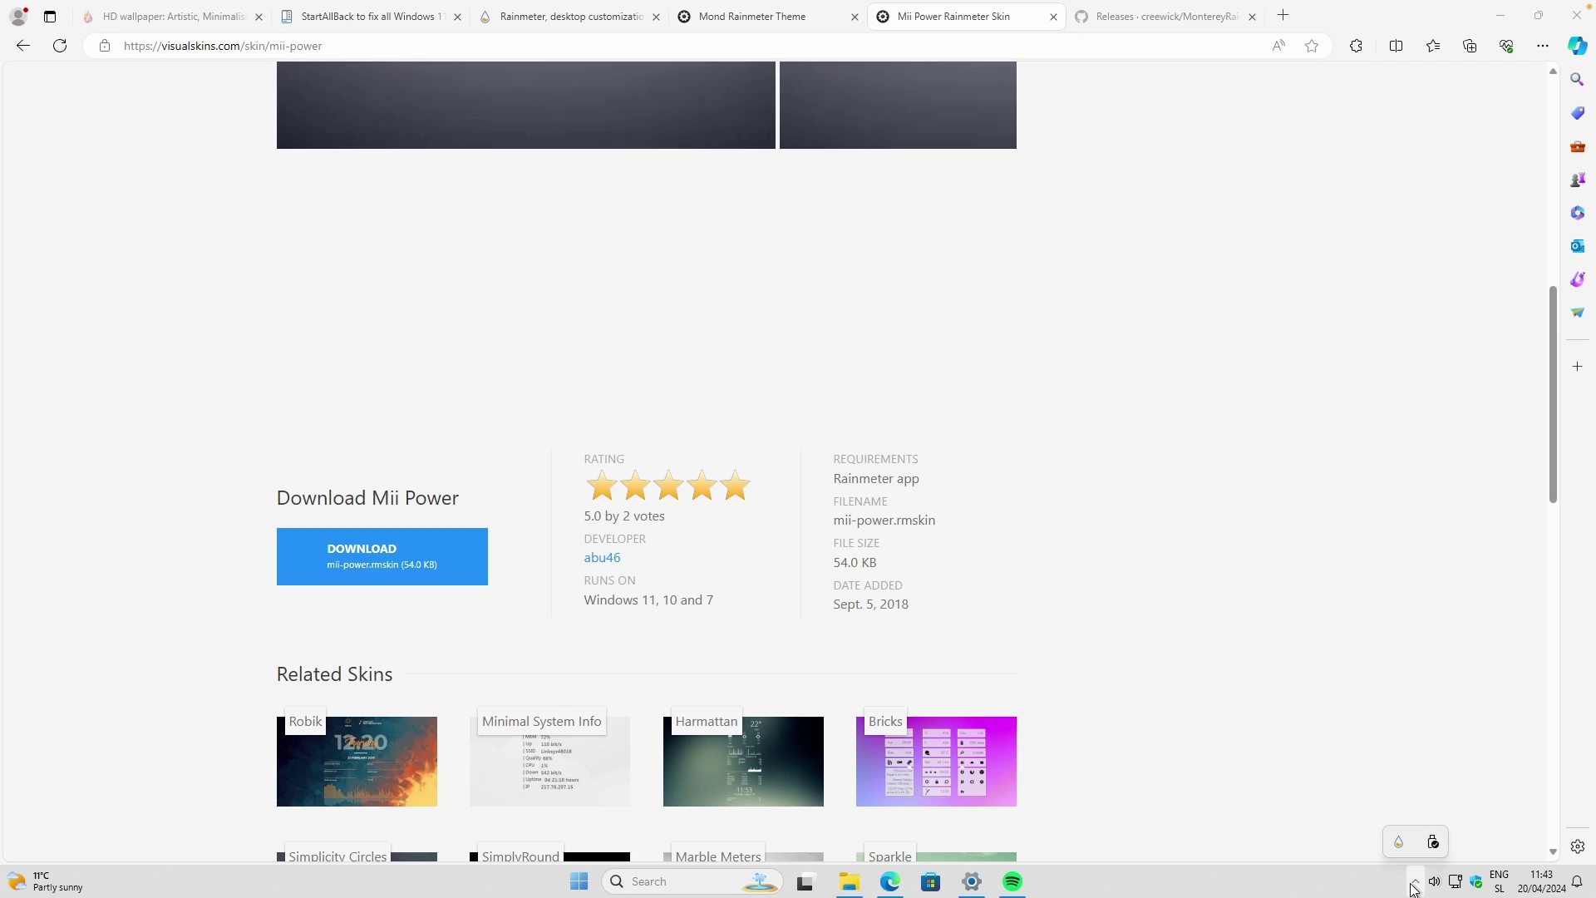
left_click(1400, 843)
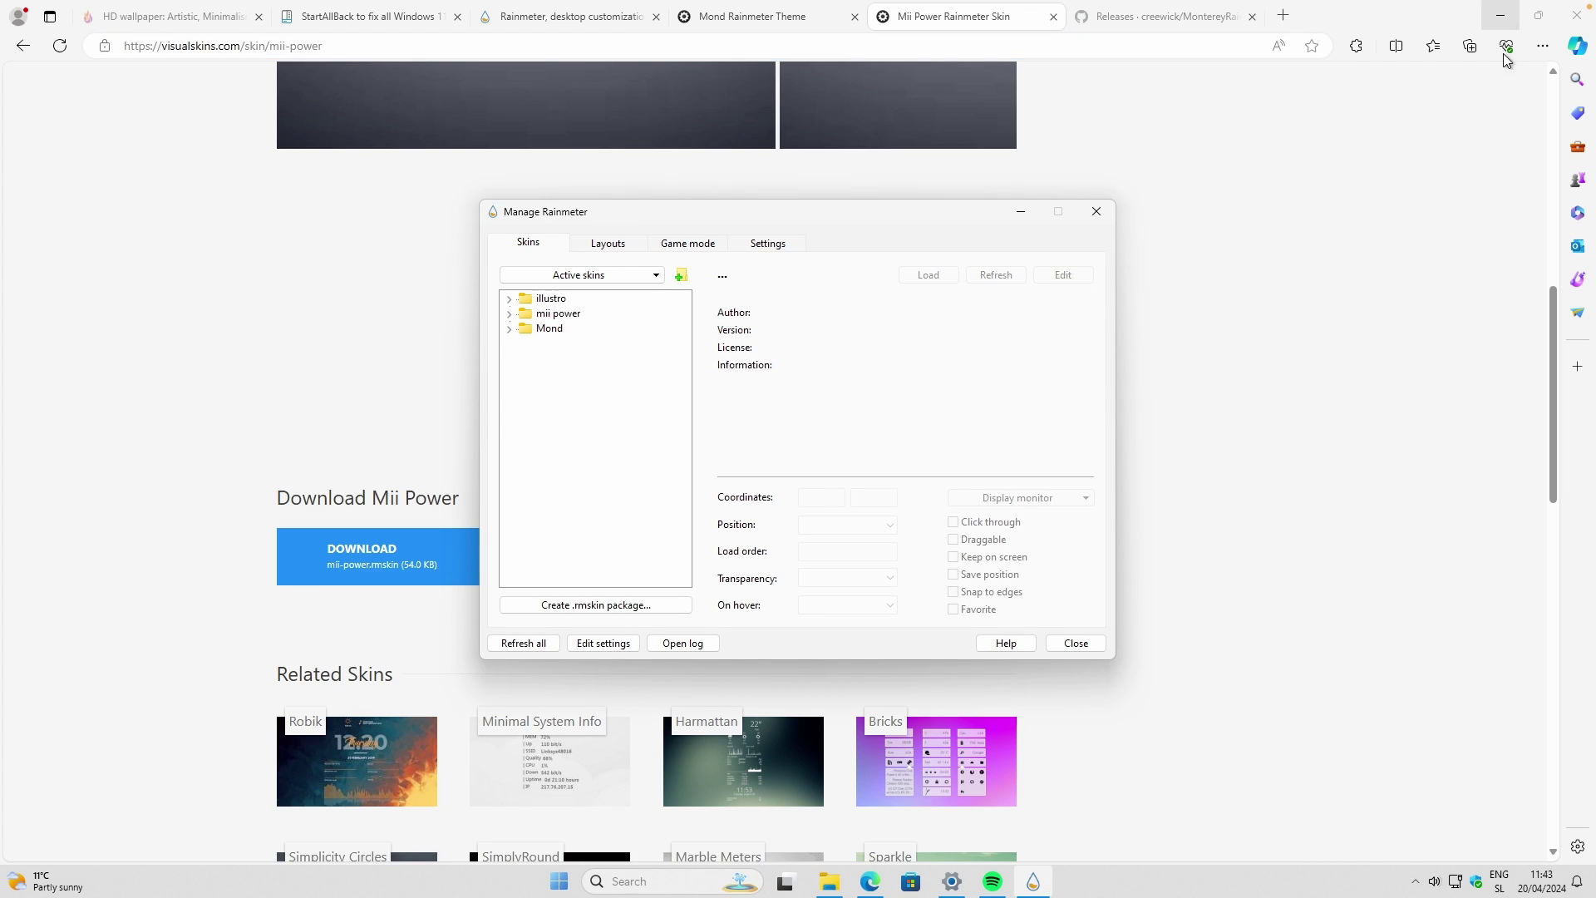
left_click(1500, 15)
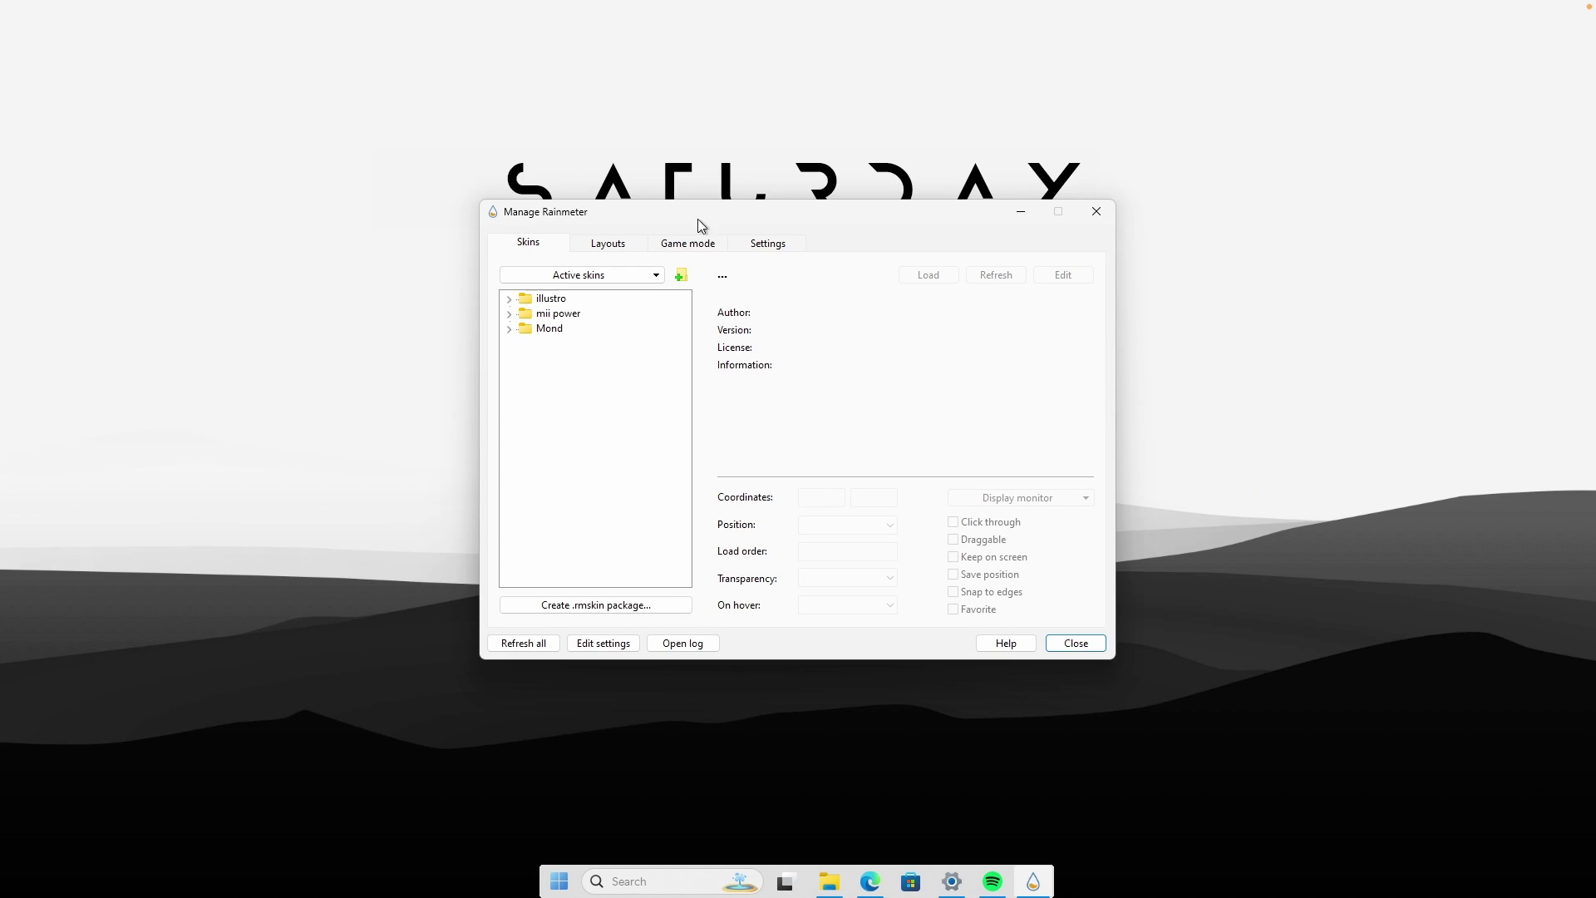
Load the W.ini variant from the power folder of the mii power skin
left_click(509, 313)
left_click(555, 320)
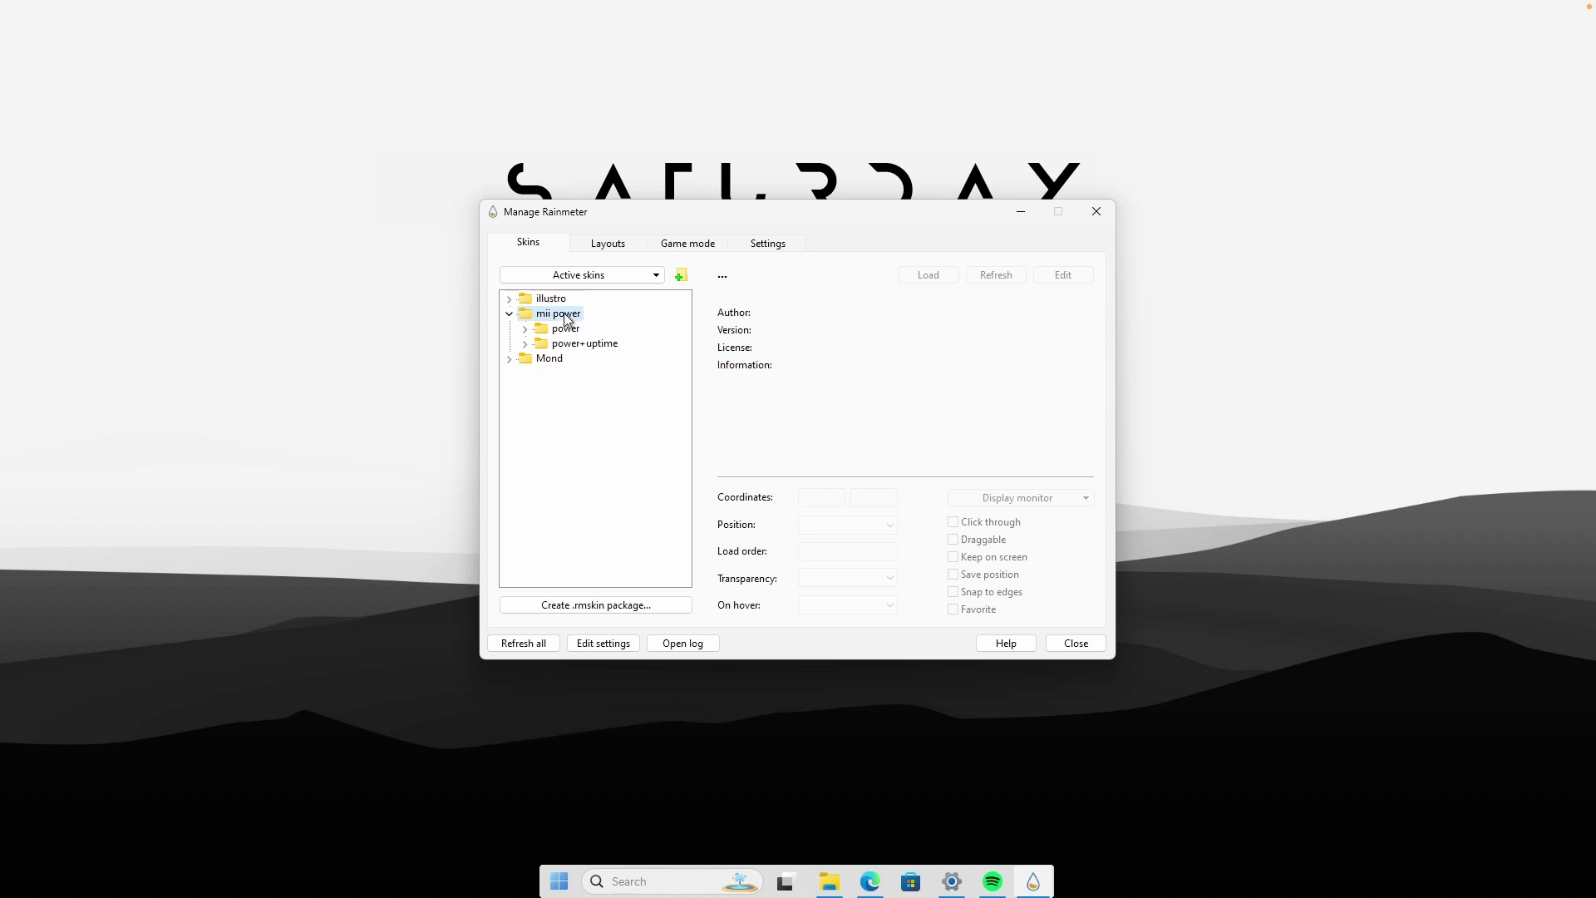
left_click(525, 329)
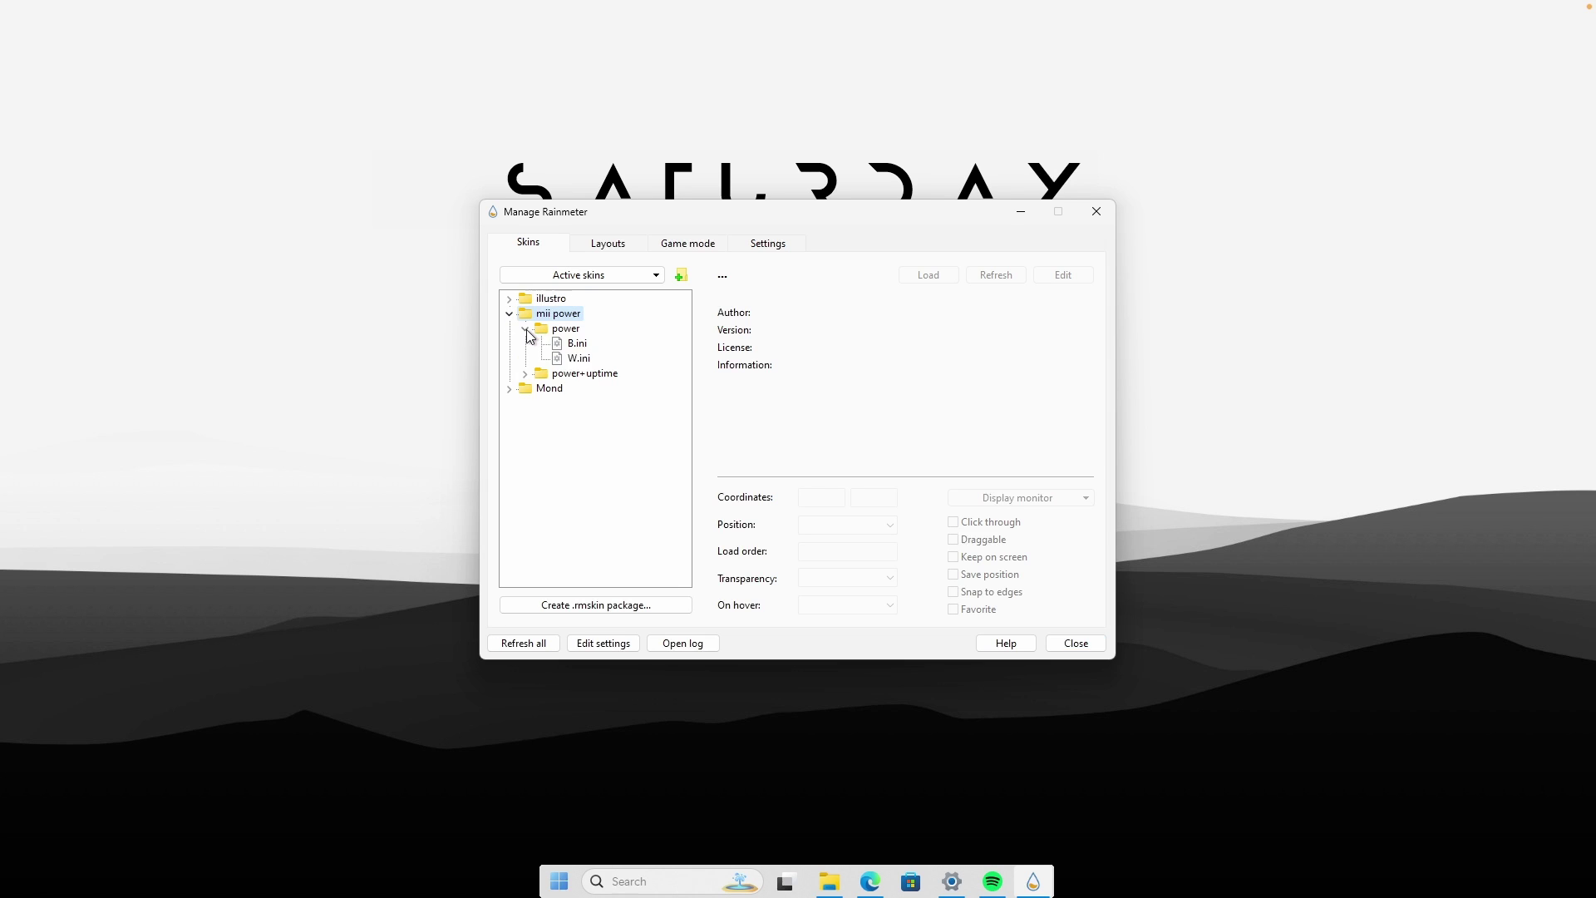
left_click(579, 346)
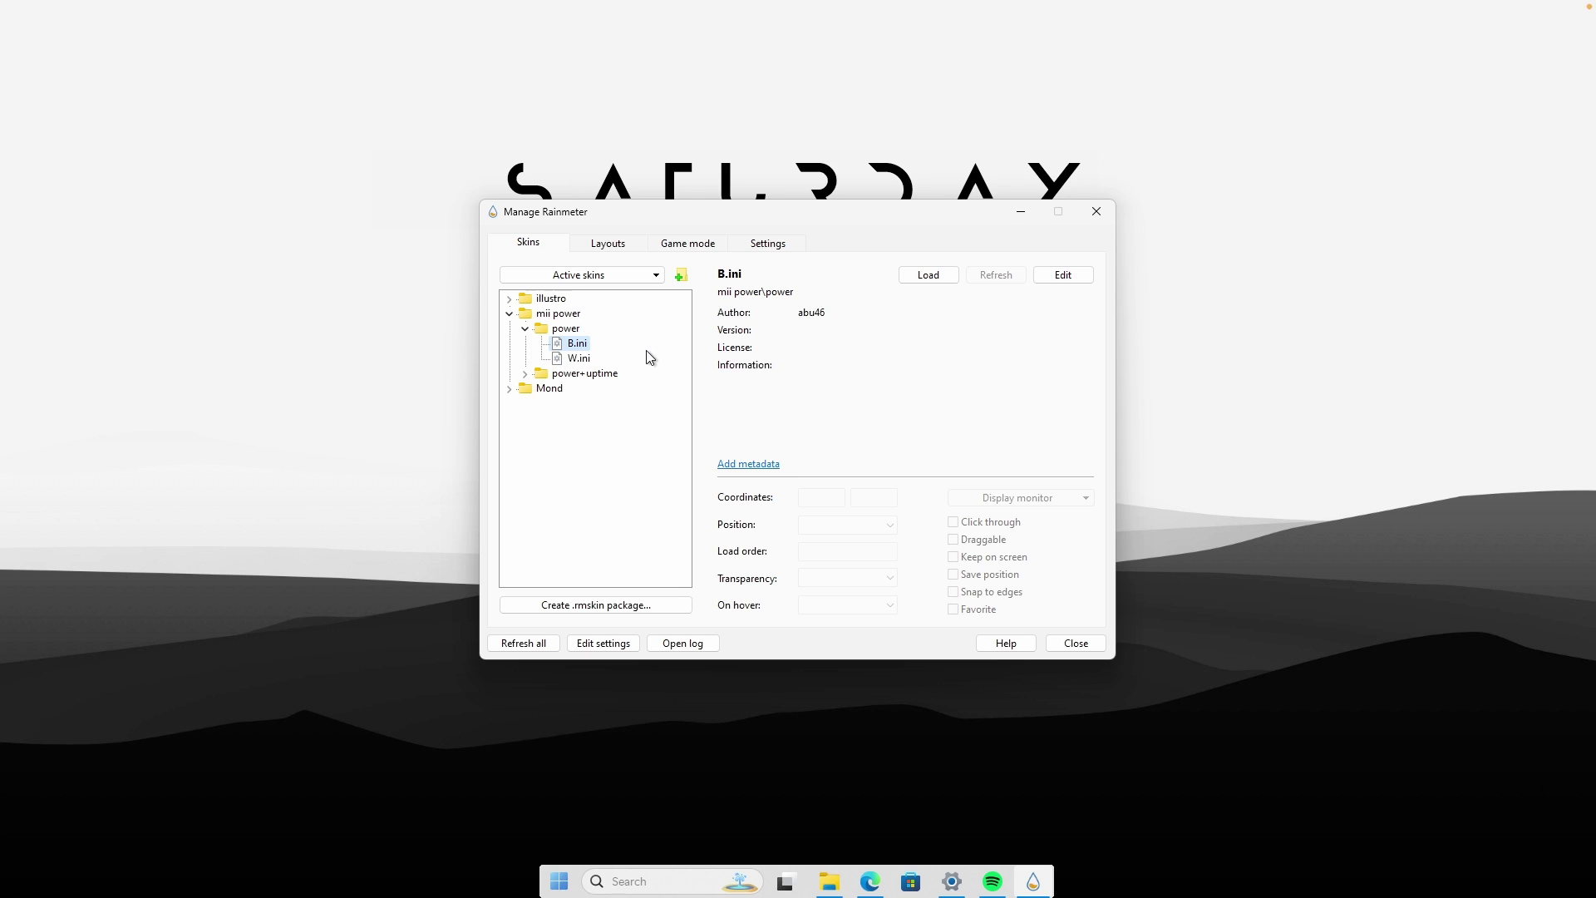
left_click(586, 360)
double_click(585, 360)
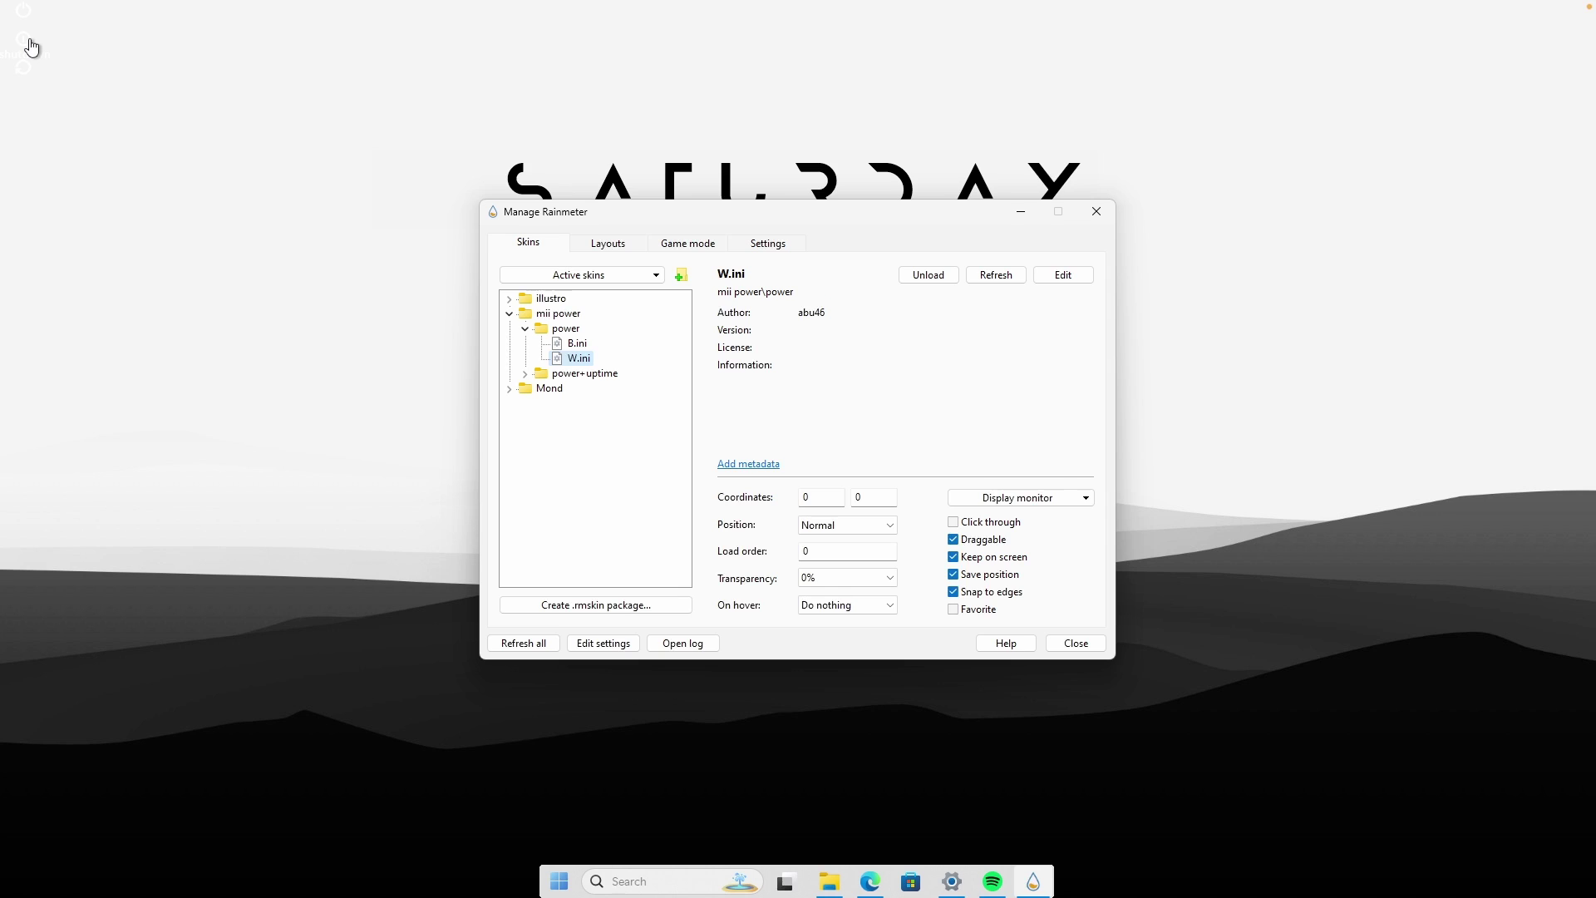
Move the mii power skin to the desktop's lower-left area at about coordinates 45, 872 and close the Rainmeter manager
left_click_drag(32, 46, 40, 692)
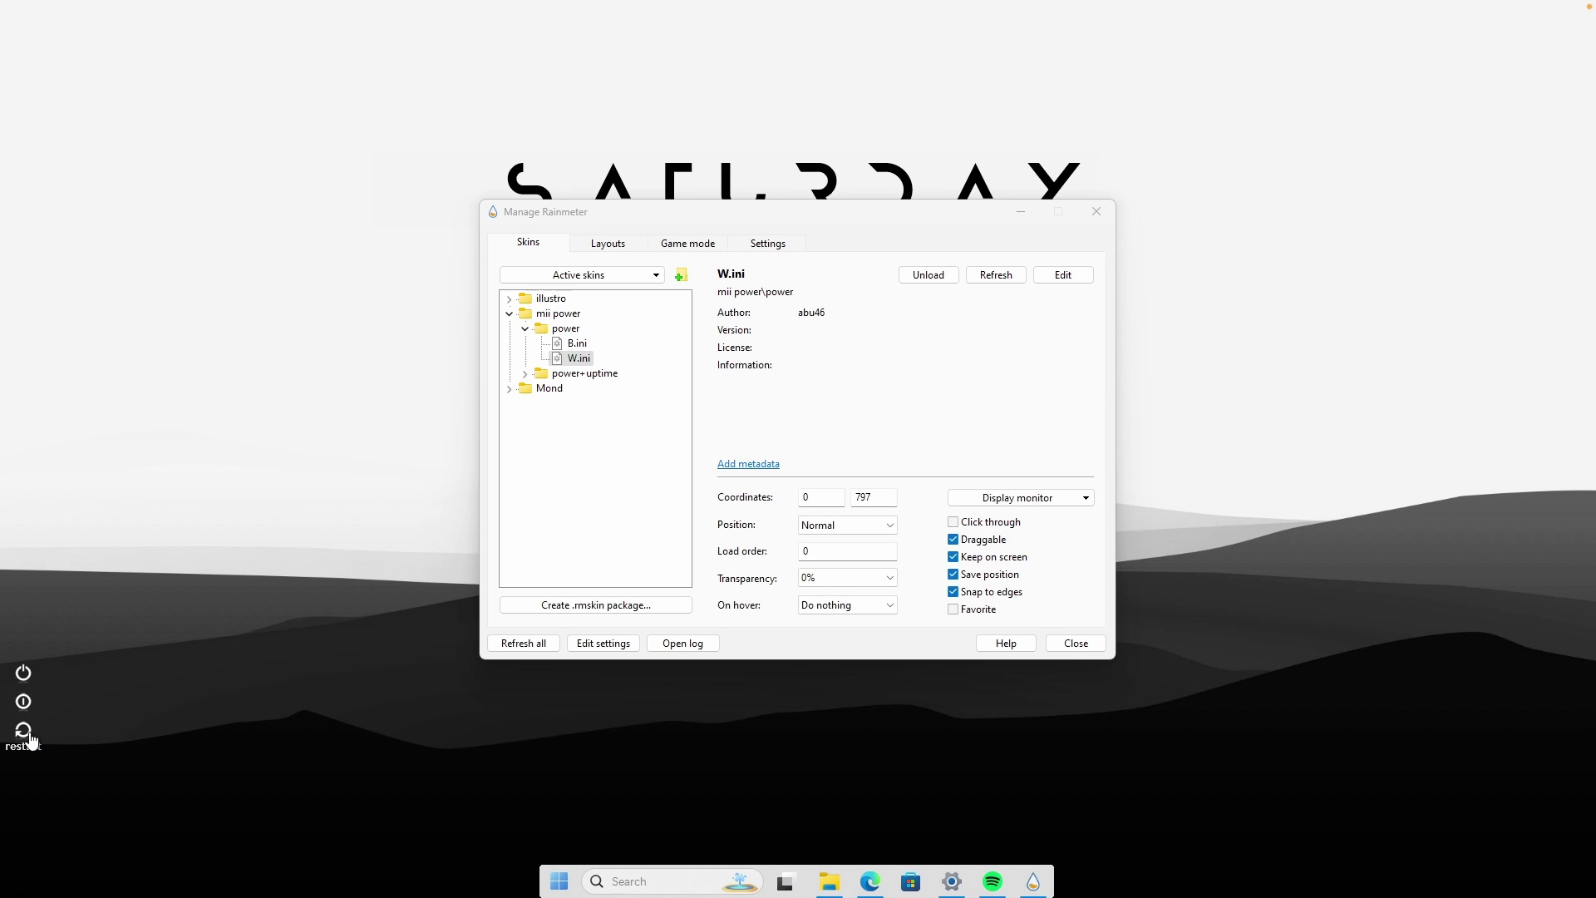
left_click_drag(31, 735, 68, 800)
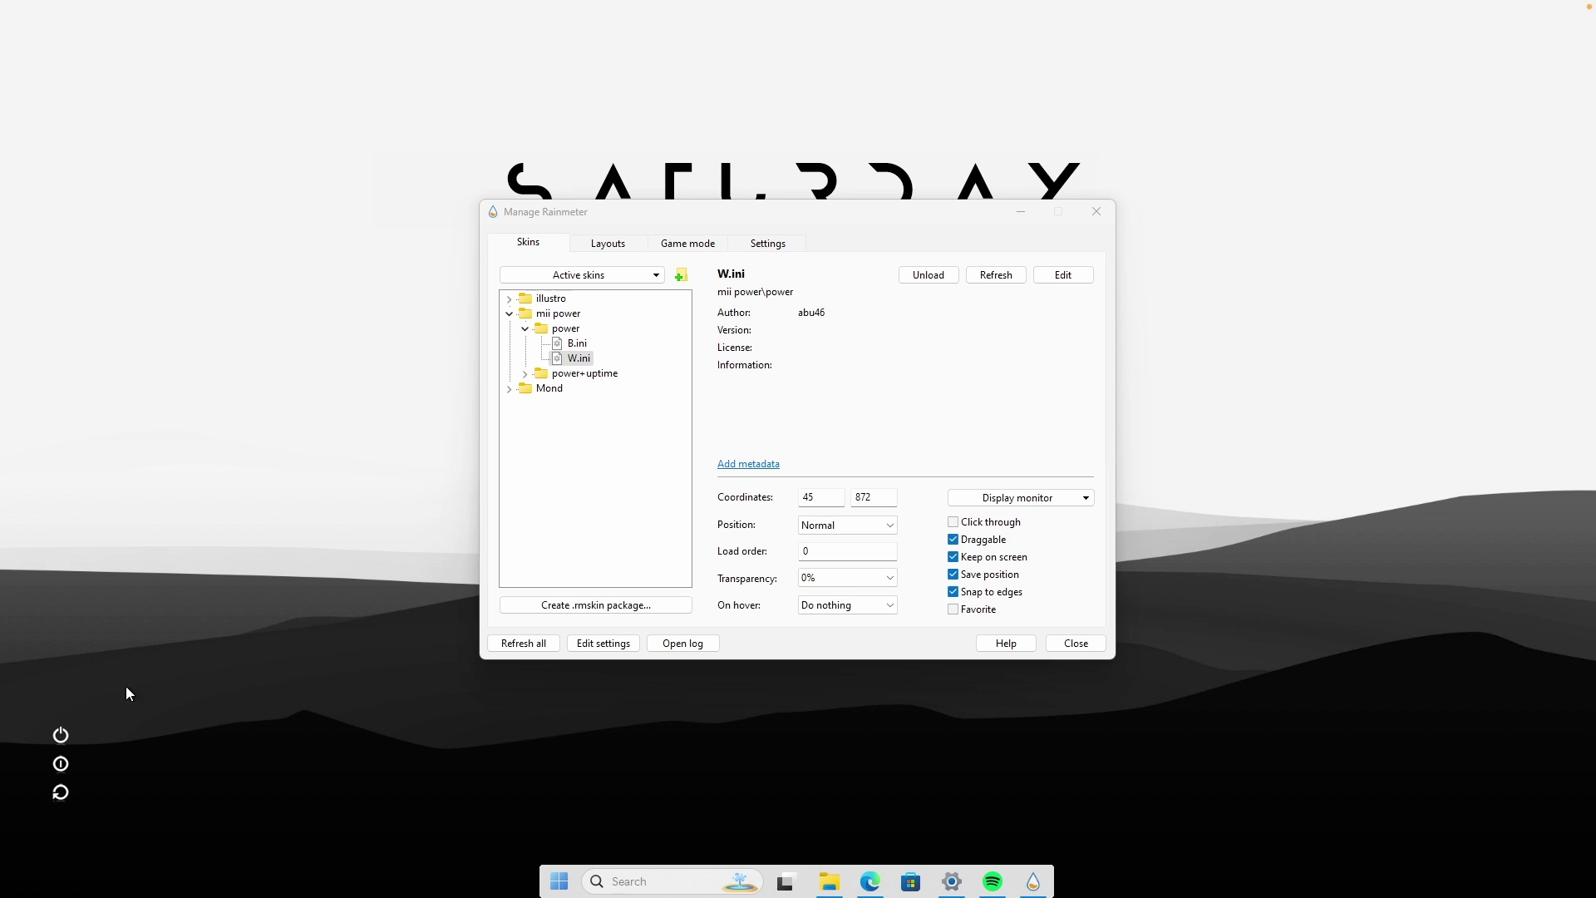
left_click(1097, 211)
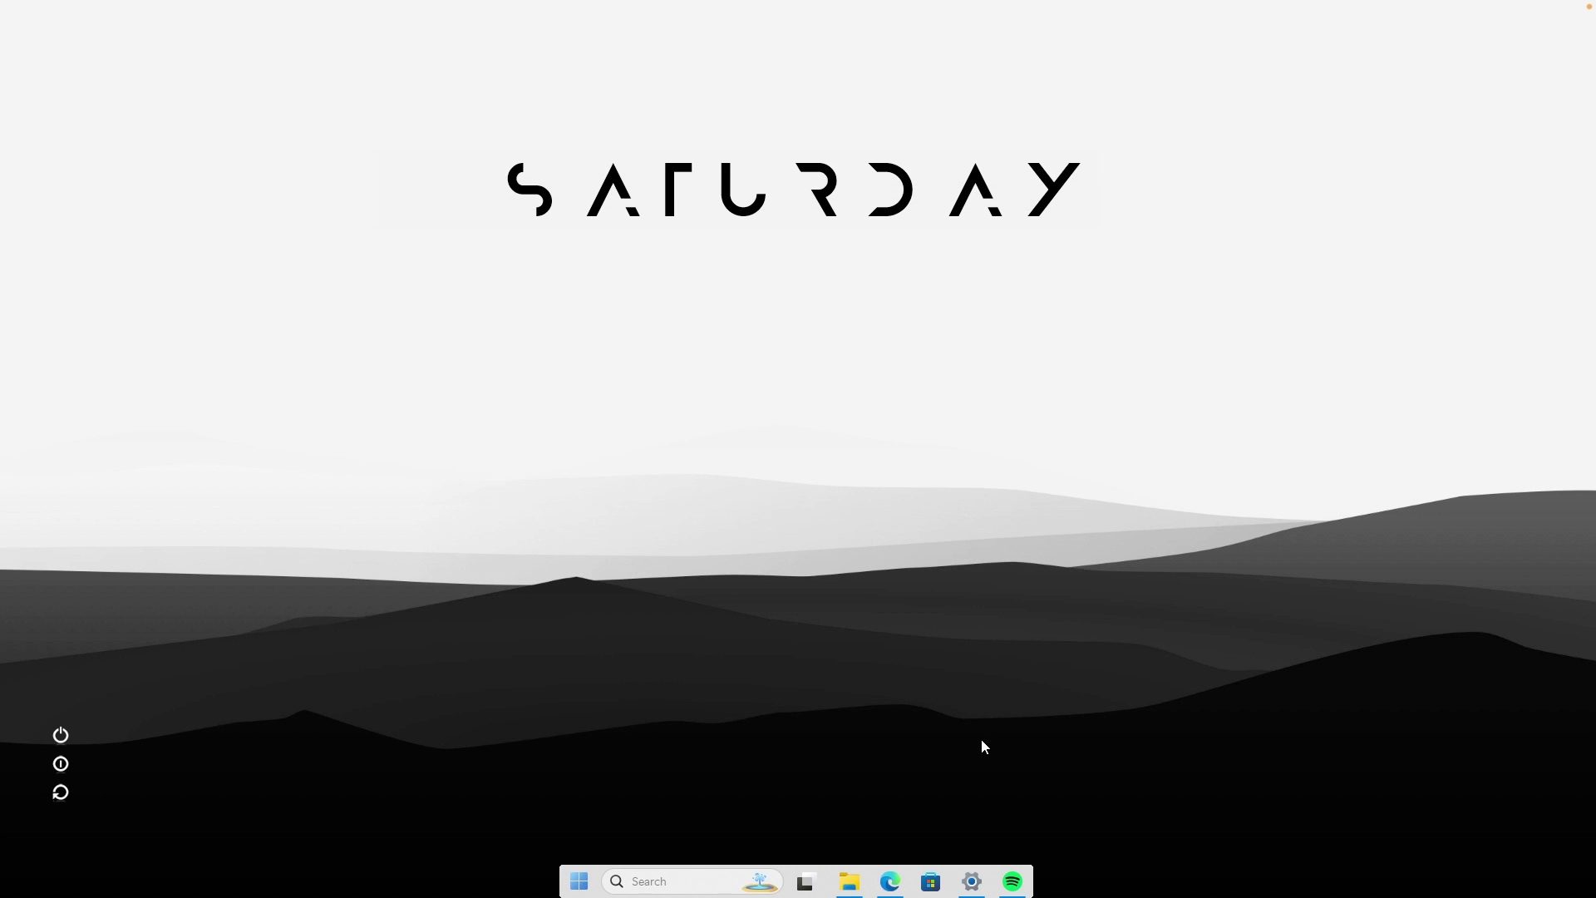
Switch to Edge and show the MontereyRainmeter releases page on GitHub
left_click(890, 881)
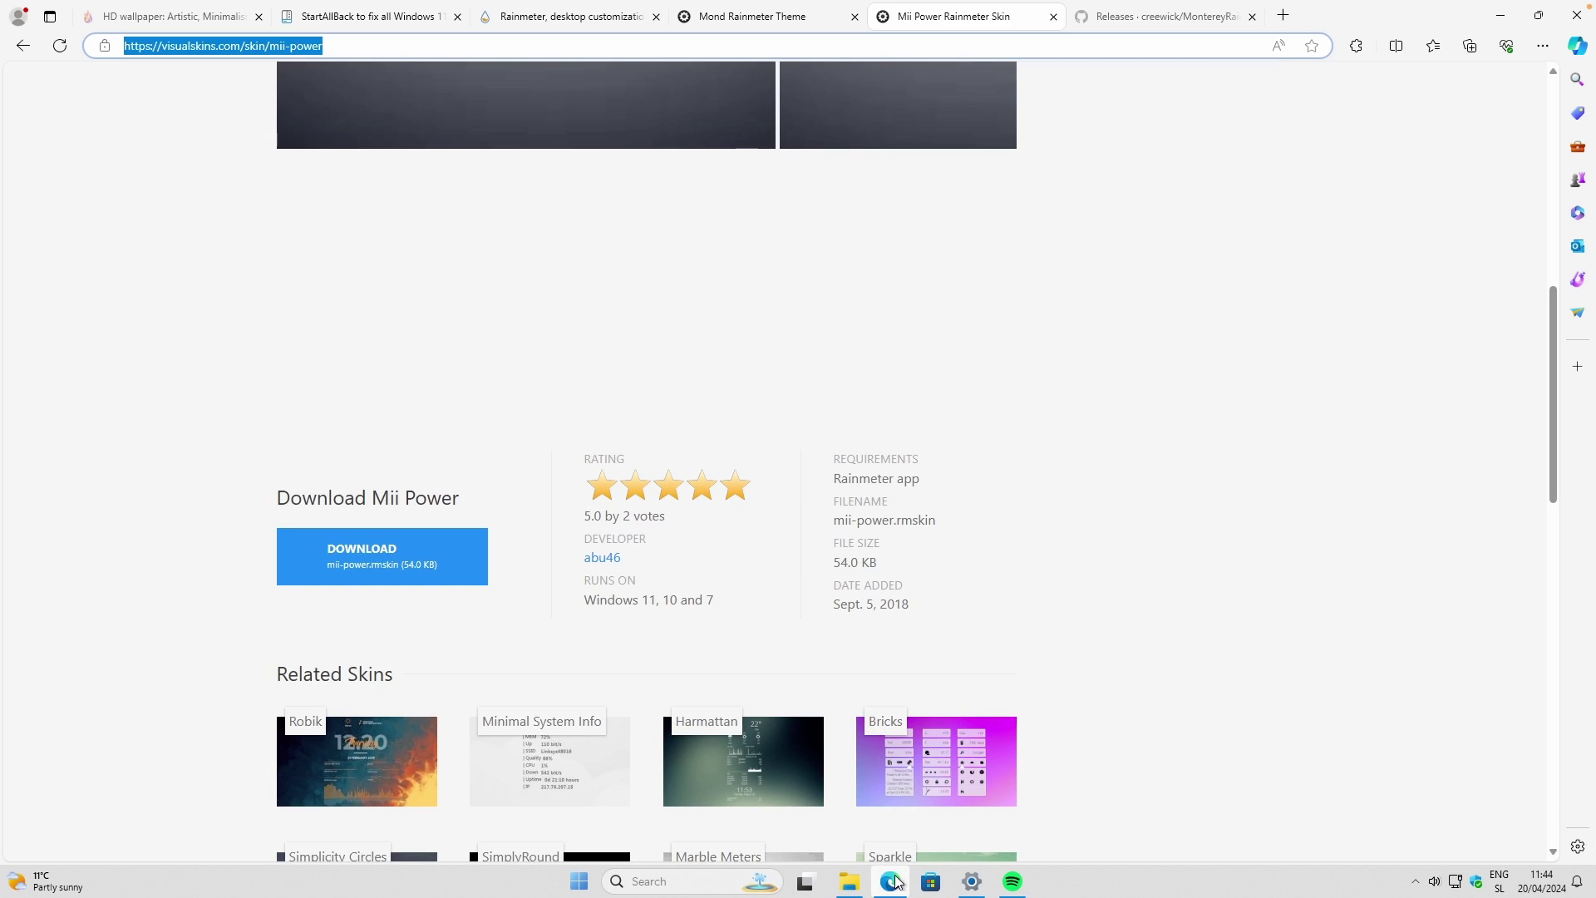
left_click(1219, 12)
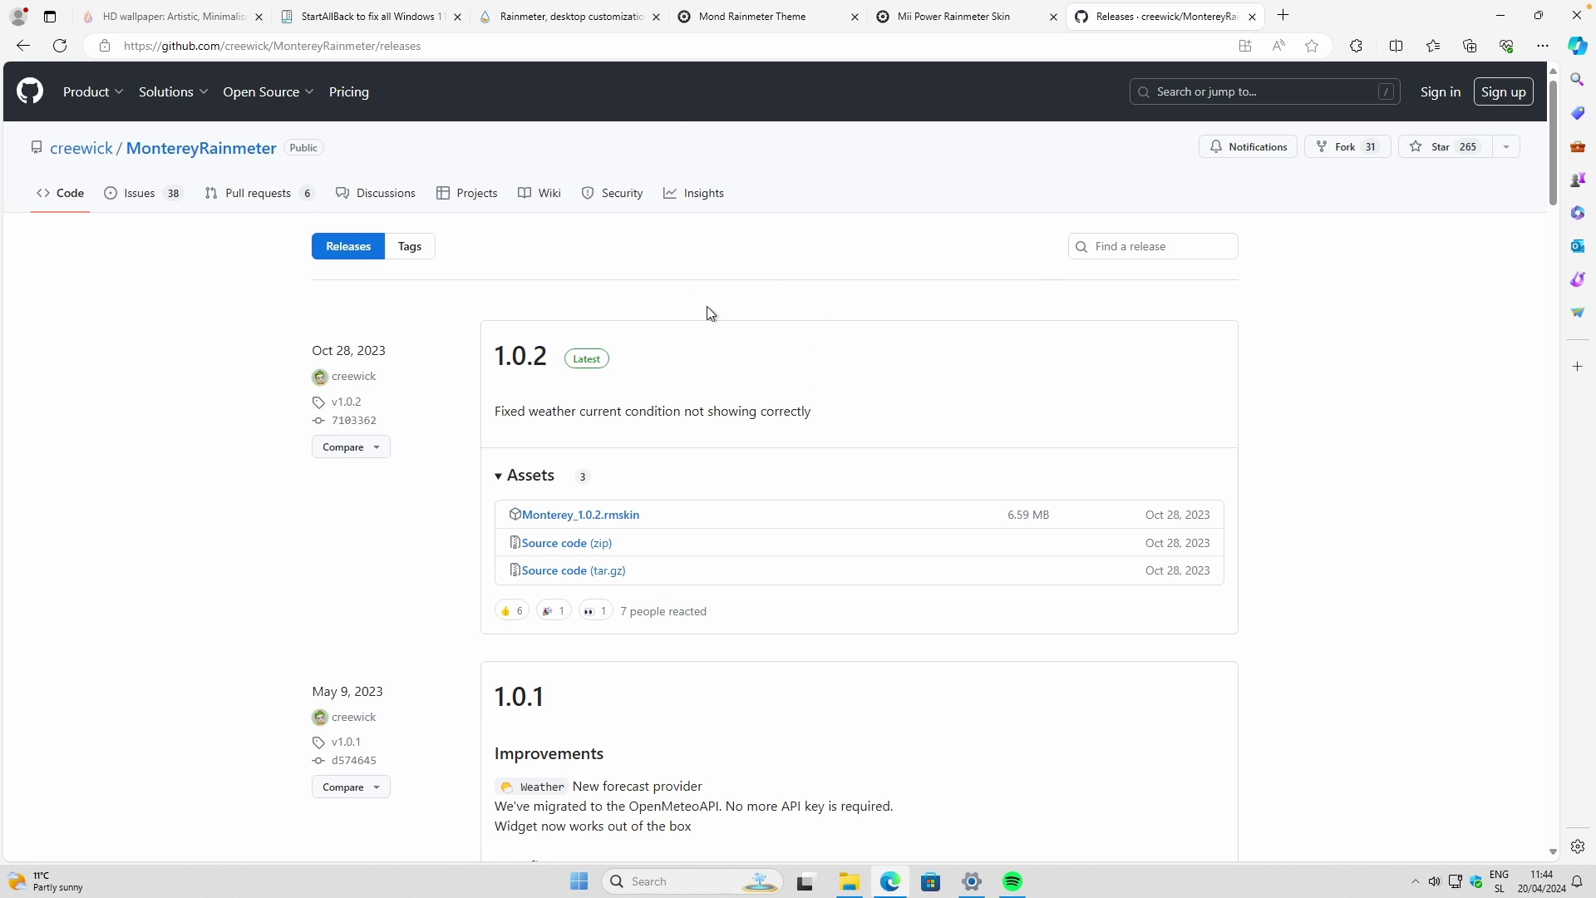
Install the Monterey_1.0.2 Rainmeter skin from the Downloads folder with its included skins loaded
left_click(627, 55)
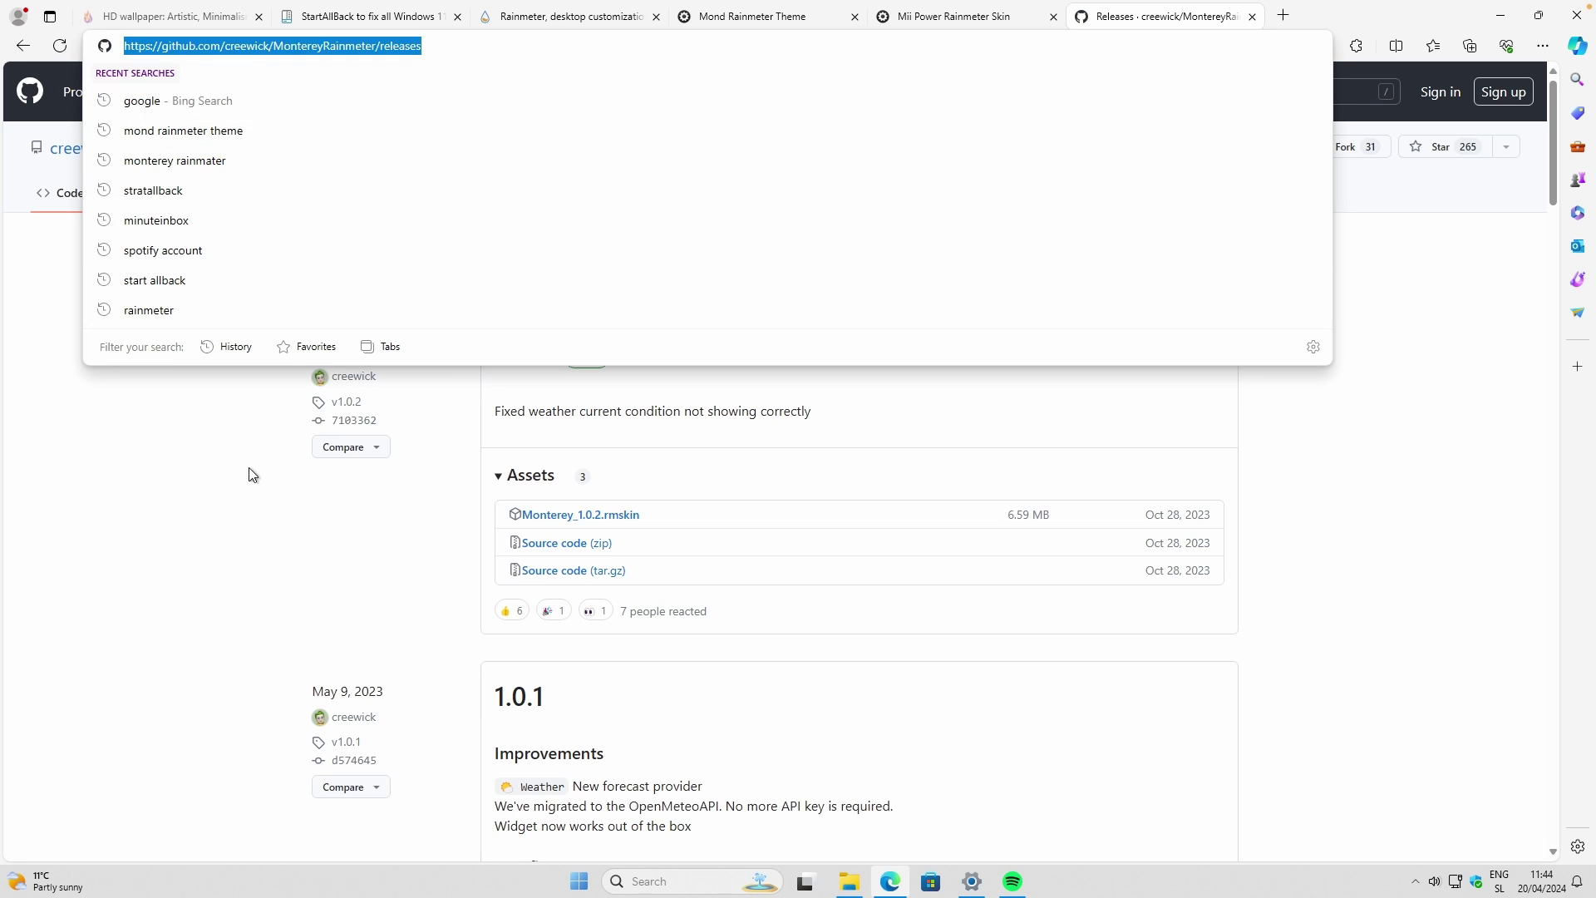
left_click(274, 465)
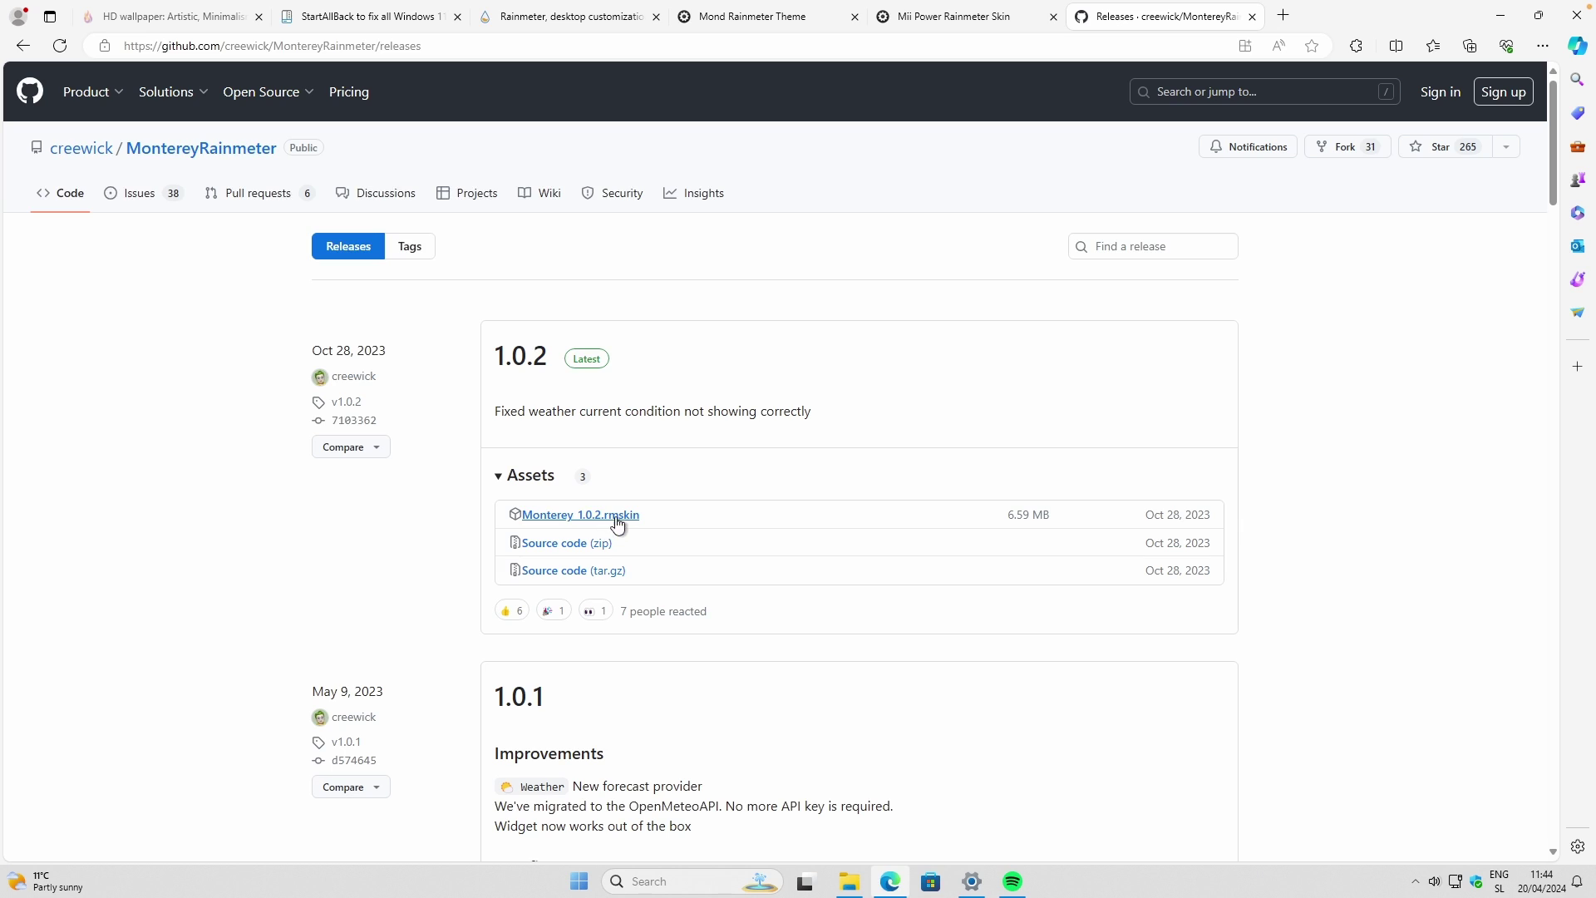
left_click(848, 881)
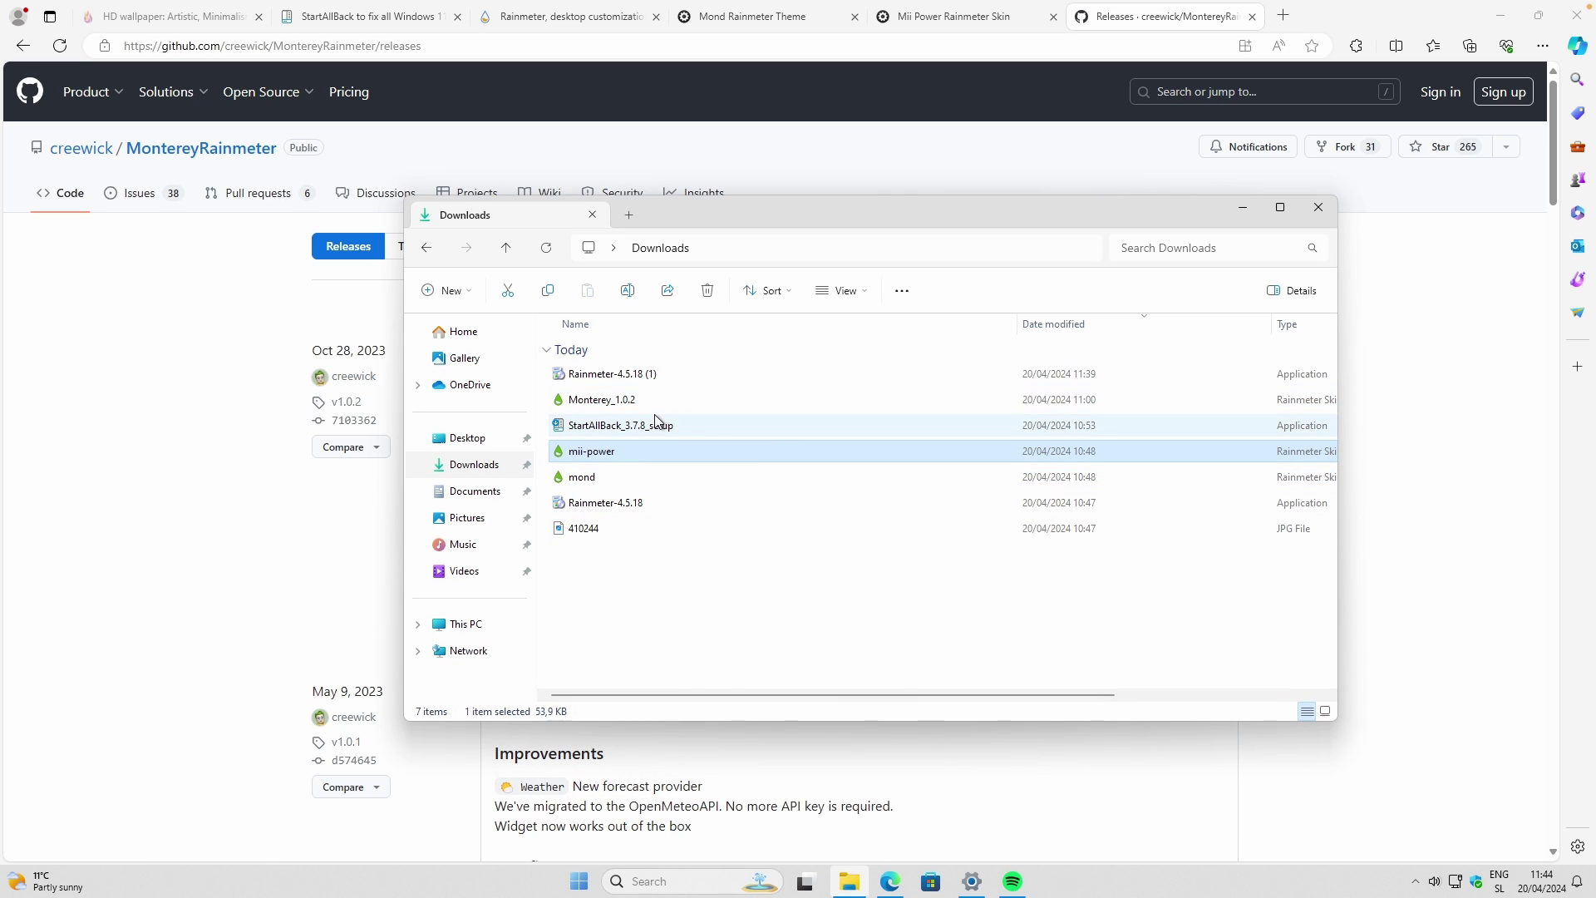
double_click(682, 399)
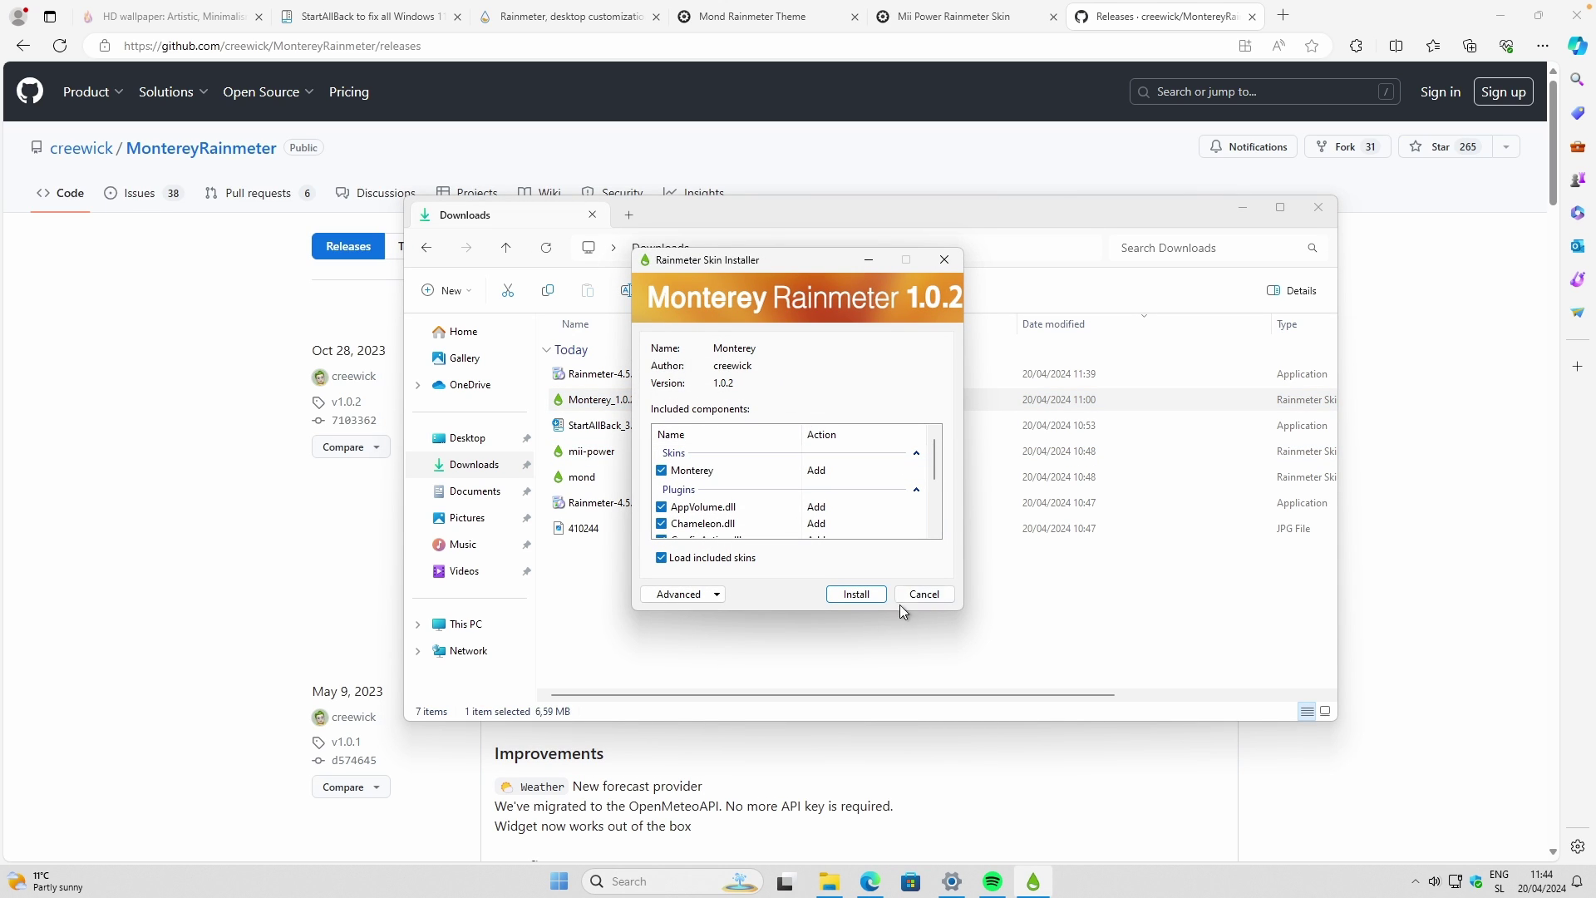
left_click(856, 594)
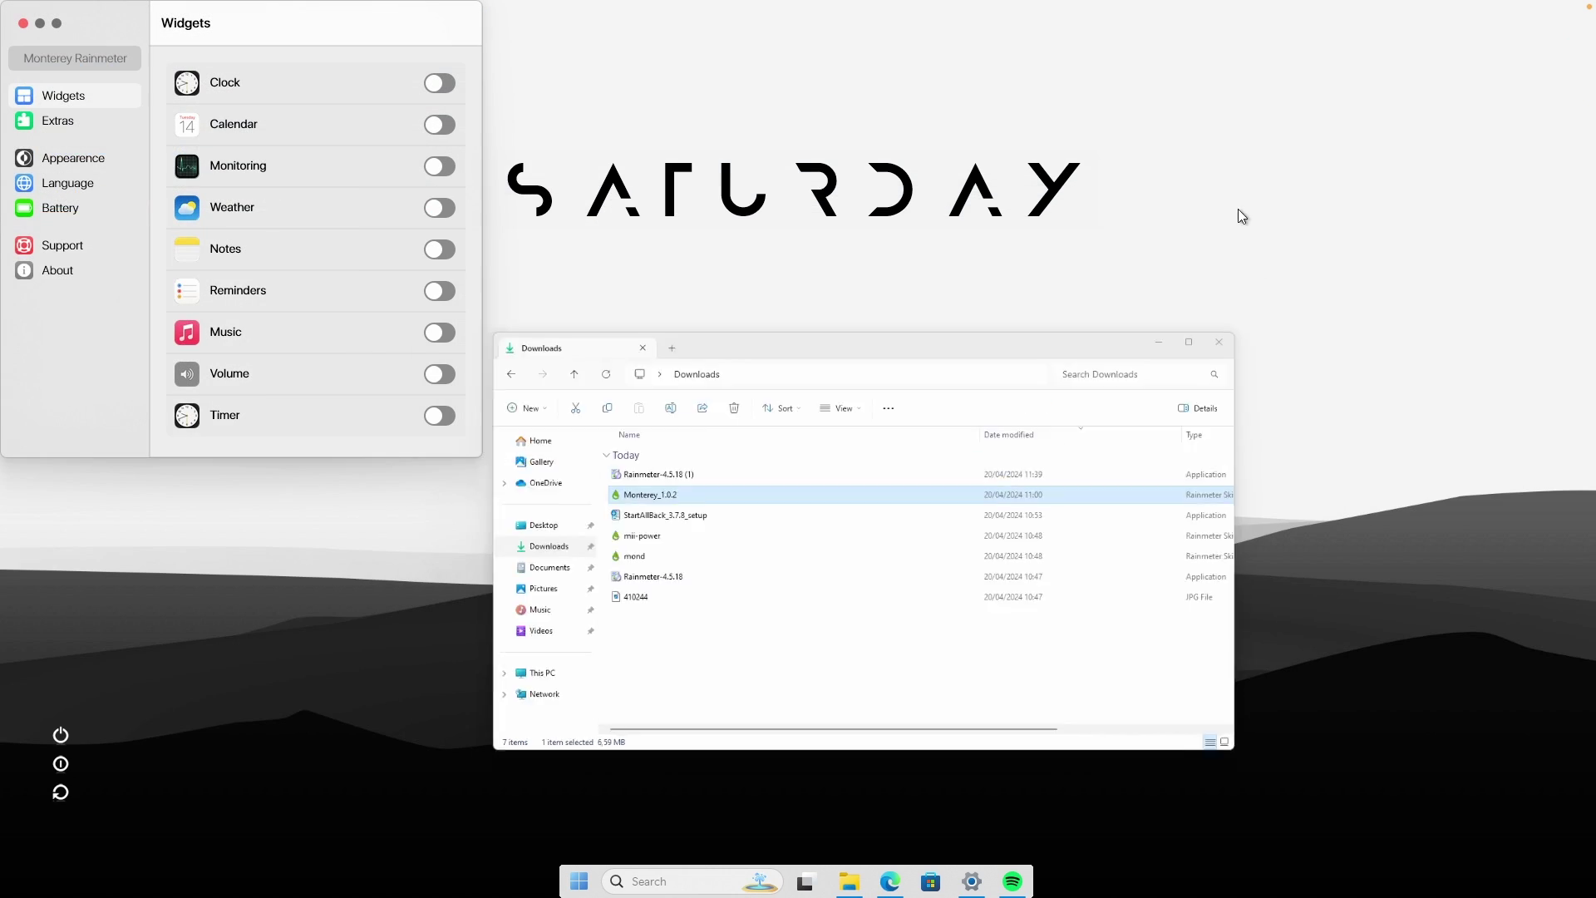
Move the Monterey Rainmeter window away from the desktop corner and enable the Weather and Music widgets
left_click_drag(281, 28, 516, 152)
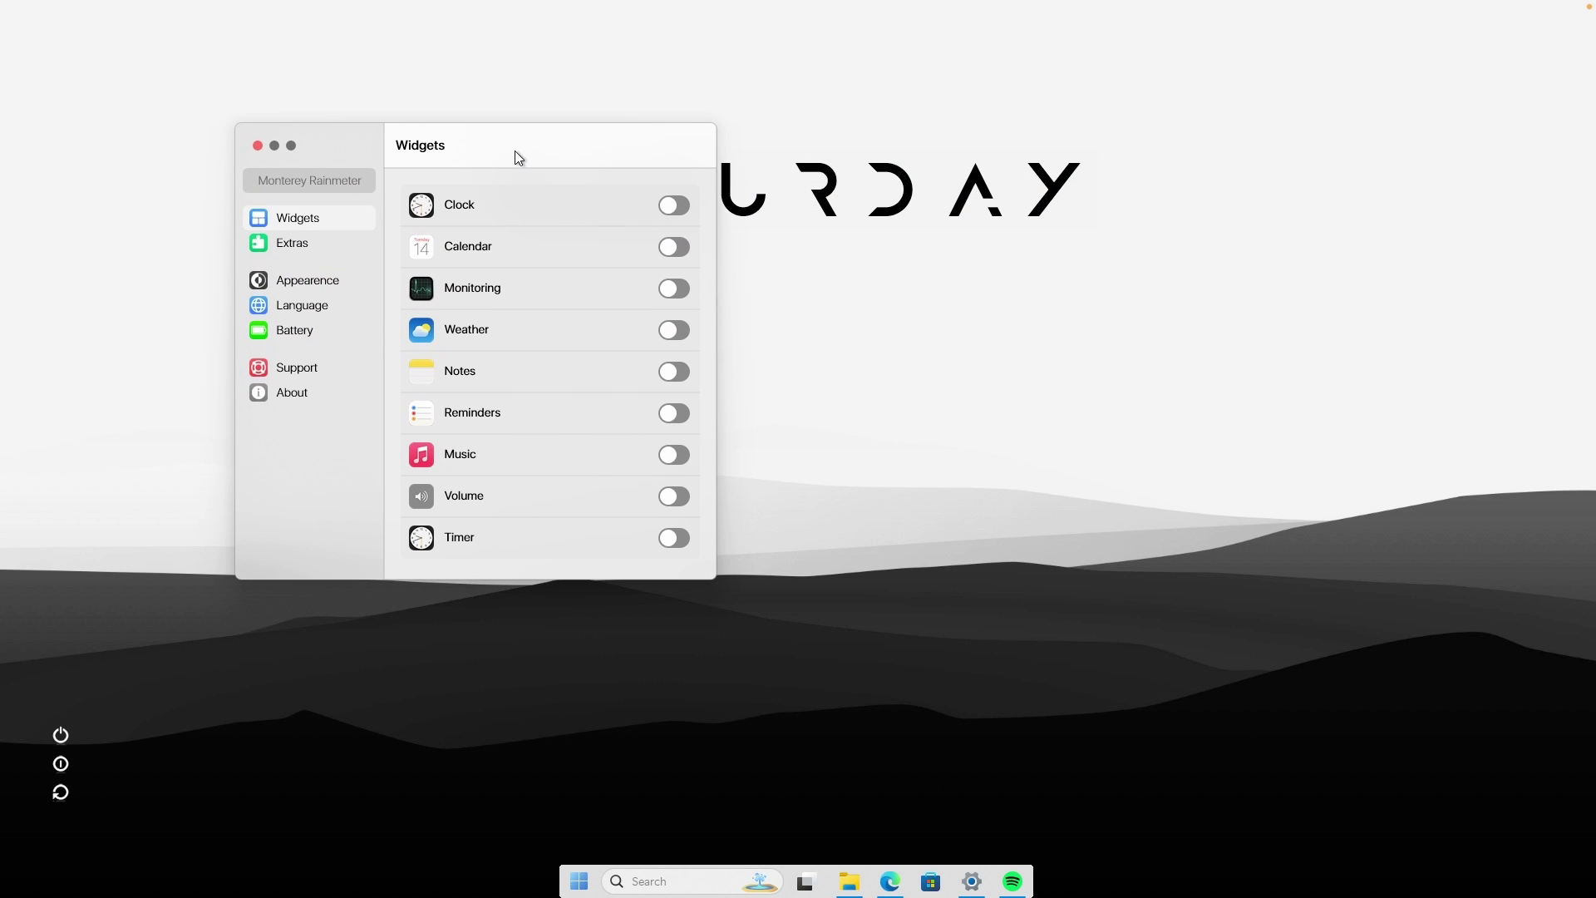
left_click(680, 331)
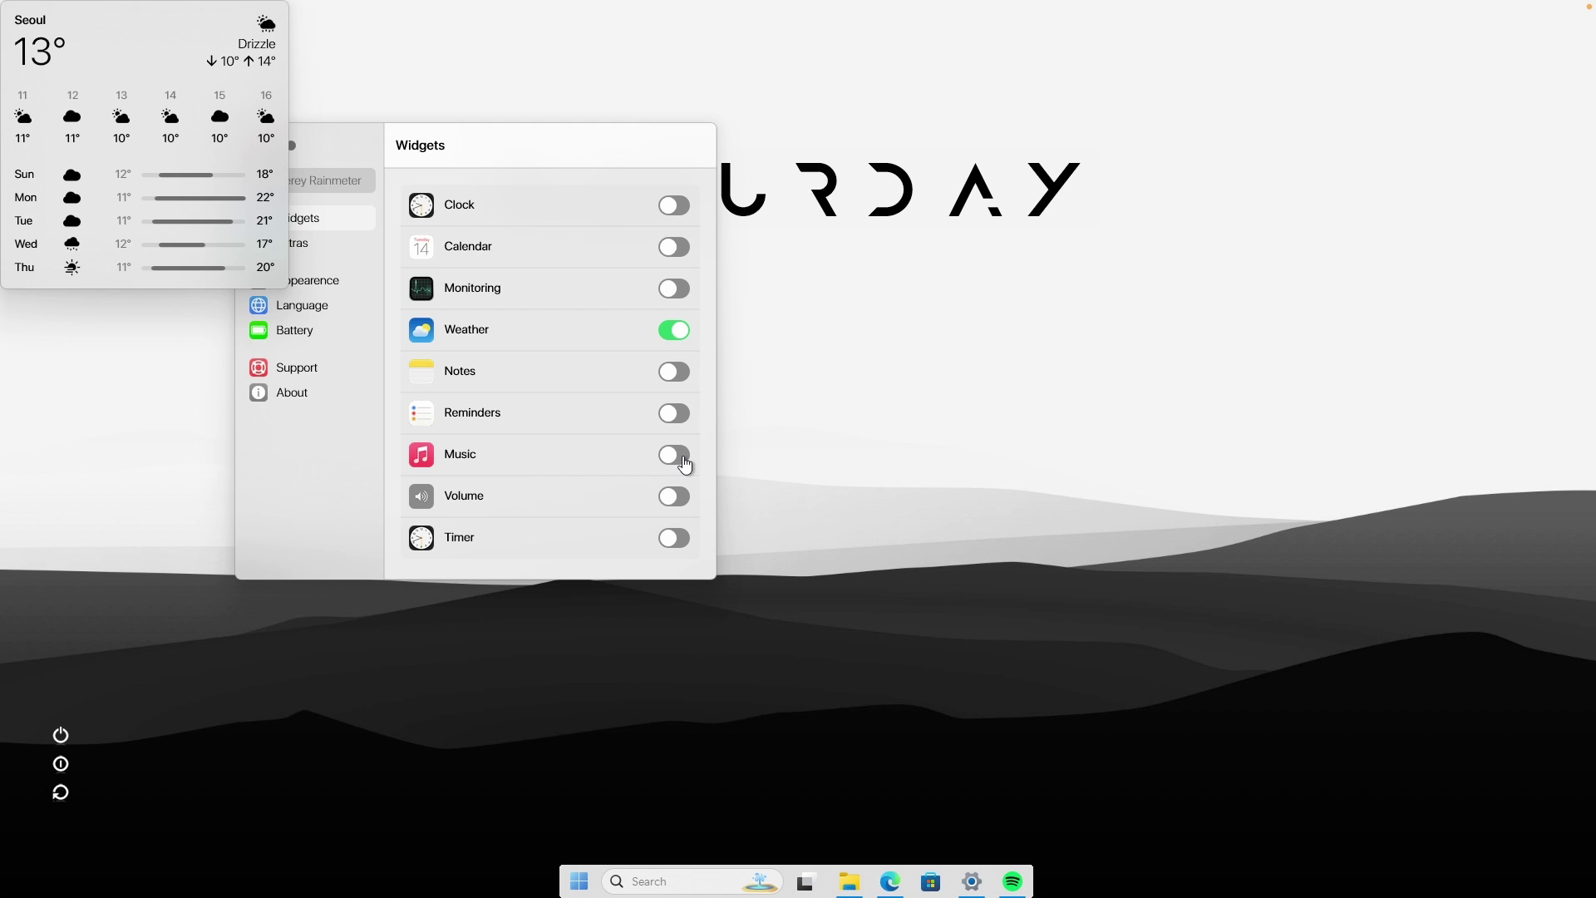
left_click(681, 456)
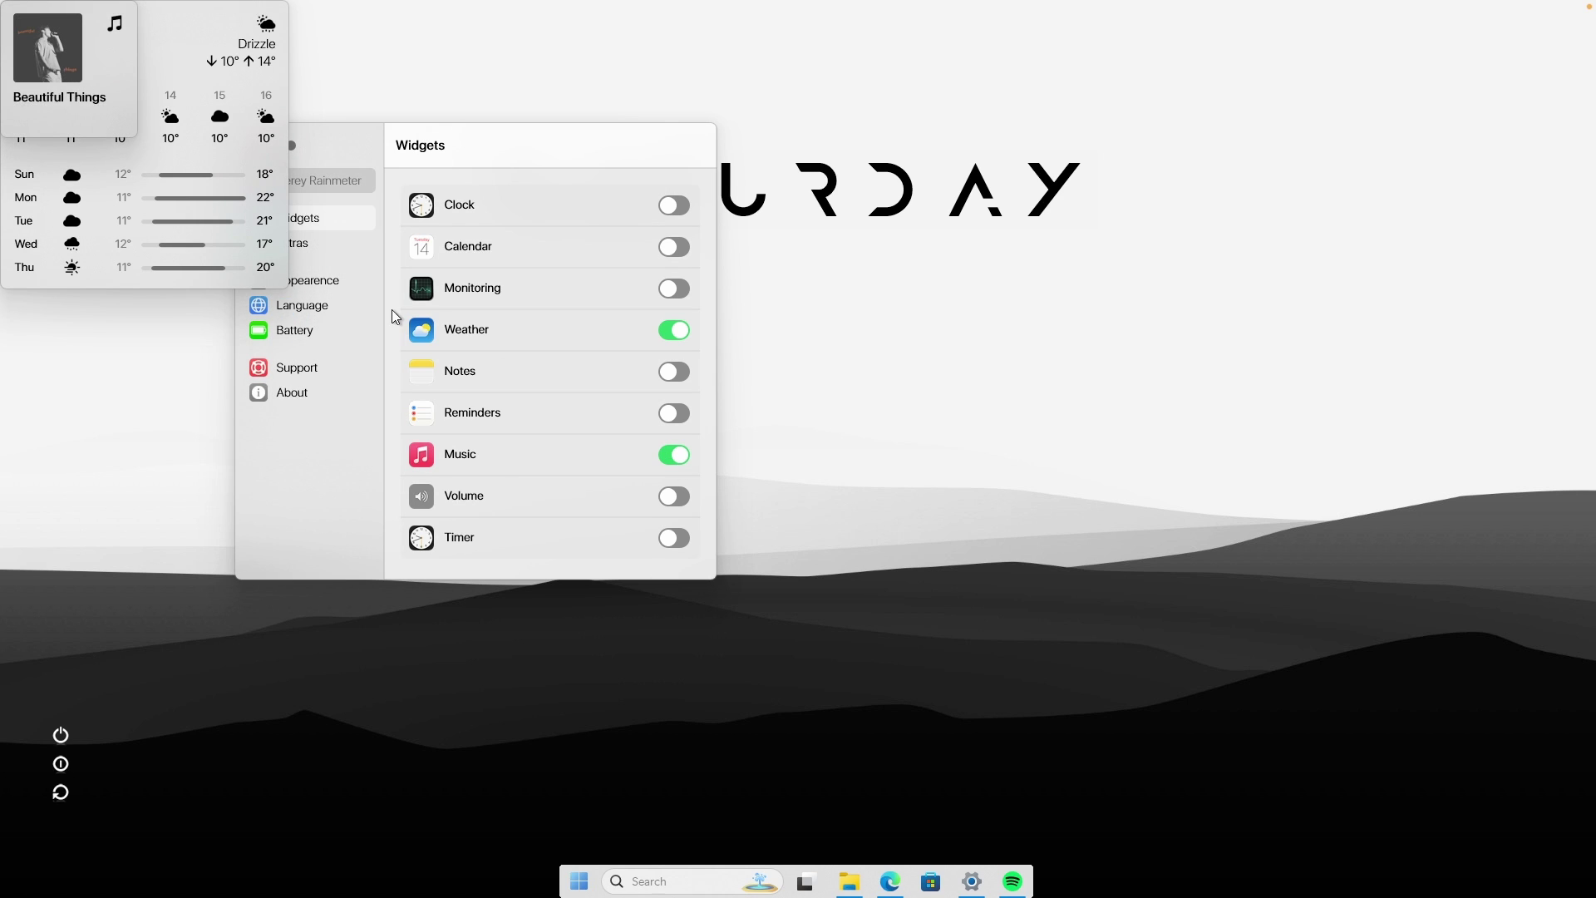
Show the Monterey Appearence settings, shift the window clear of the widgets, and close it
left_click(353, 282)
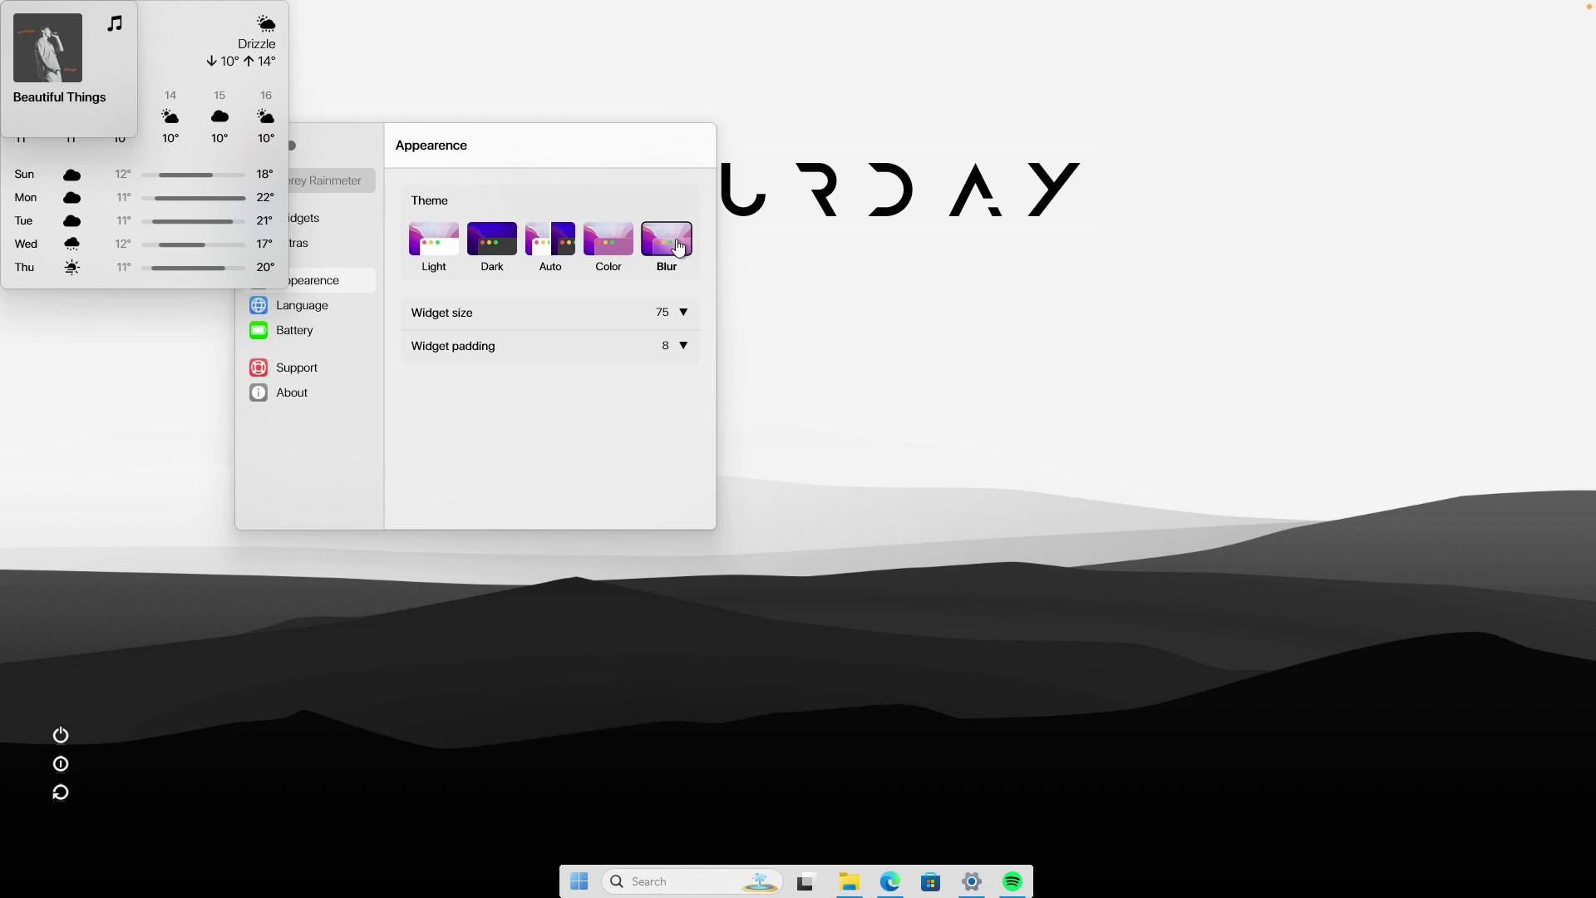
left_click_drag(626, 150, 749, 178)
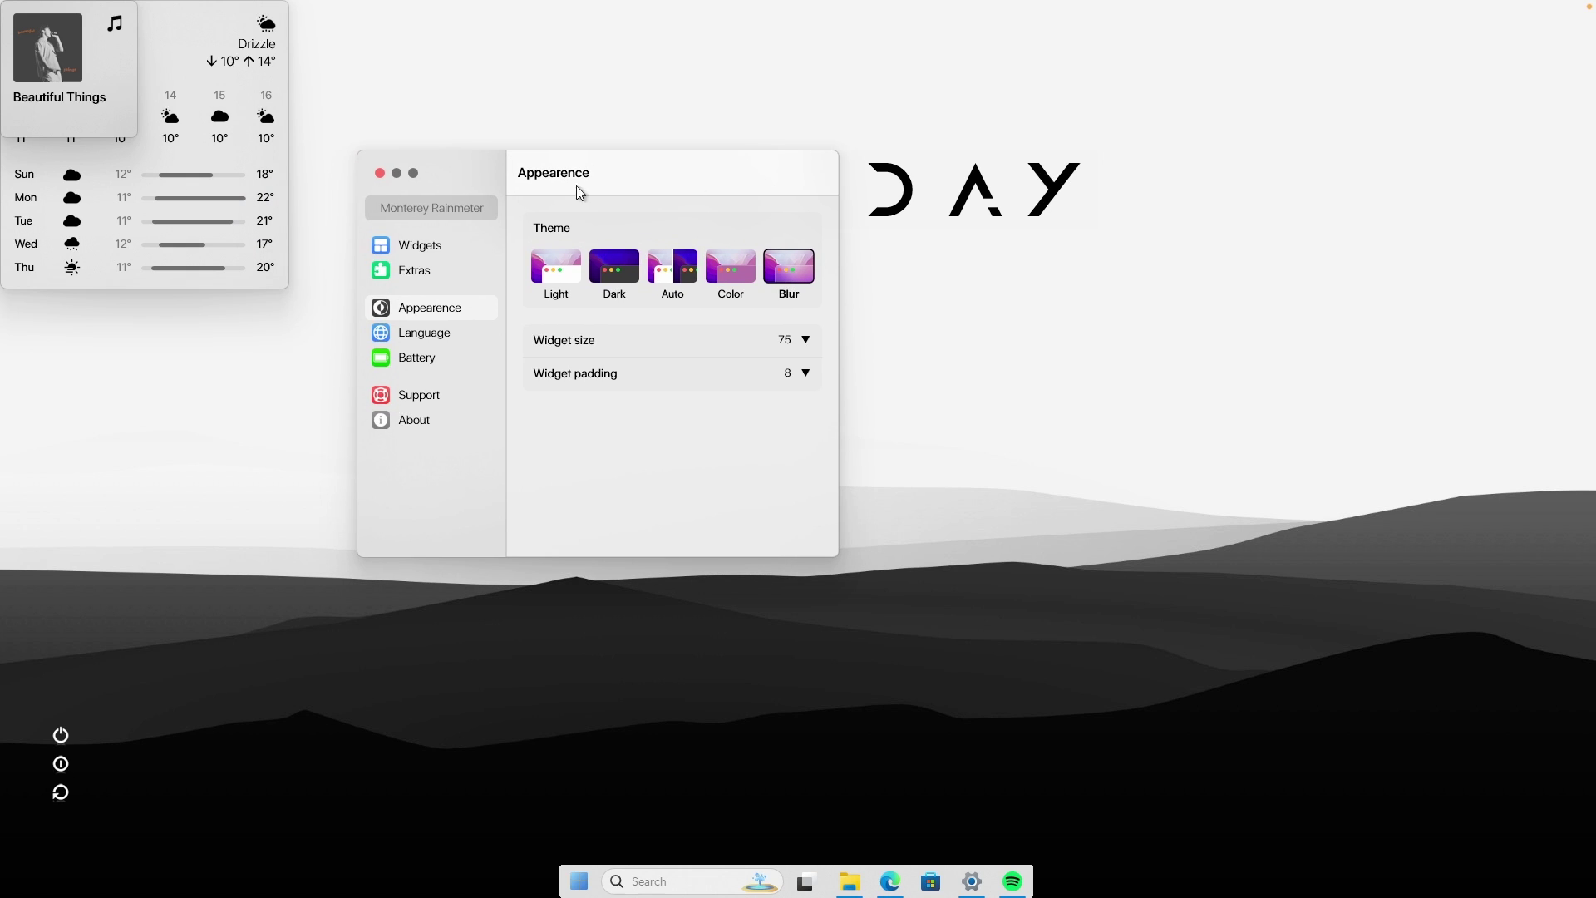
left_click(380, 174)
Set the Music widget's size to Wide and center it on the desktop above the taskbar
mouse_move(73, 69)
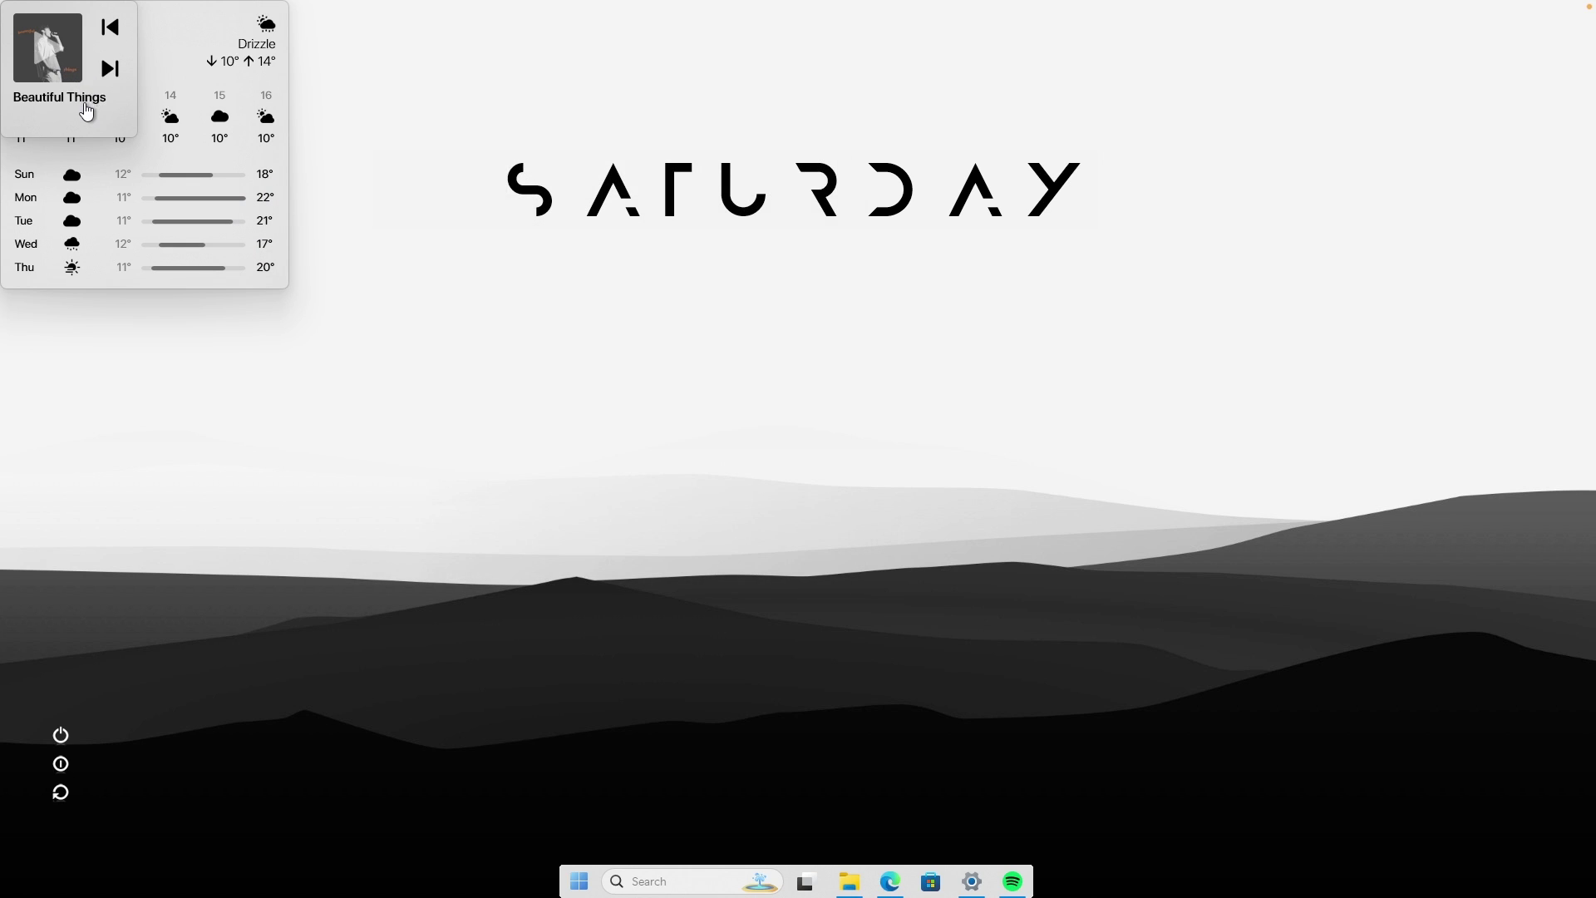
left_click_drag(83, 114, 684, 772)
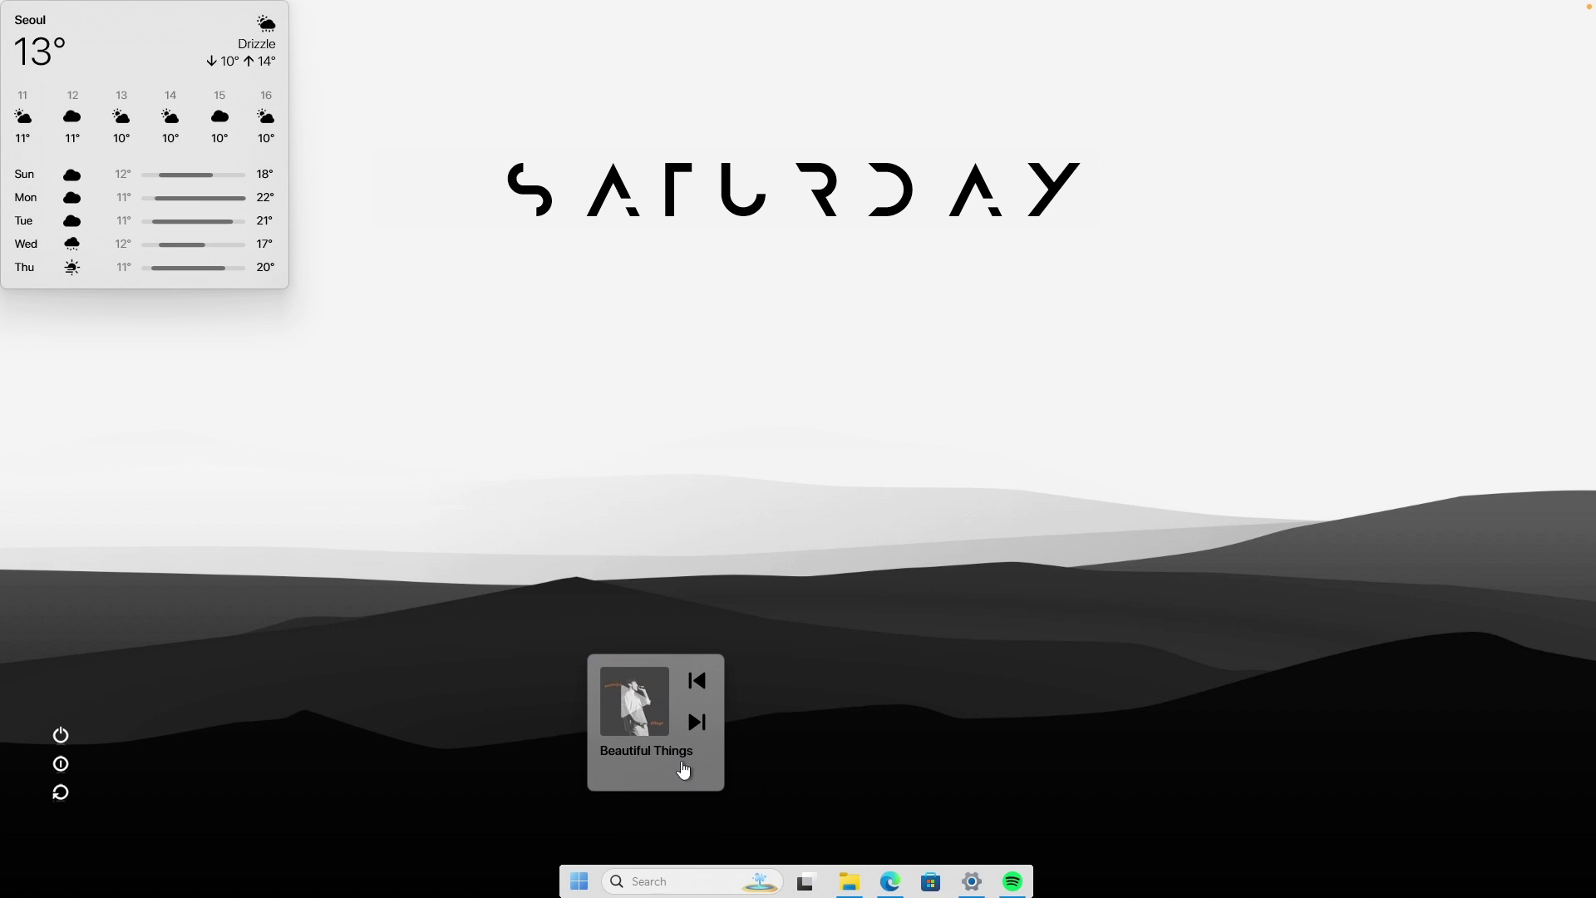
right_click(681, 761)
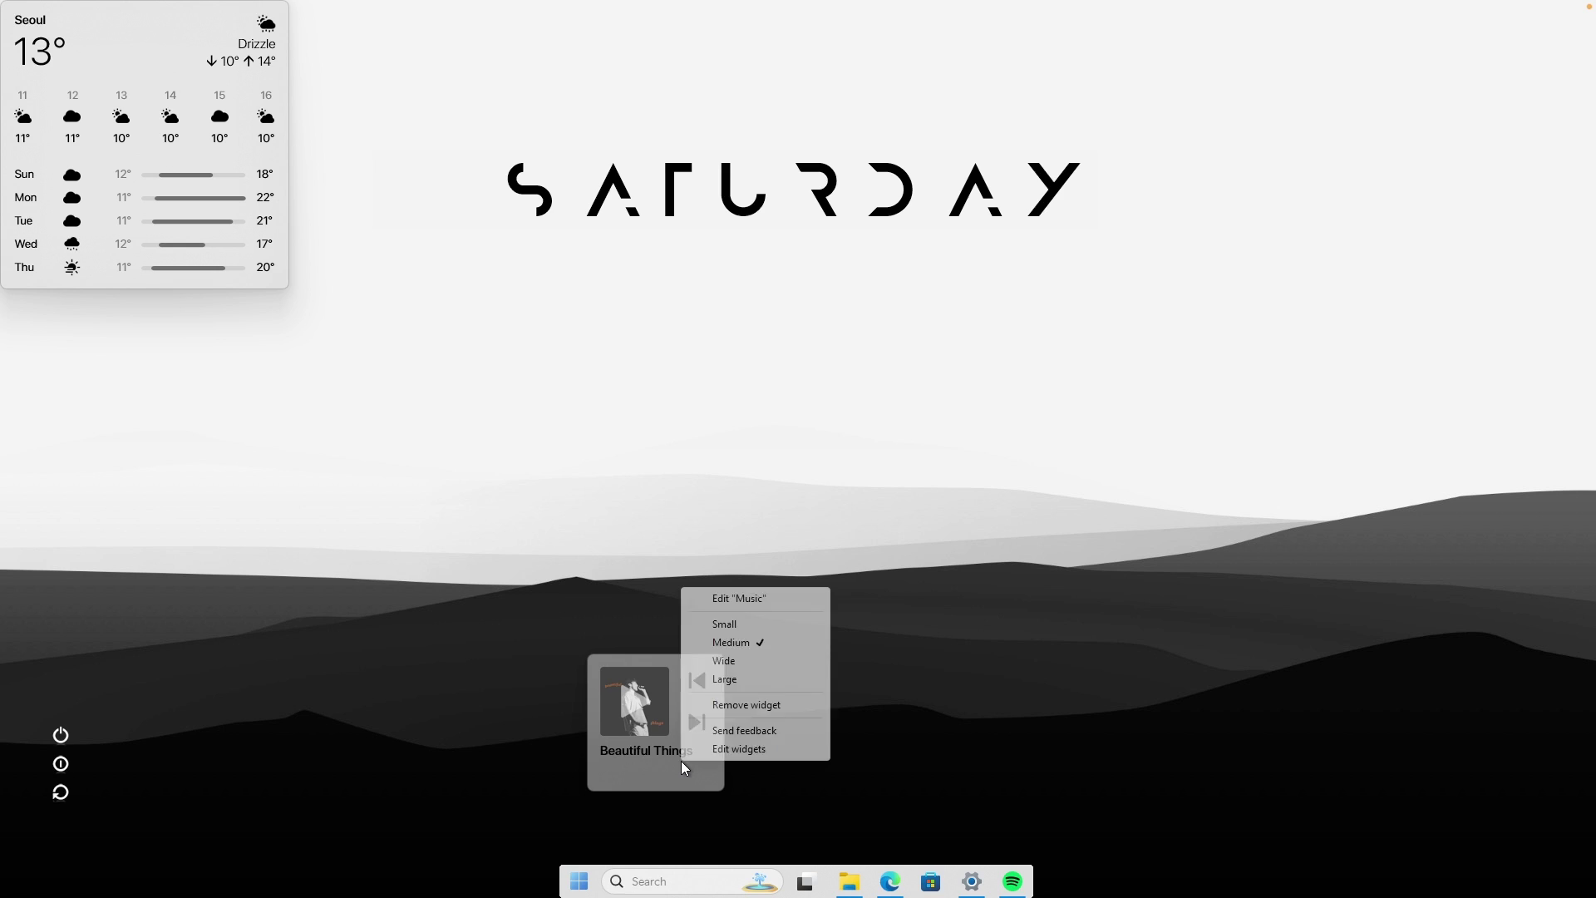
left_click(750, 662)
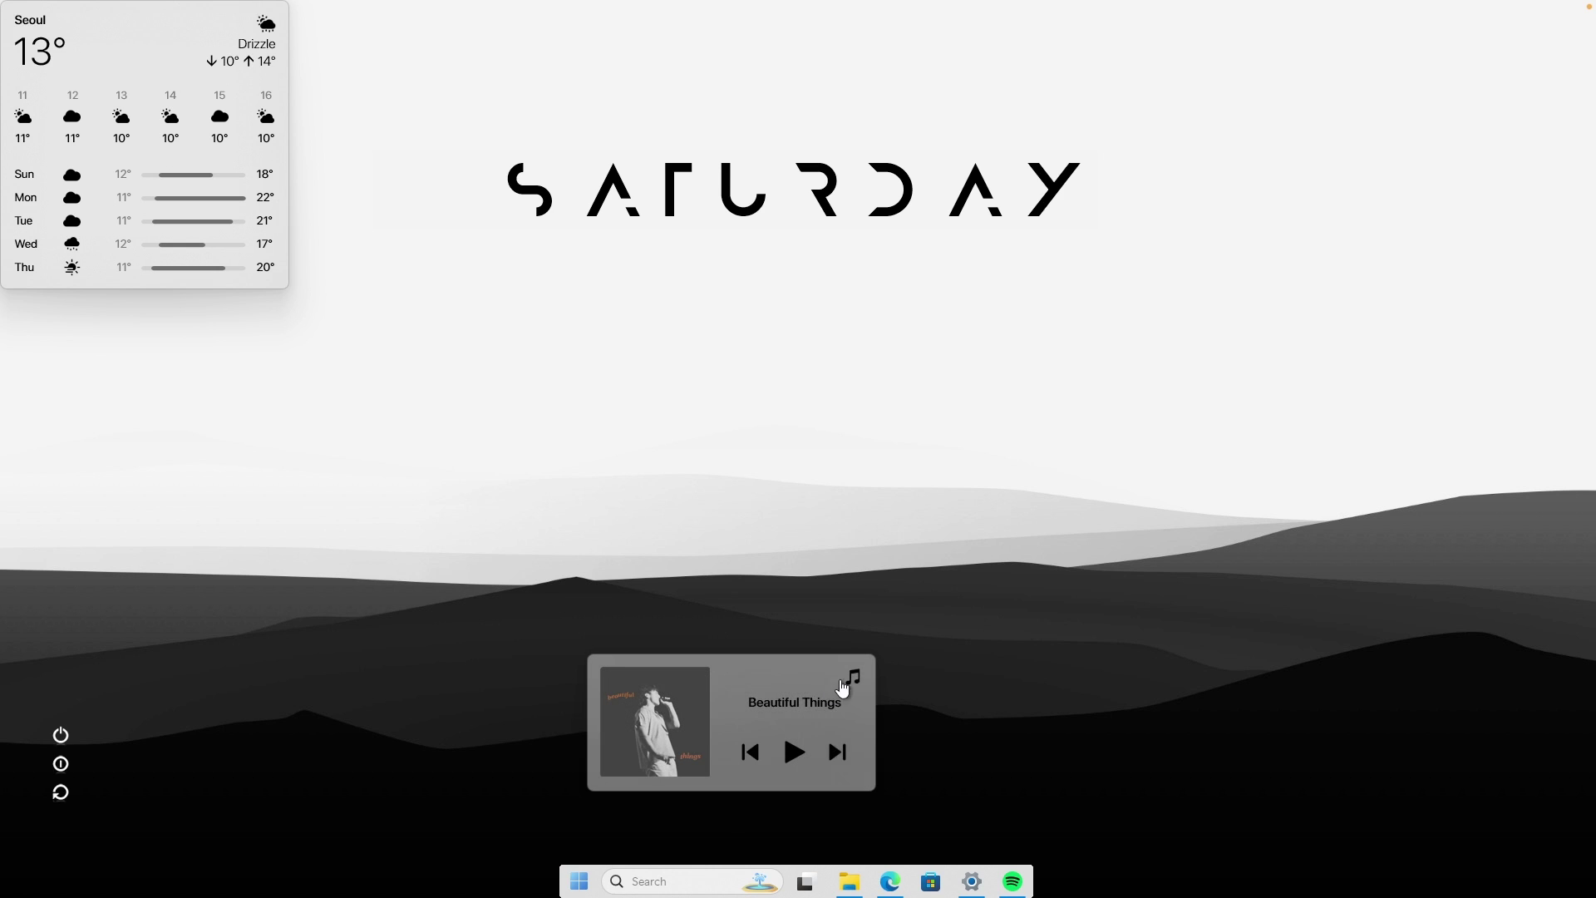
left_click_drag(801, 684, 865, 669)
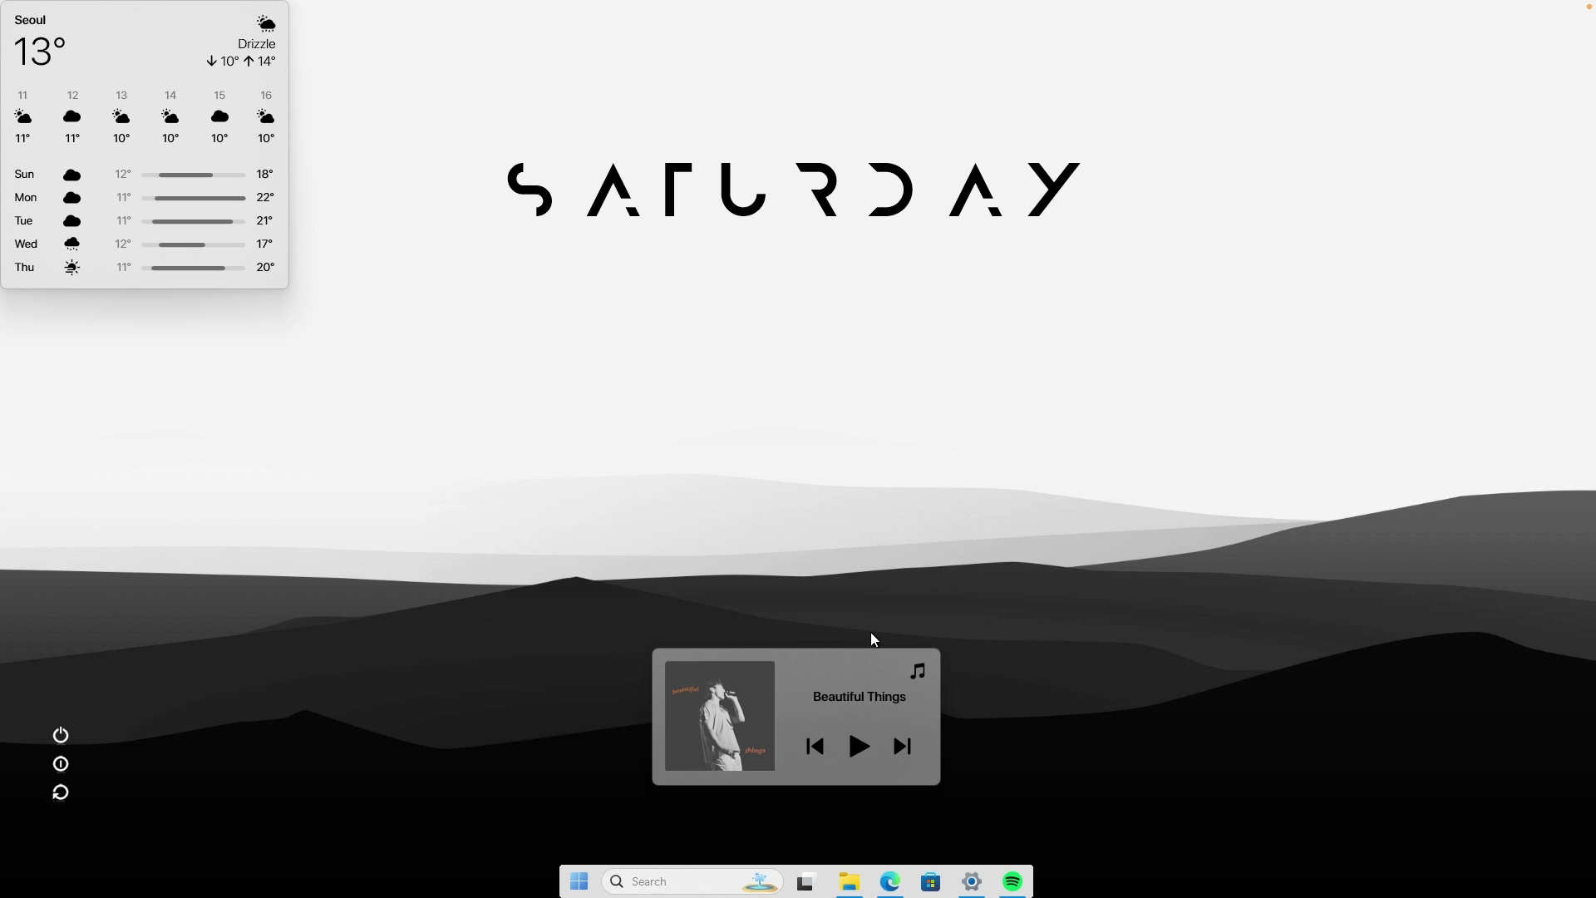
Set the Music widget's player to Spotify, save the setting, and bring up the Spotify window briefly before minimizing it
right_click(845, 664)
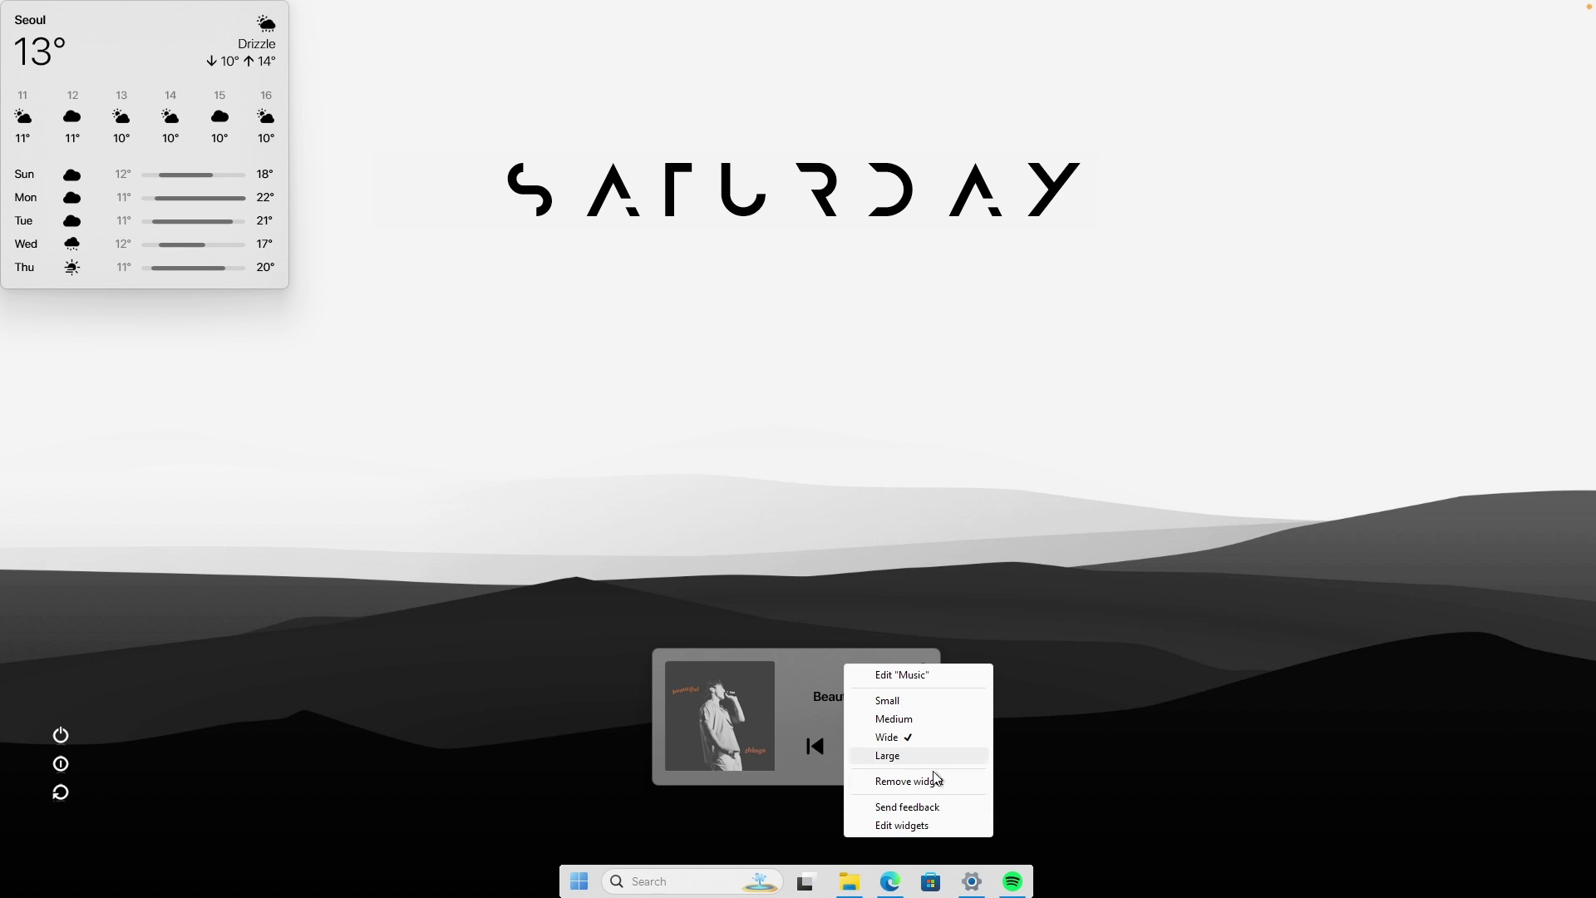
left_click(923, 676)
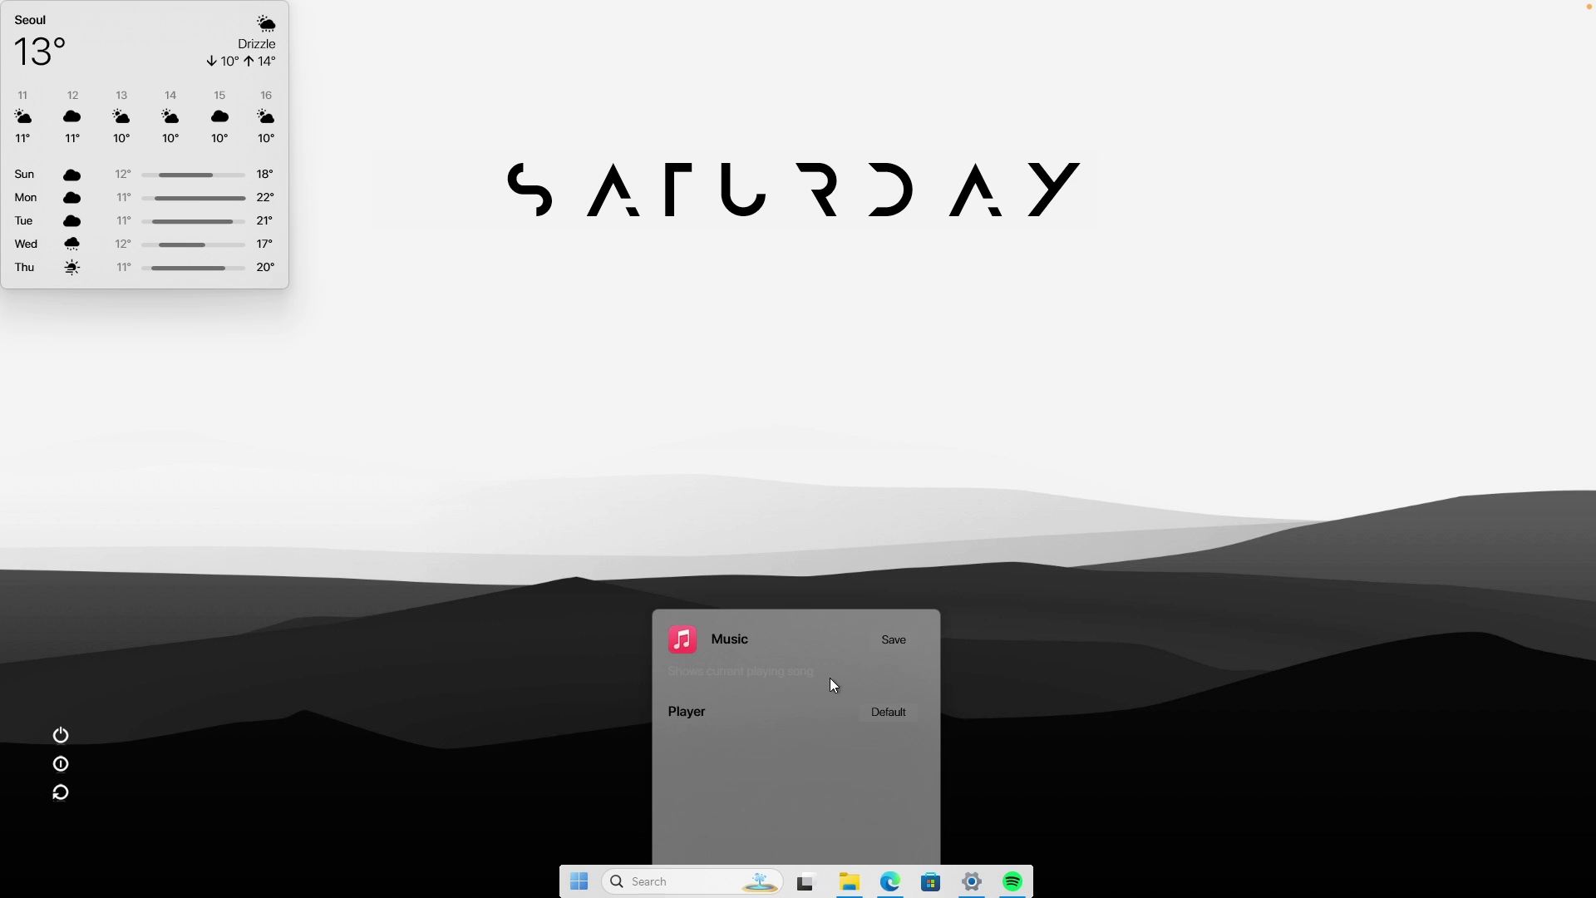
left_click(887, 717)
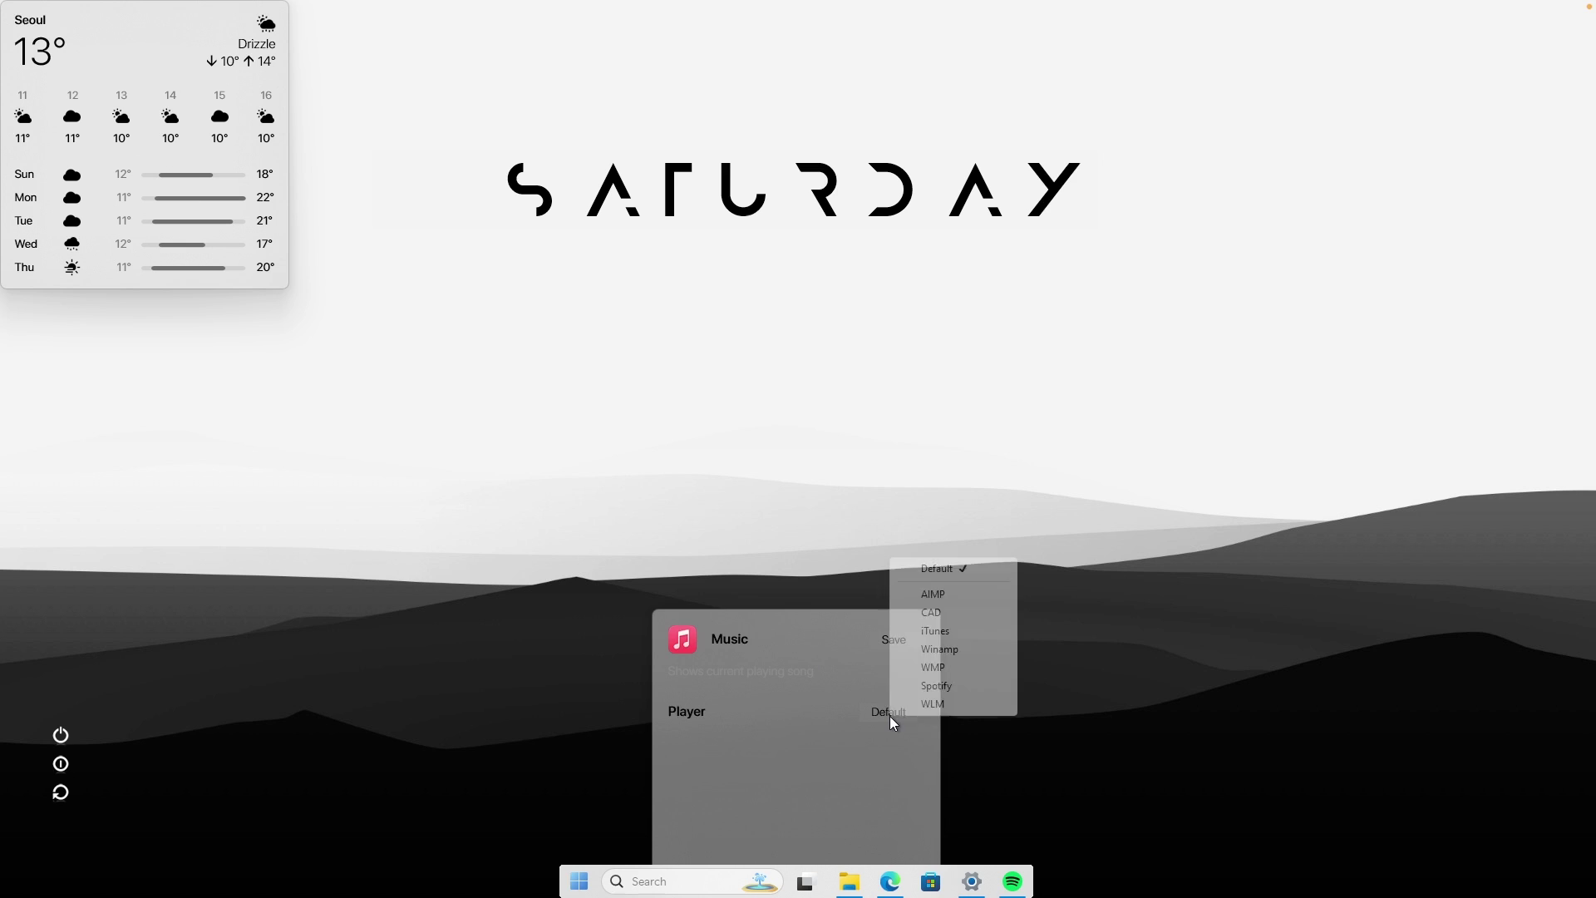
left_click(951, 685)
left_click(905, 649)
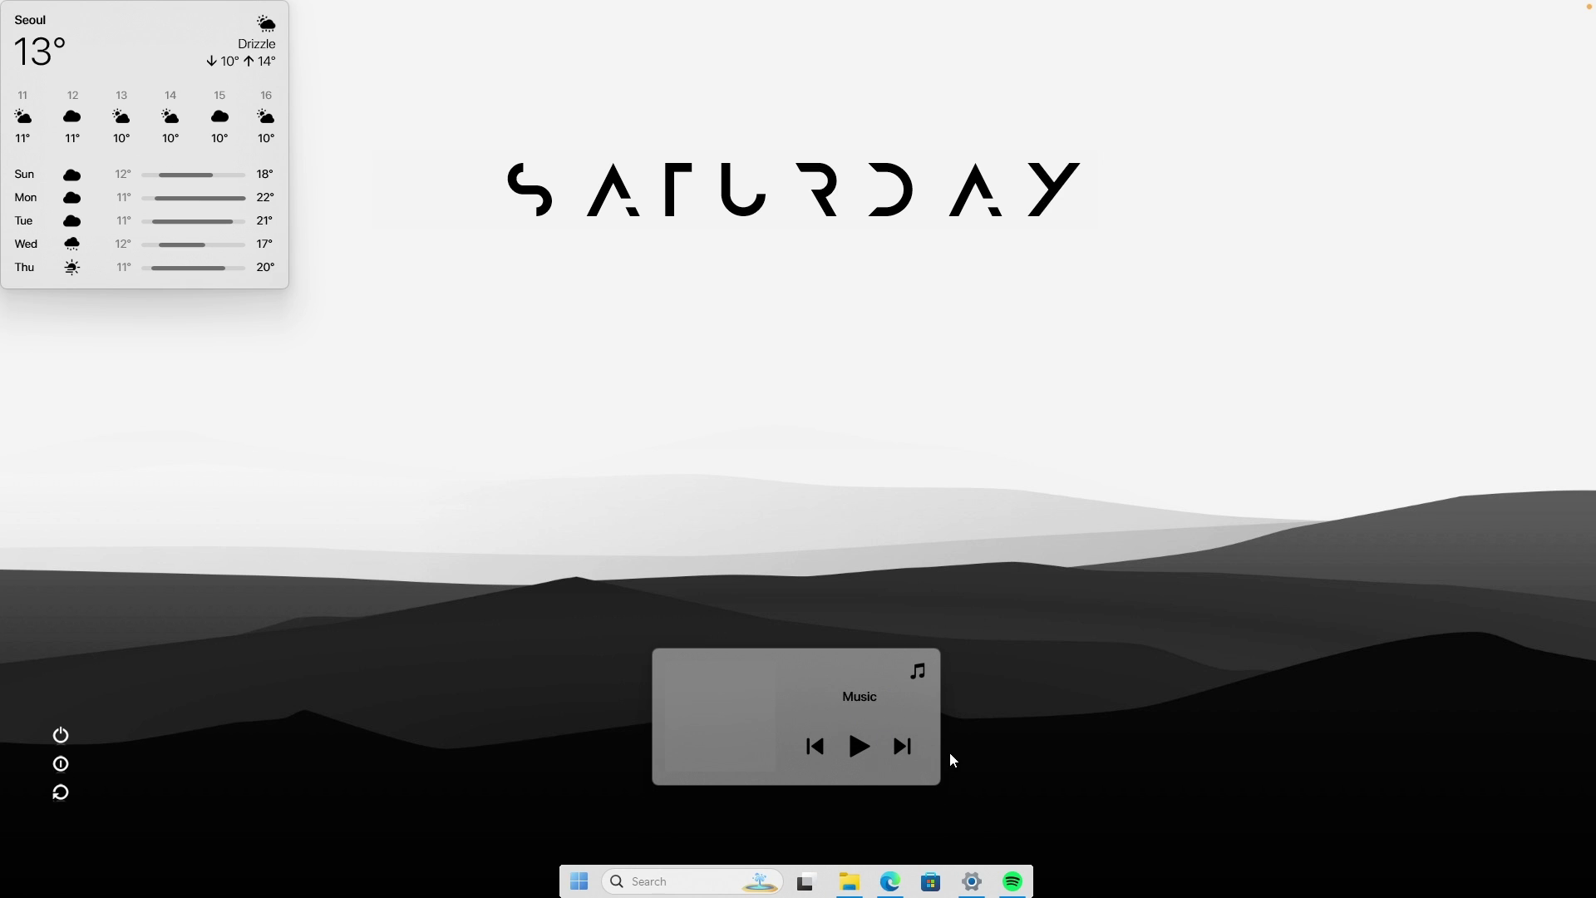
left_click(1020, 884)
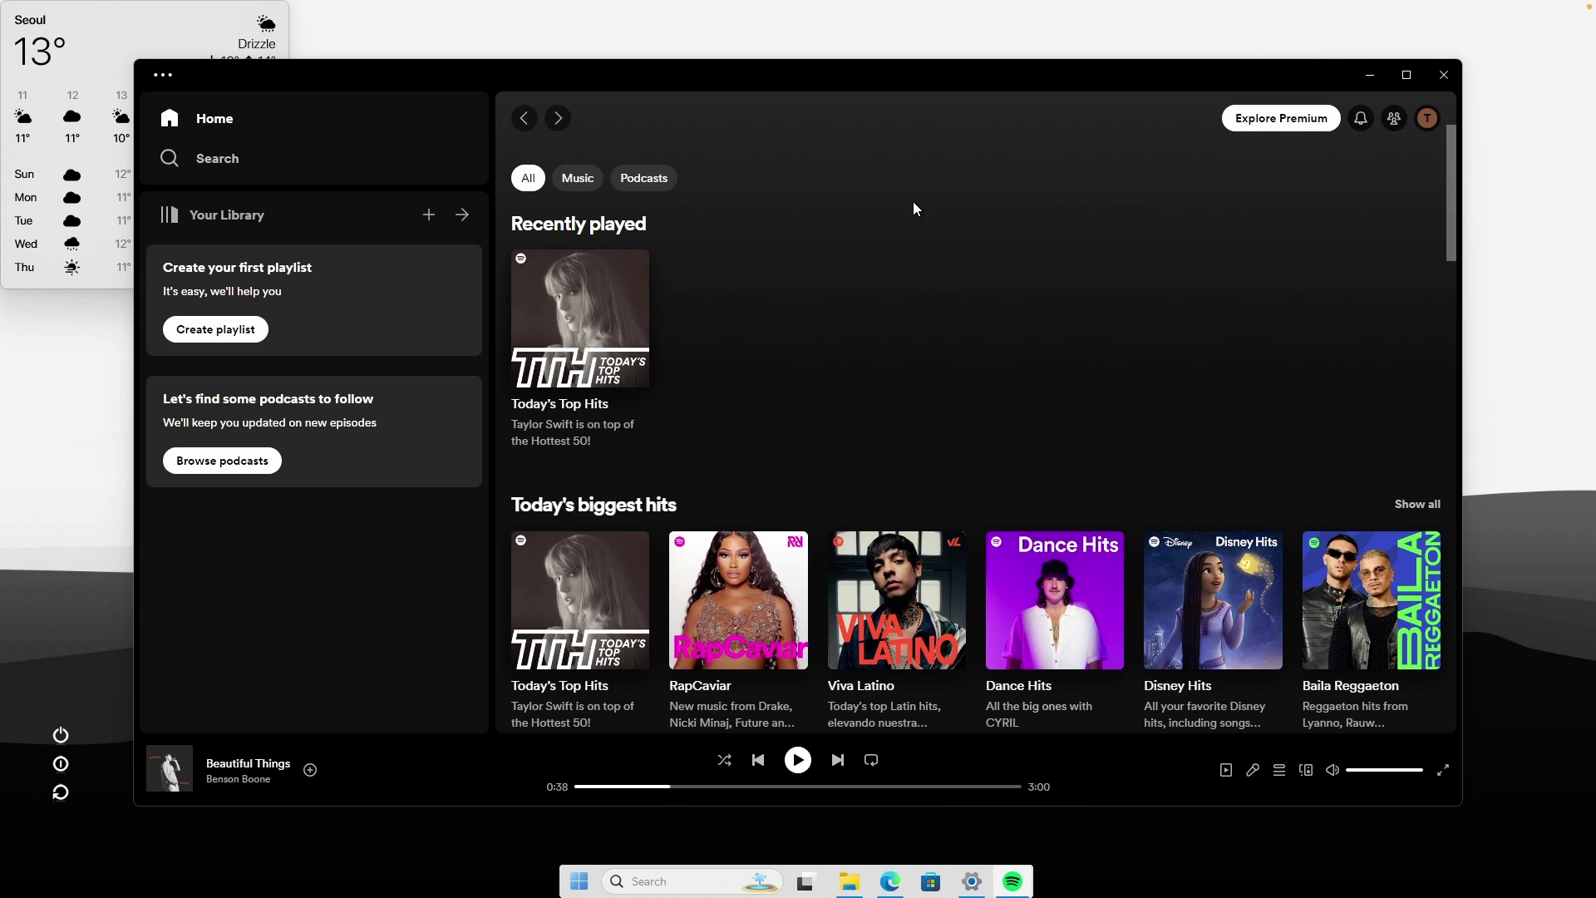
left_click(1371, 76)
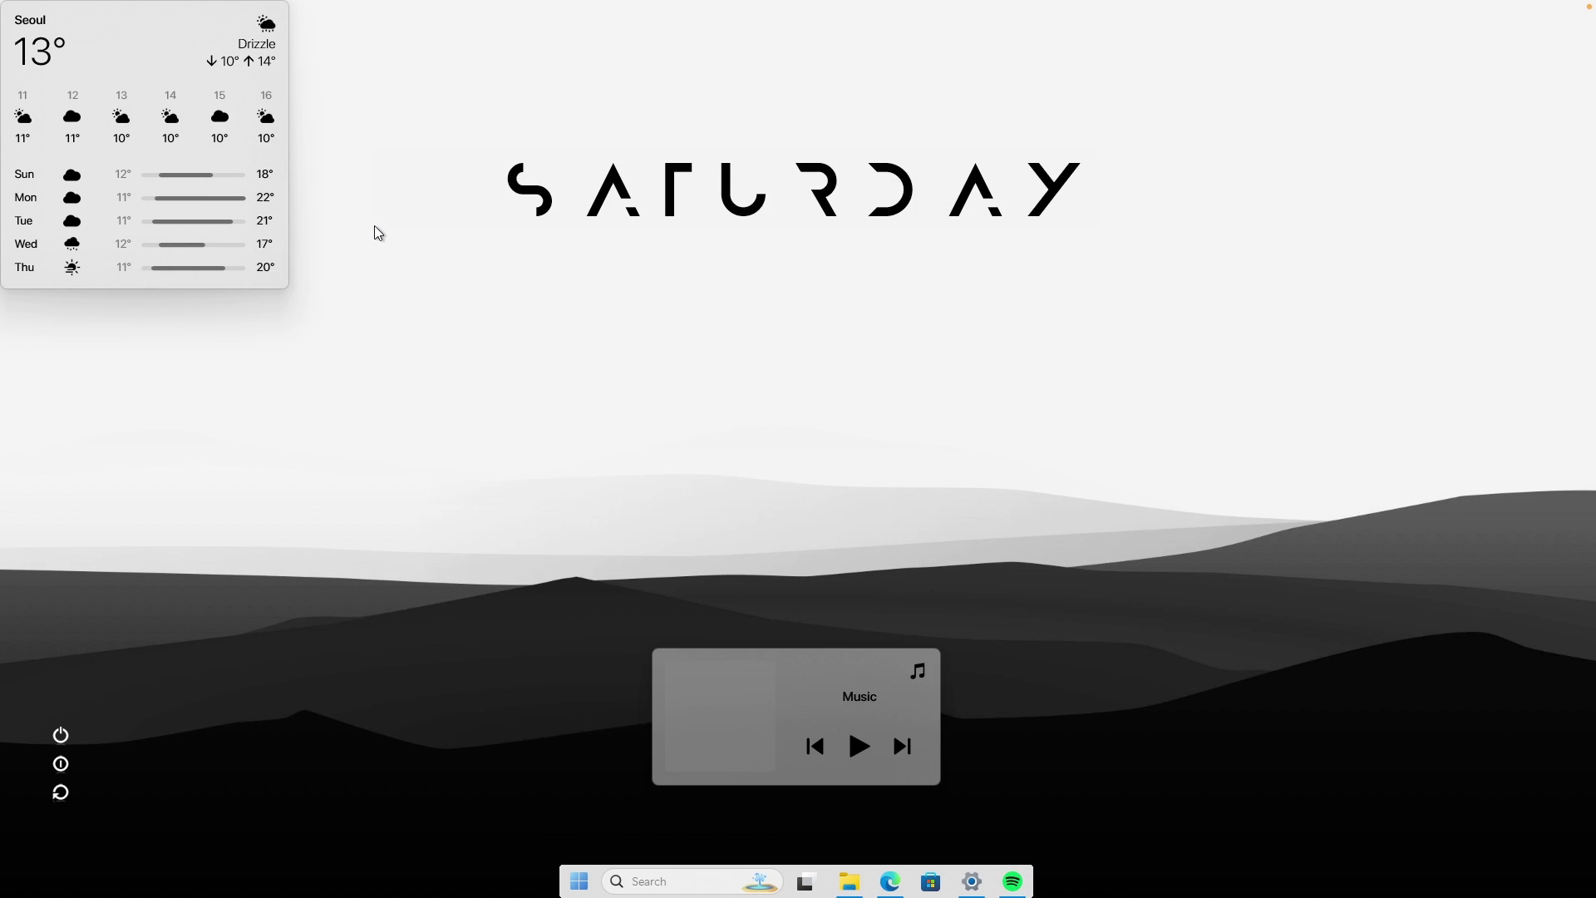
Set the Weather widget's size to Small and move it out of the desktop's upper-left corner
right_click(128, 53)
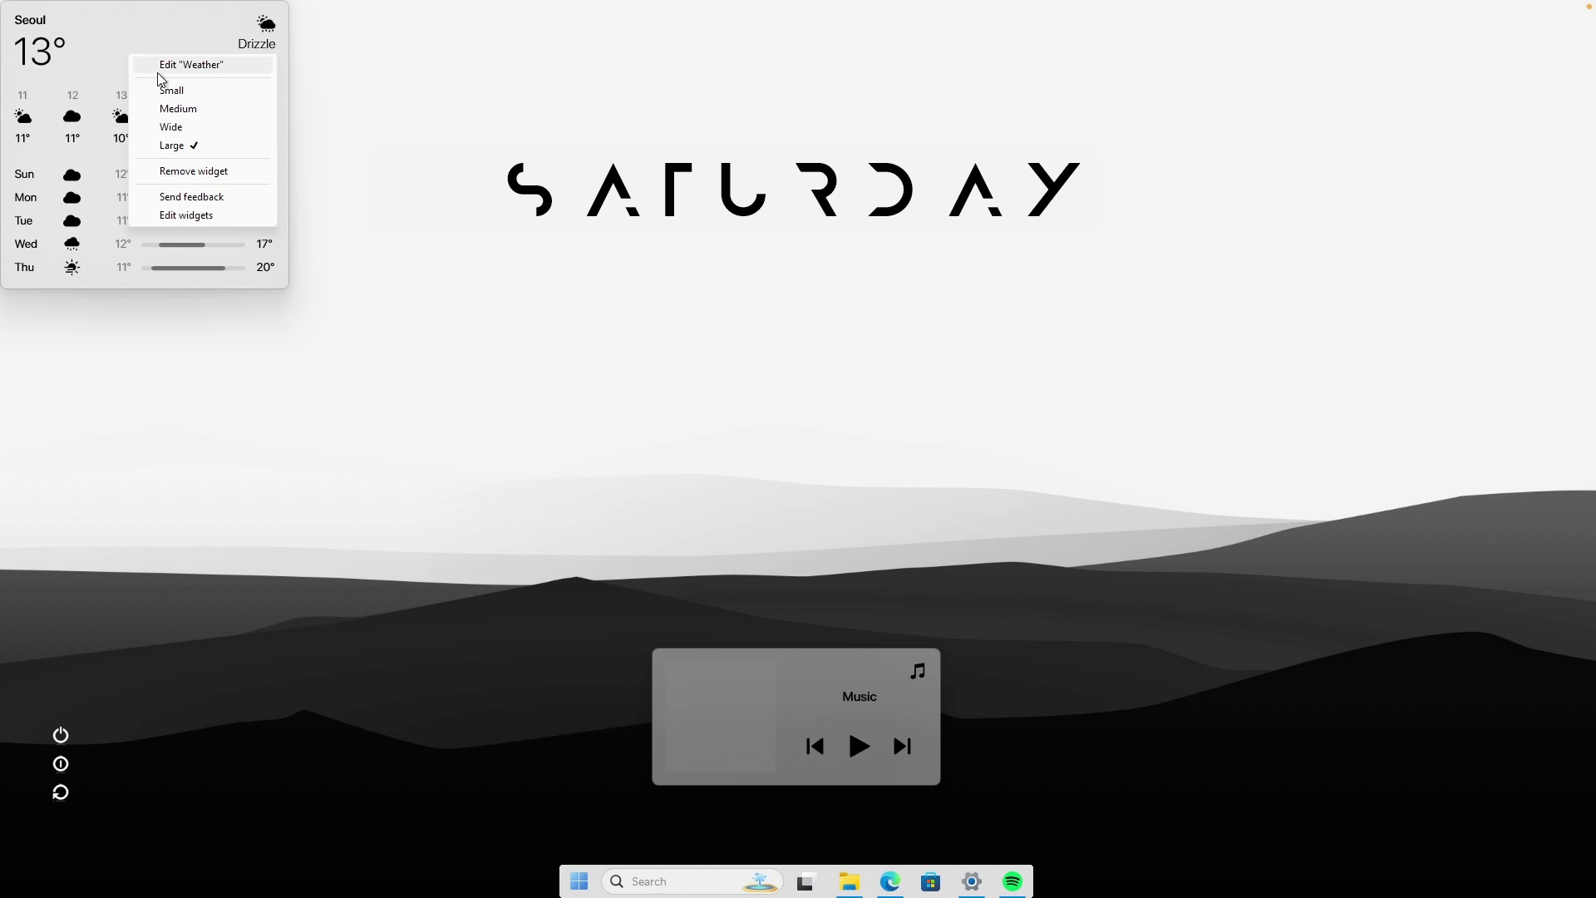
left_click(210, 93)
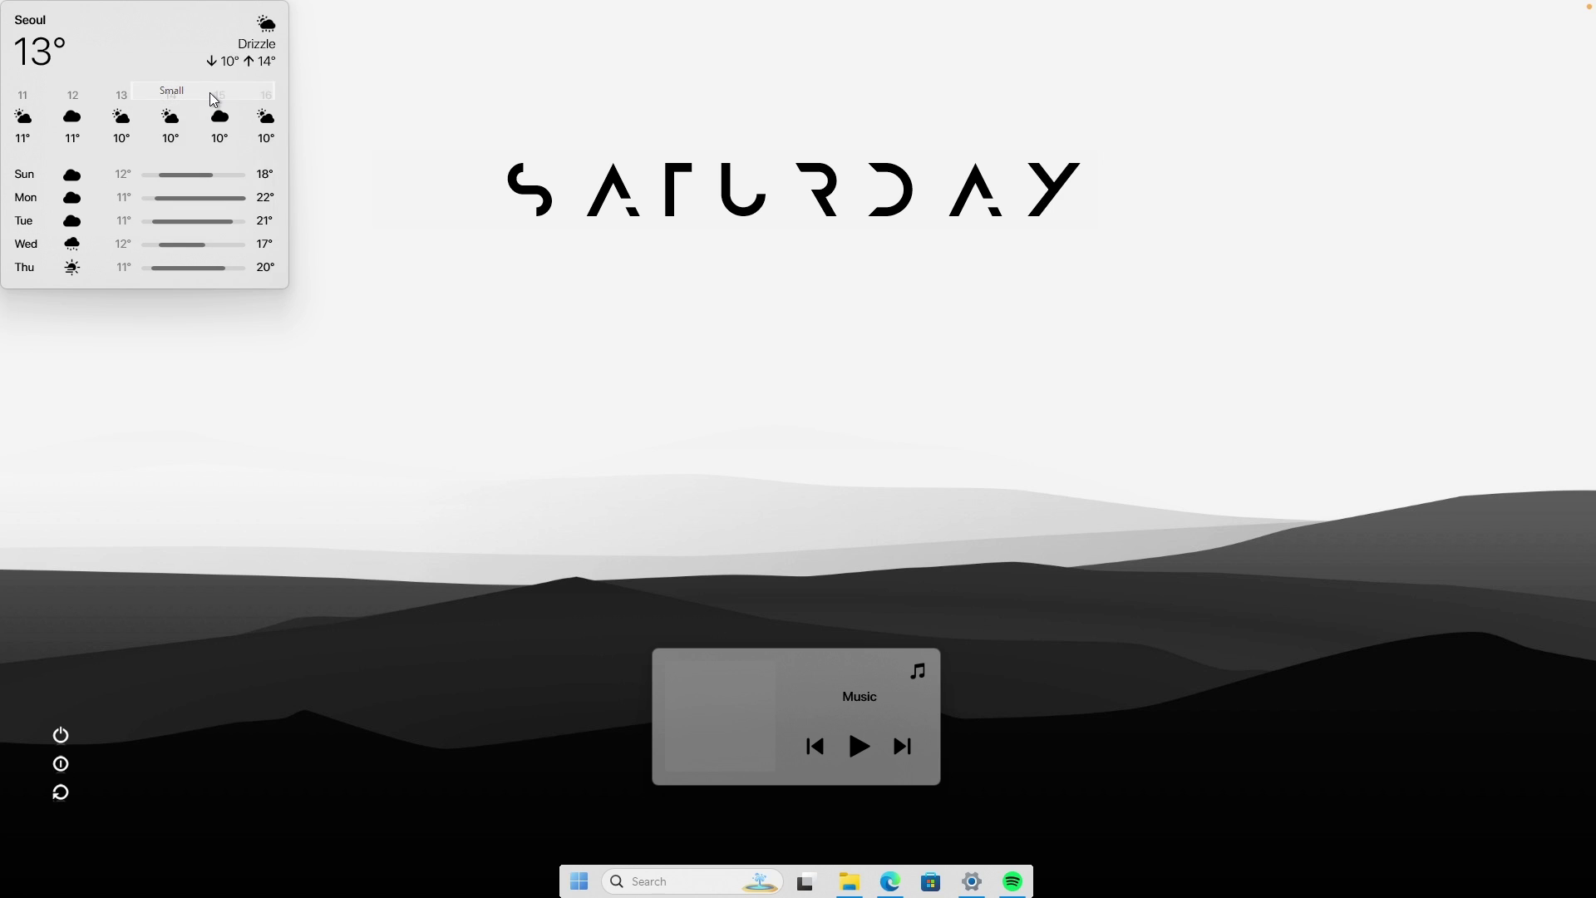
left_click_drag(45, 47, 381, 436)
Open the Weather widget's city settings, save them, and move the widget to the desktop's lower-right area
right_click(381, 437)
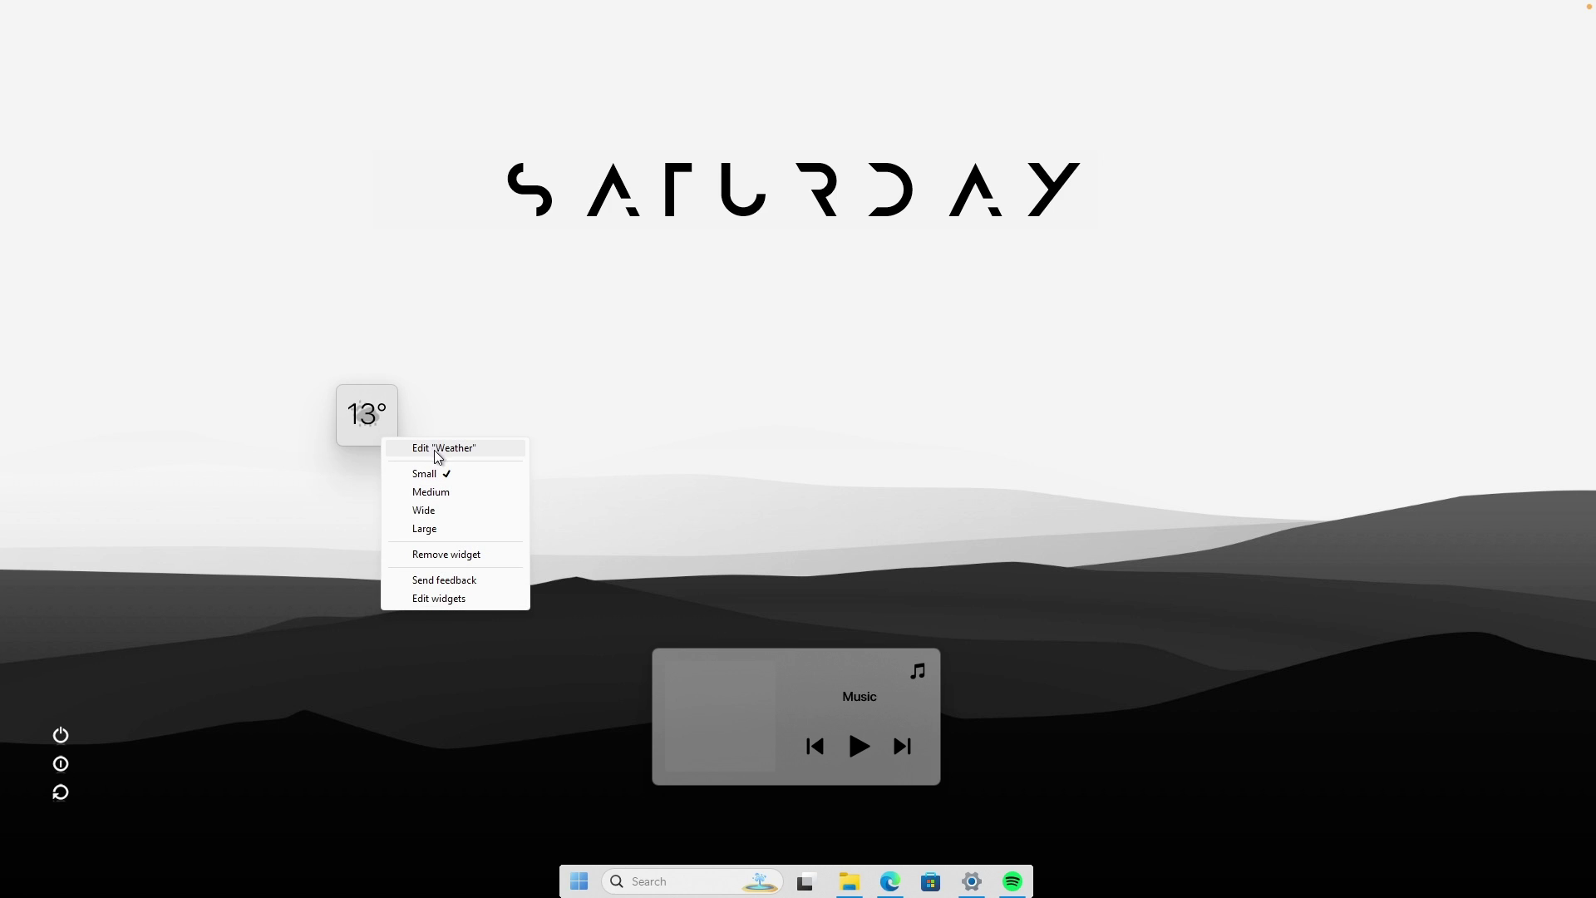
left_click(435, 453)
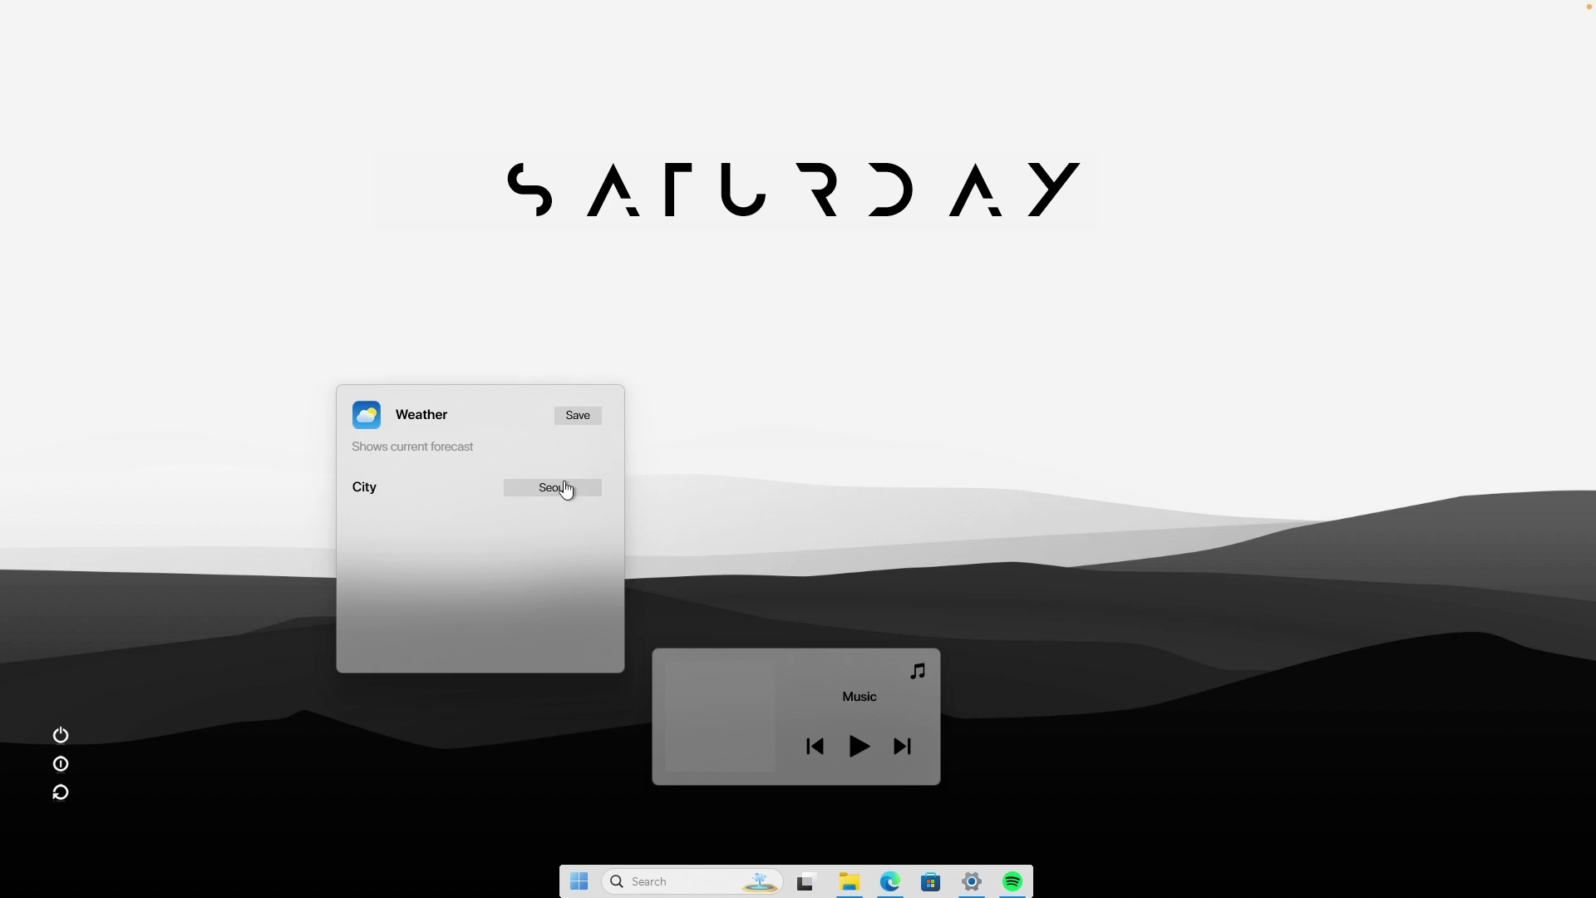
left_click(585, 418)
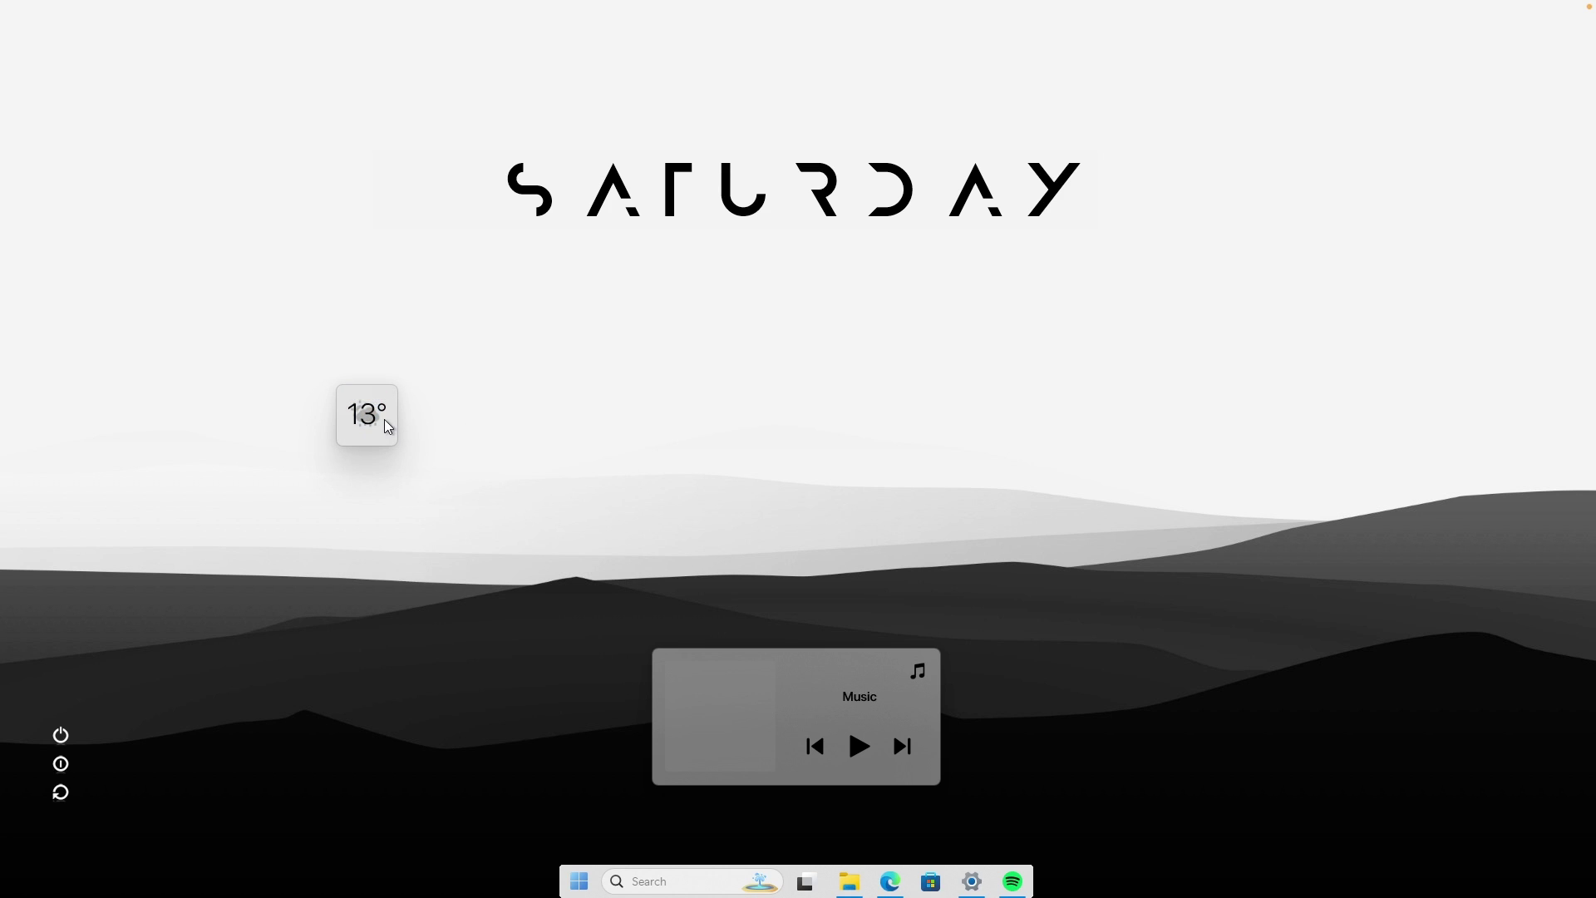
left_click_drag(384, 420, 1282, 696)
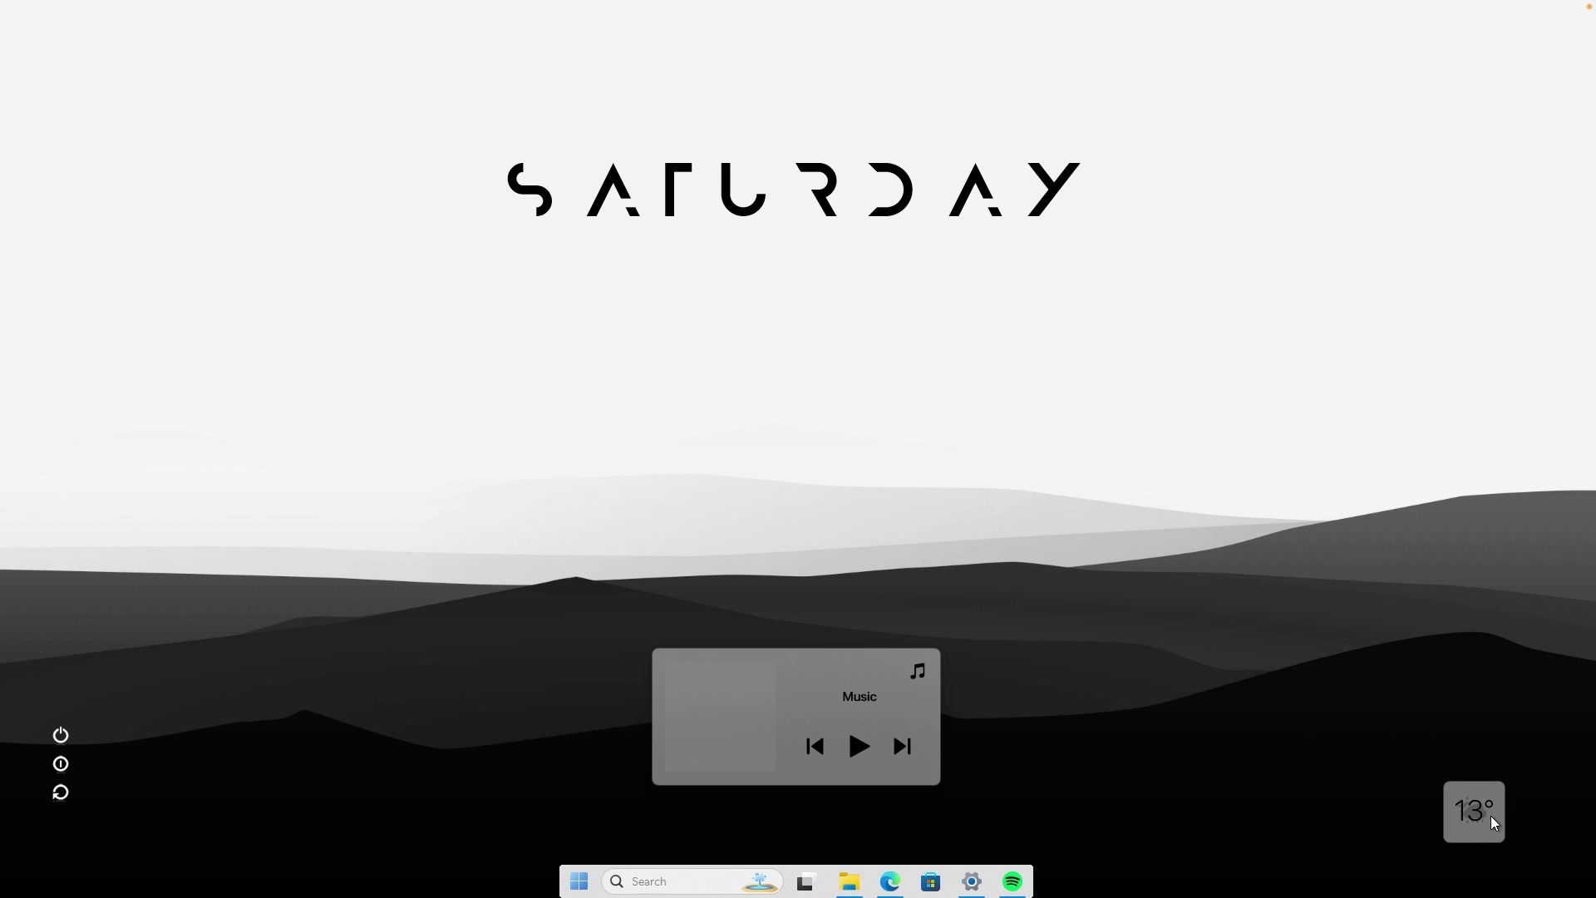